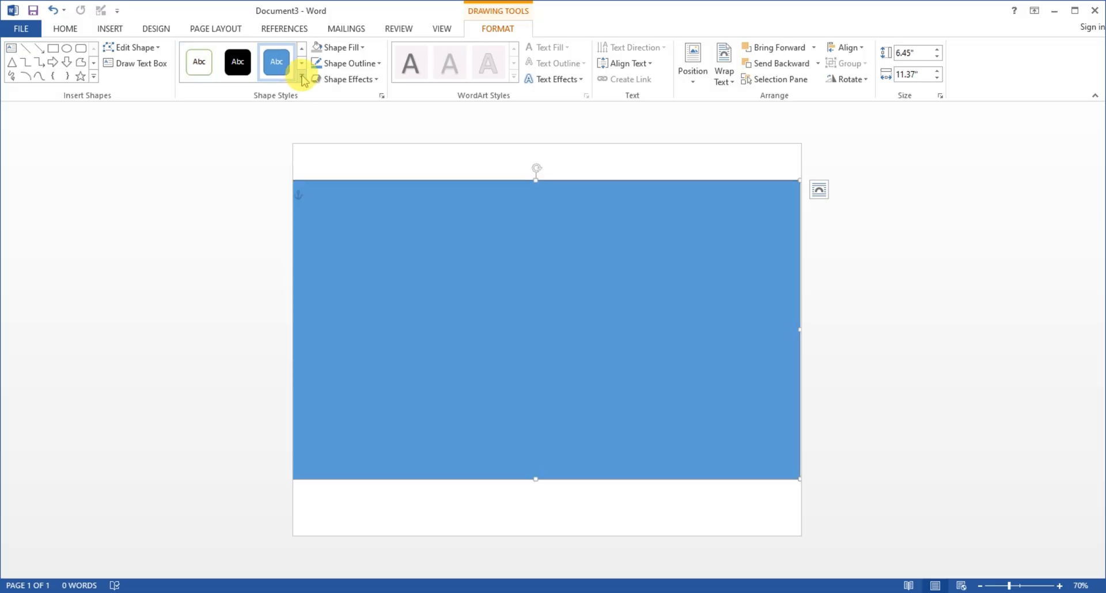
- Apply the shape style with a white fill and black outline to the large blue rectangle
click(302, 76)
click(198, 62)
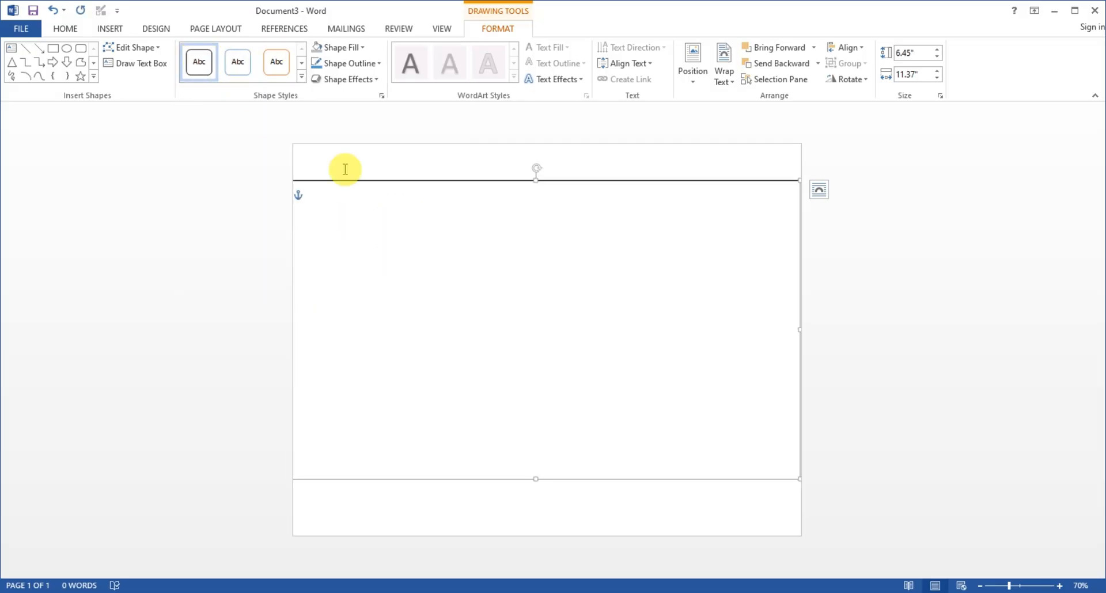
- Draw a rounded rectangle about 0.6" by 10.1" along the large rectangle's top edge and give it the intense orange shape style
click(80, 49)
mouse_move(321, 210)
mouse_down()
mouse_move(785, 238)
mouse_move(714, 210)
mouse_move(733, 188)
mouse_move(737, 204)
mouse_up()
drag(317, 185, 359, 211)
drag(357, 206, 356, 204)
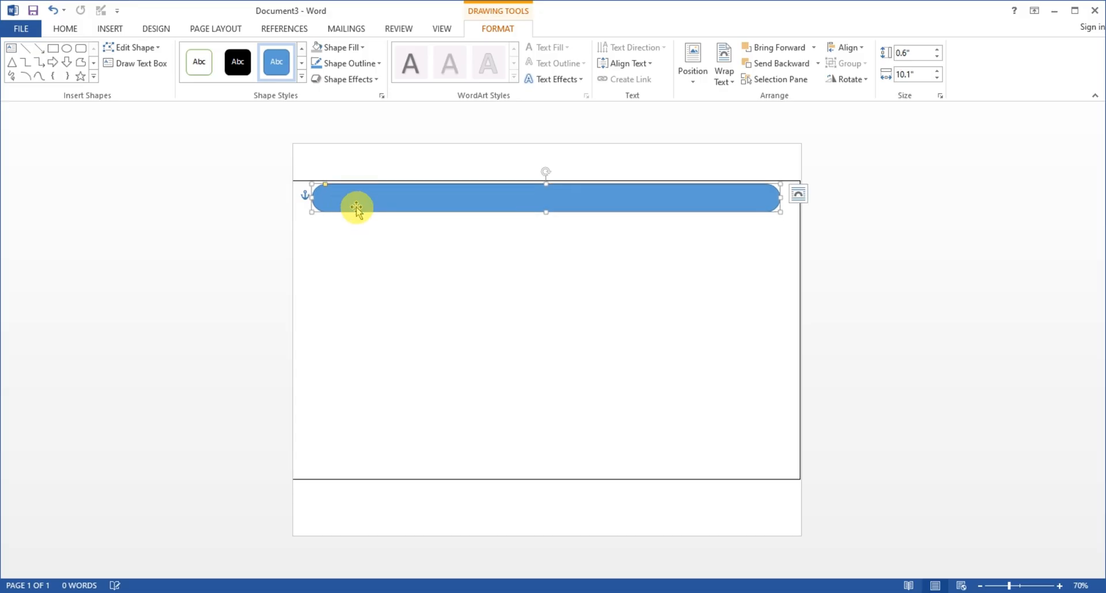
click(301, 76)
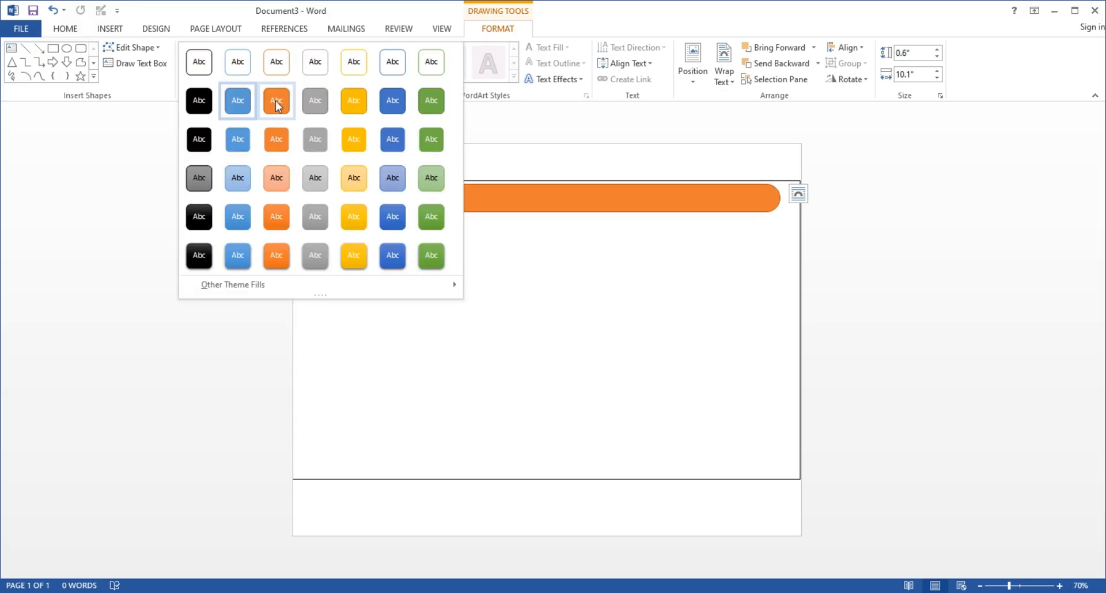
click(276, 254)
- Add the text "Usman Public School" to the orange bar at font size 20 and shrink the bar's height to about 0.55"
right_click(406, 200)
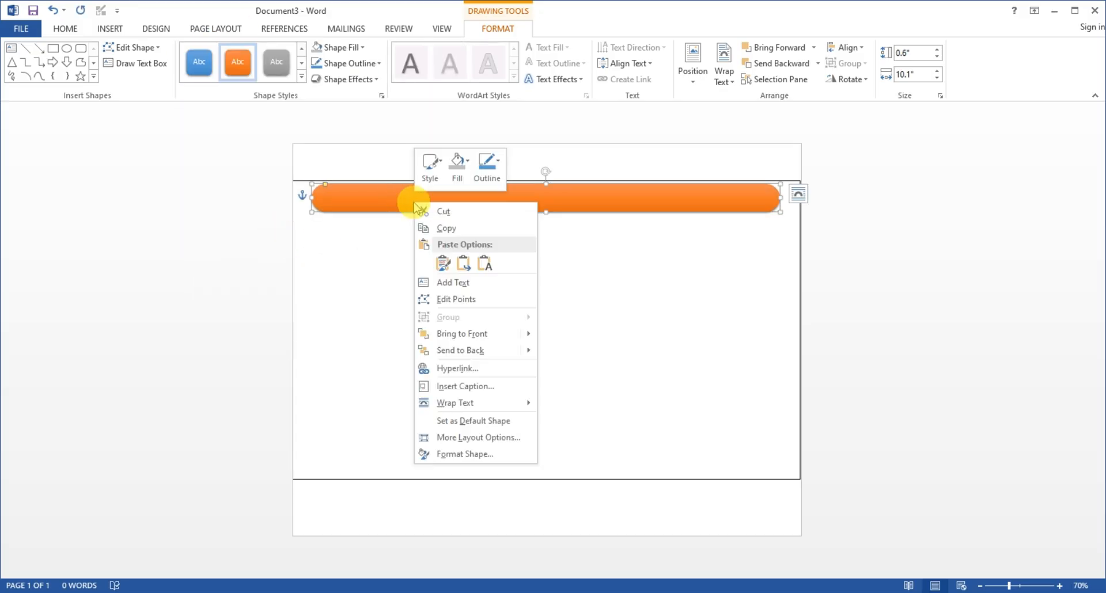
click(427, 282)
click(529, 202)
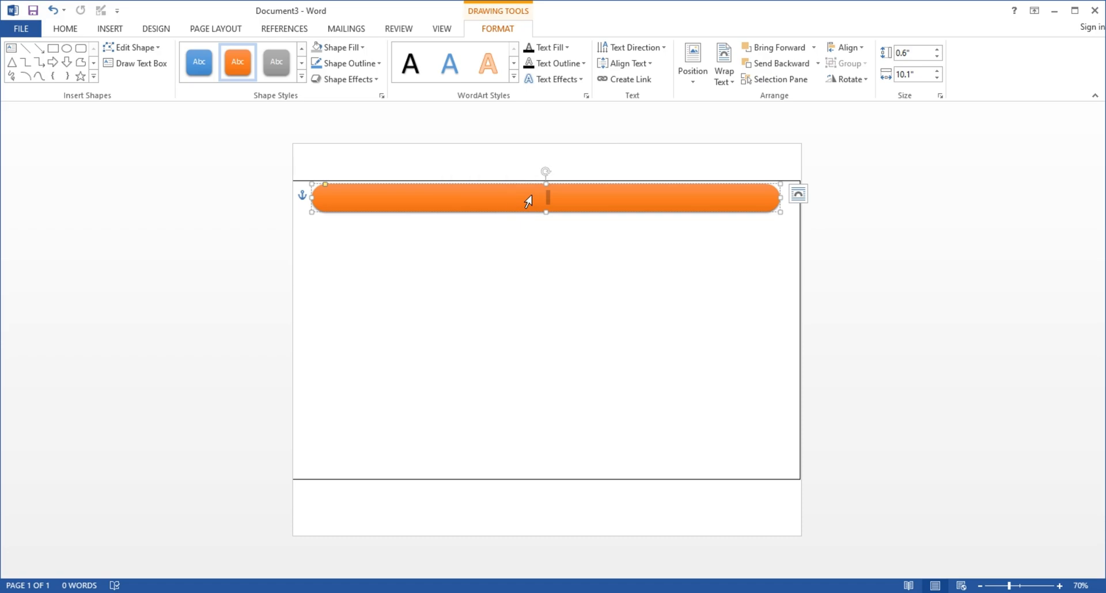
click(64, 29)
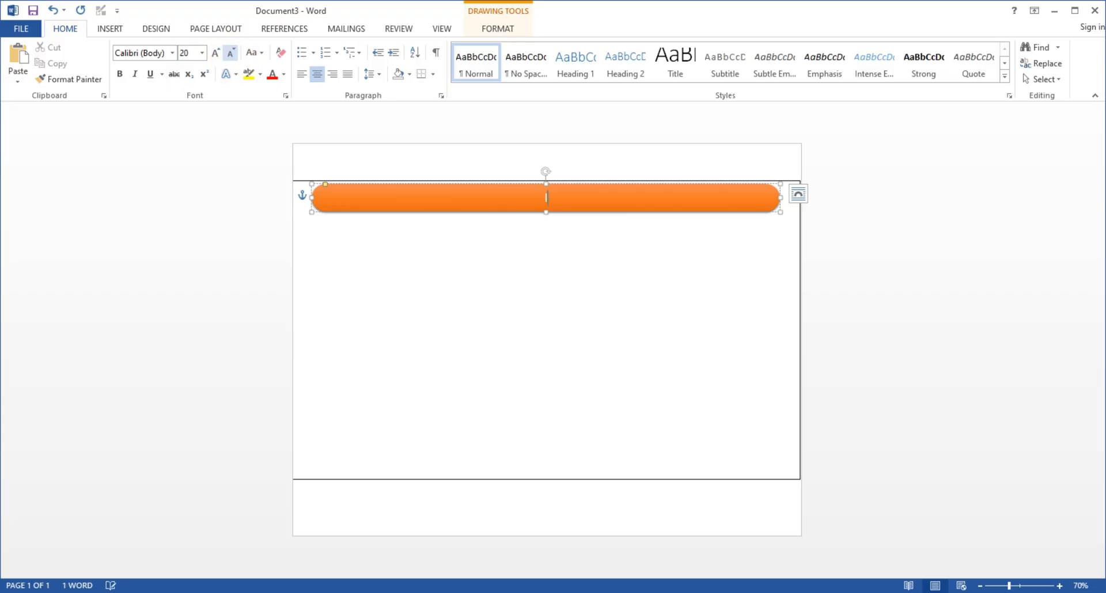
drag(546, 213, 556, 210)
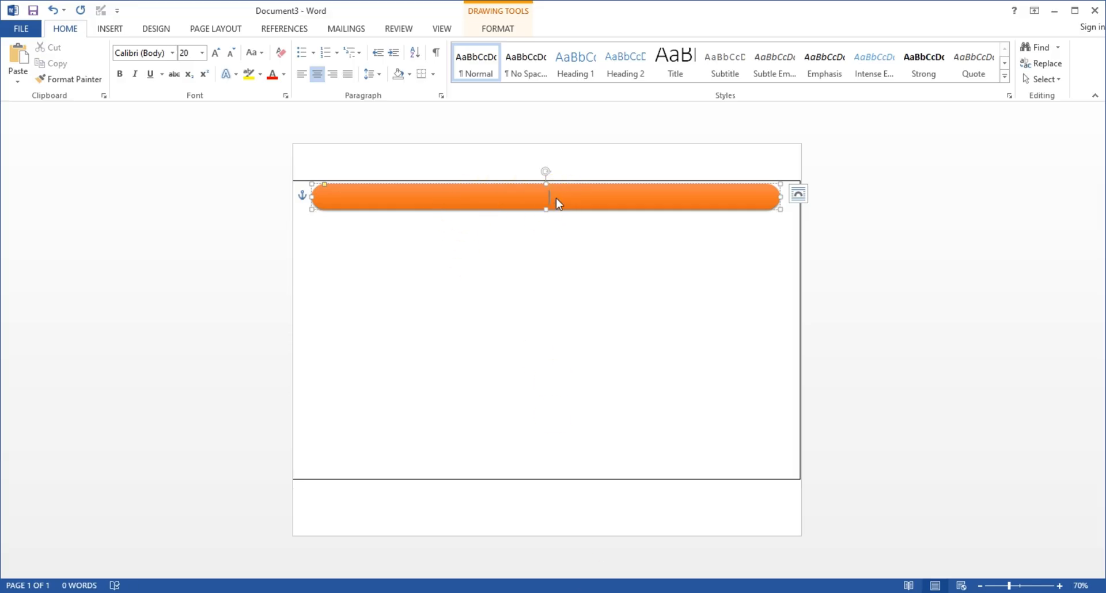
text(Usman Public School)
- Convert the school name in the orange bar to uppercase and enlarge it to font size 24
drag(602, 198, 492, 198)
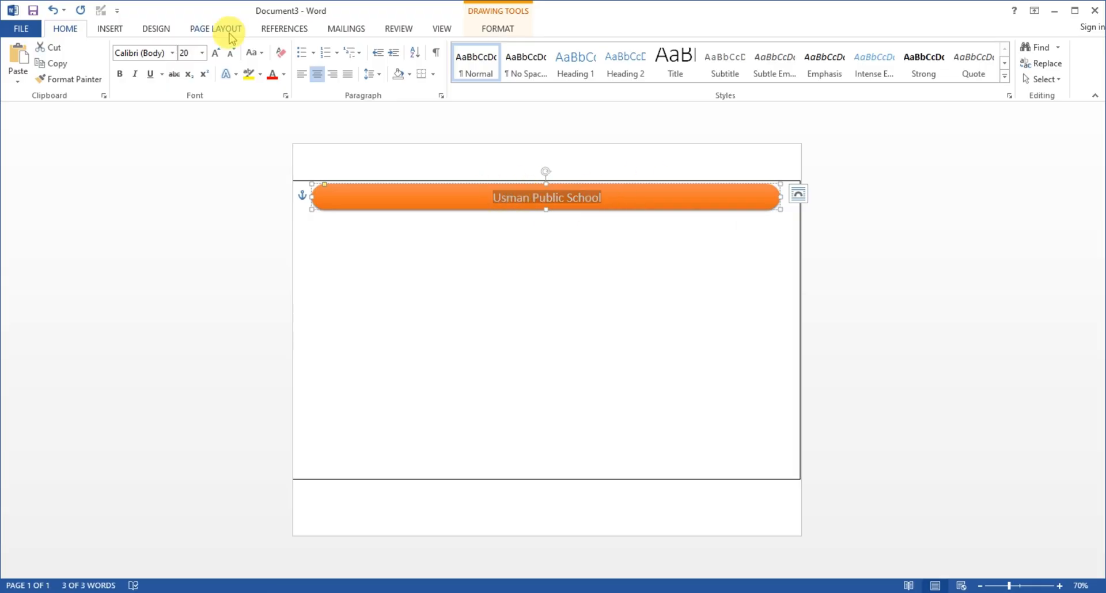
click(499, 30)
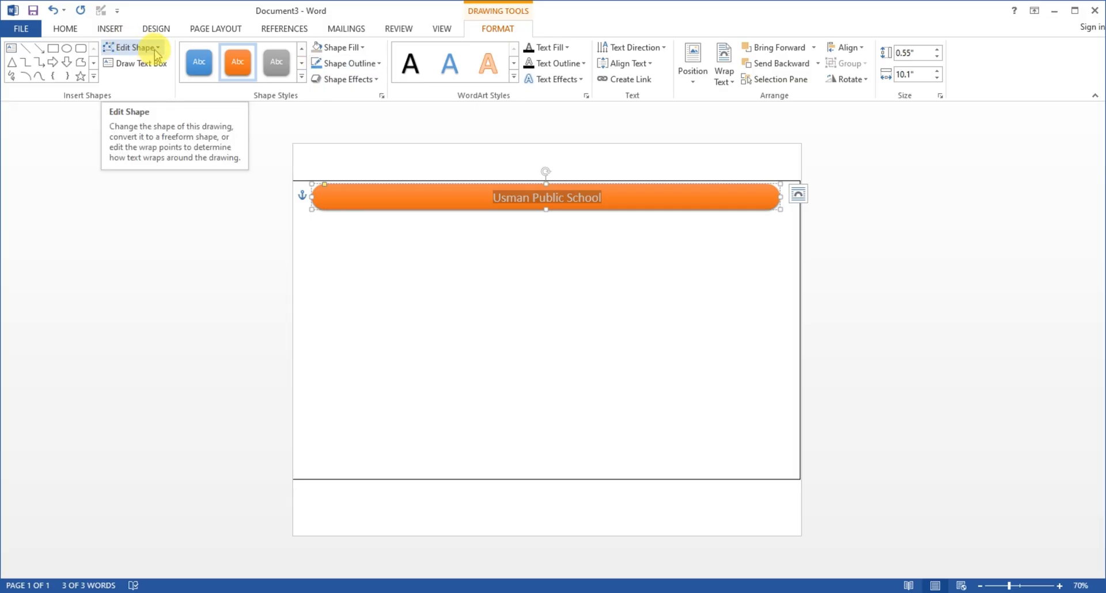
click(58, 33)
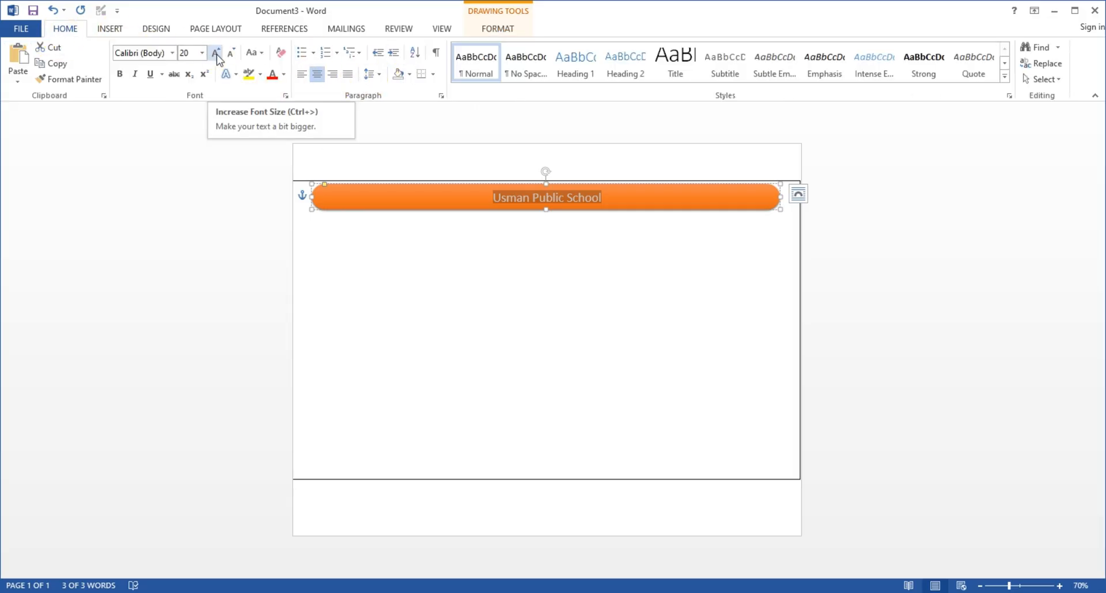
click(254, 53)
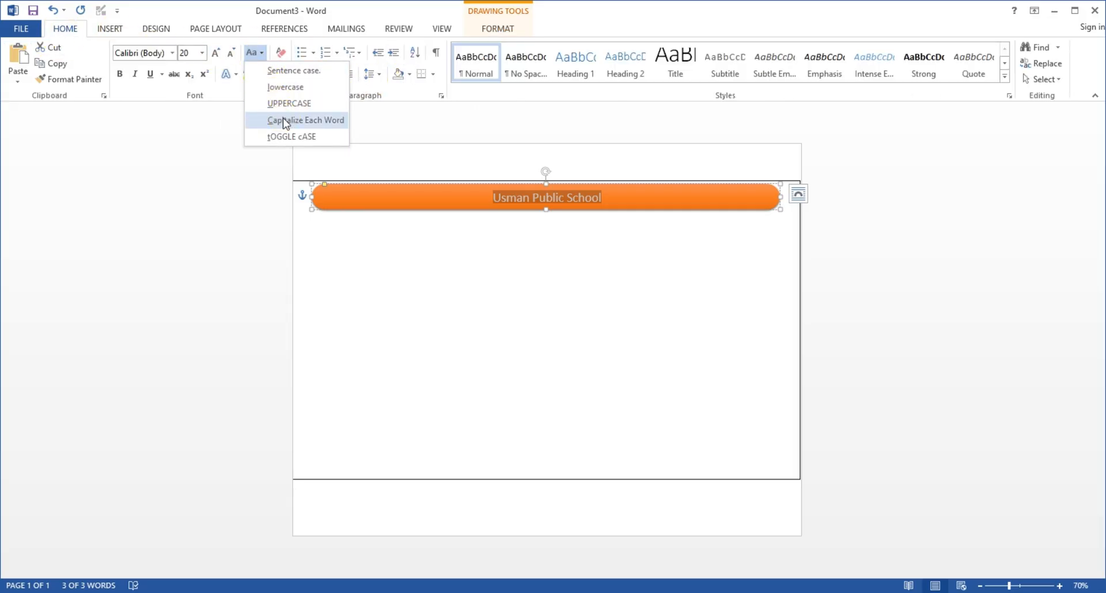
click(282, 121)
click(256, 54)
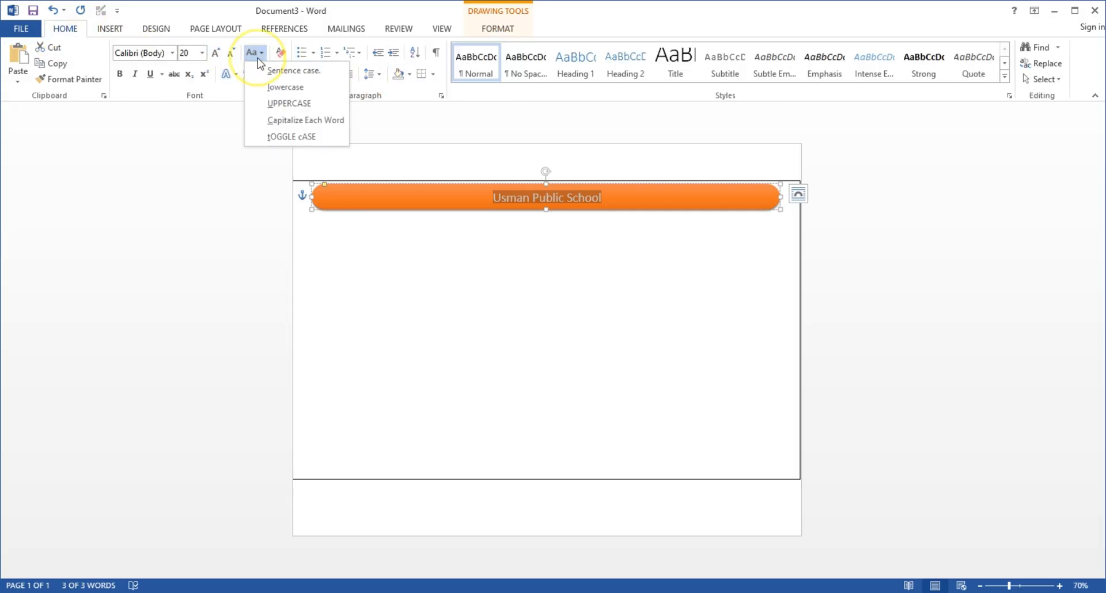
click(290, 103)
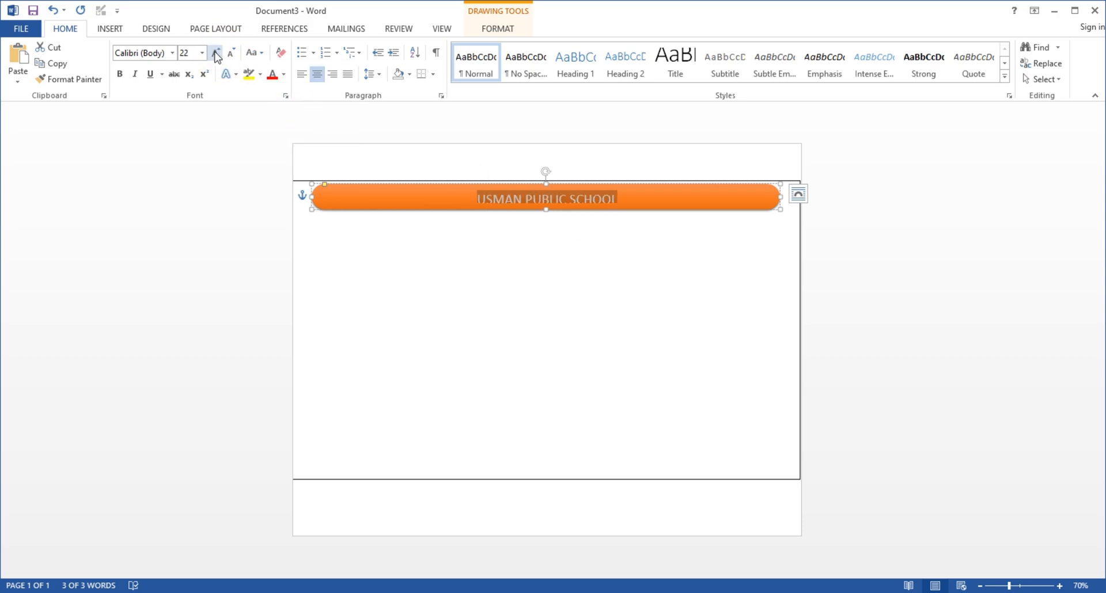
- Resize the orange bar to about 0.6" by 10.88" so it spans the large rectangle, and nudge it up to the rectangle's top edge
drag(547, 209, 548, 213)
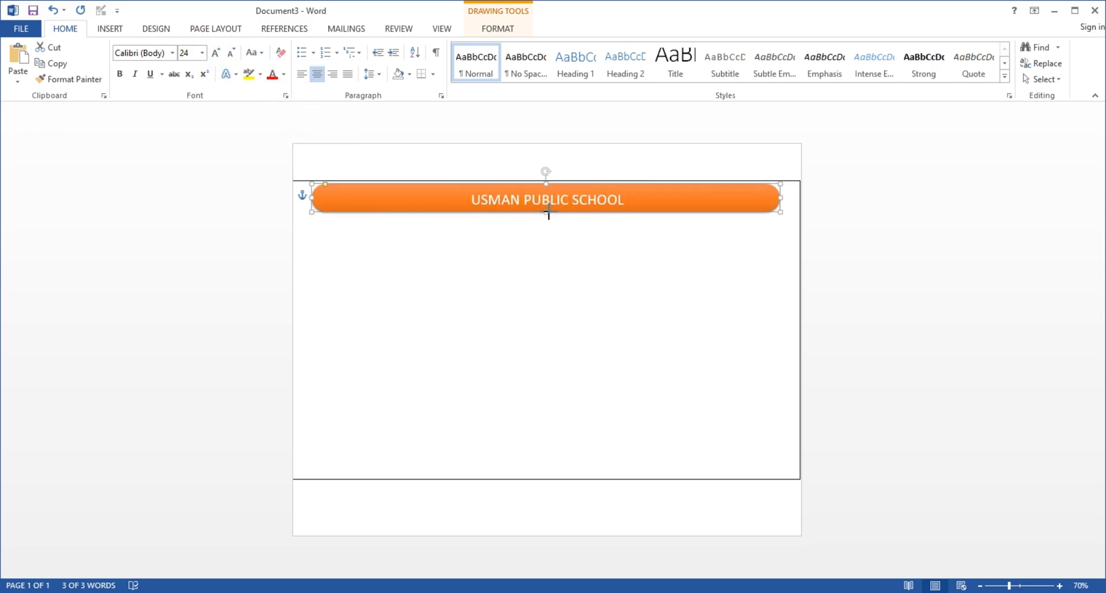
drag(311, 197, 295, 196)
drag(781, 198, 799, 198)
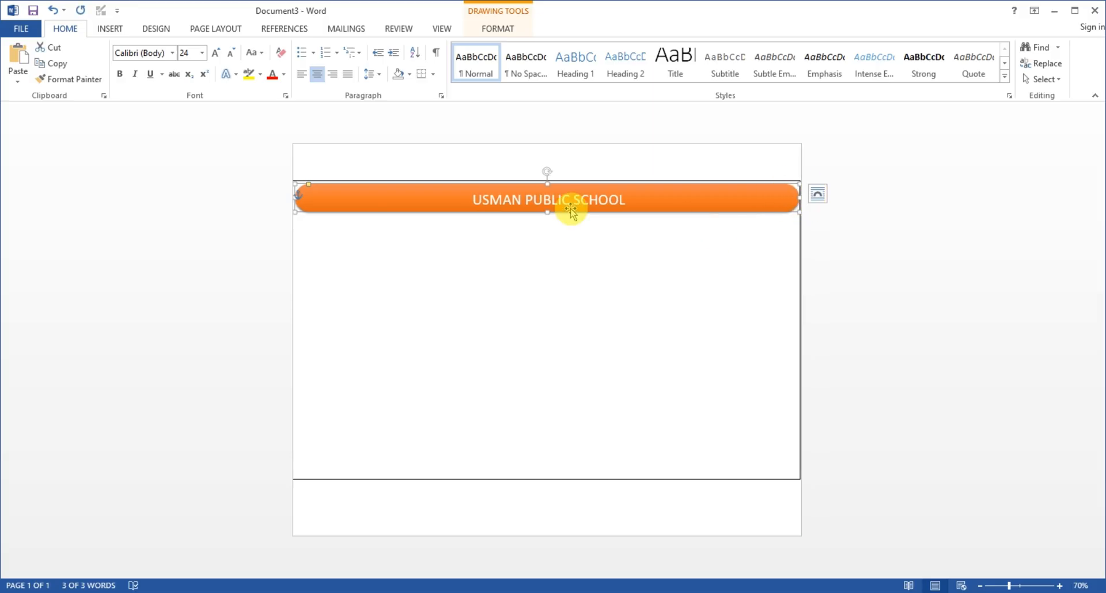
key(Up)
key(Up)
key(Up)
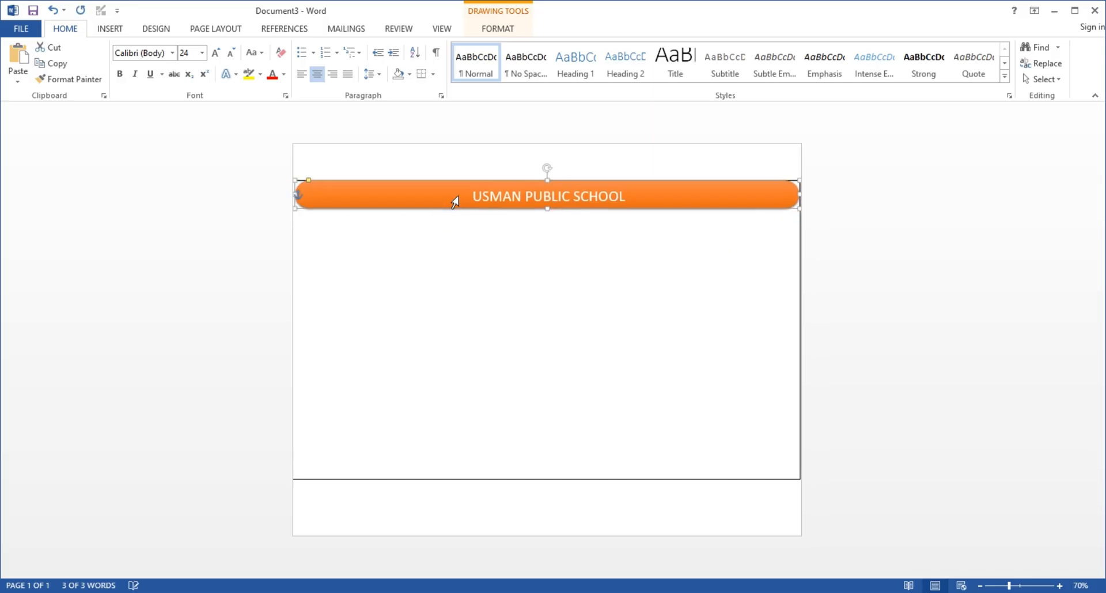
- Fill the large background rectangle with medium grey and apply a light gradient variation running from left to right
click(471, 221)
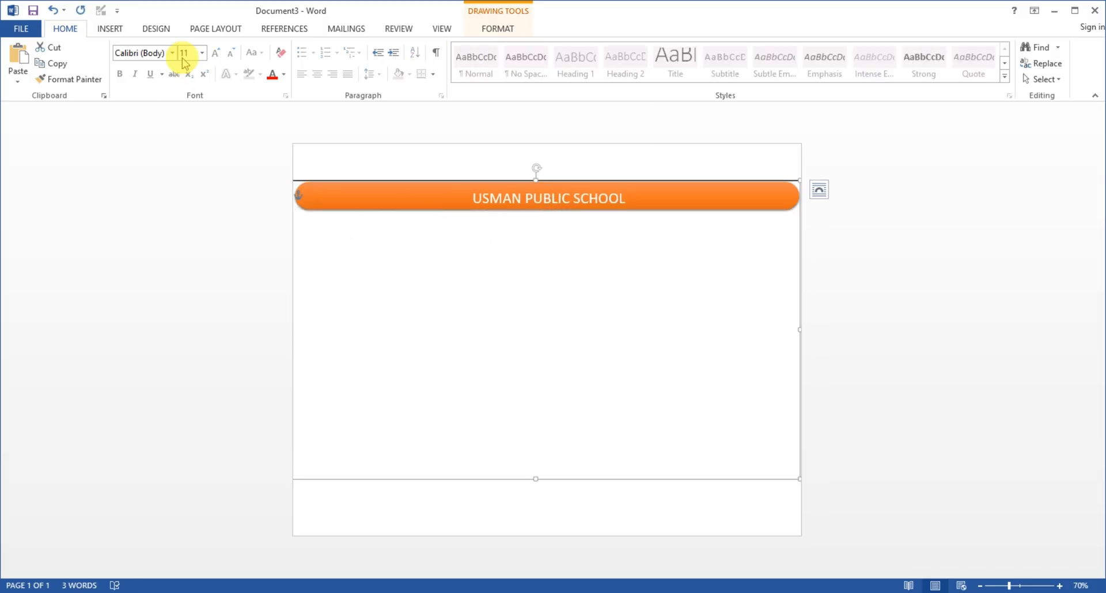
click(497, 28)
click(361, 47)
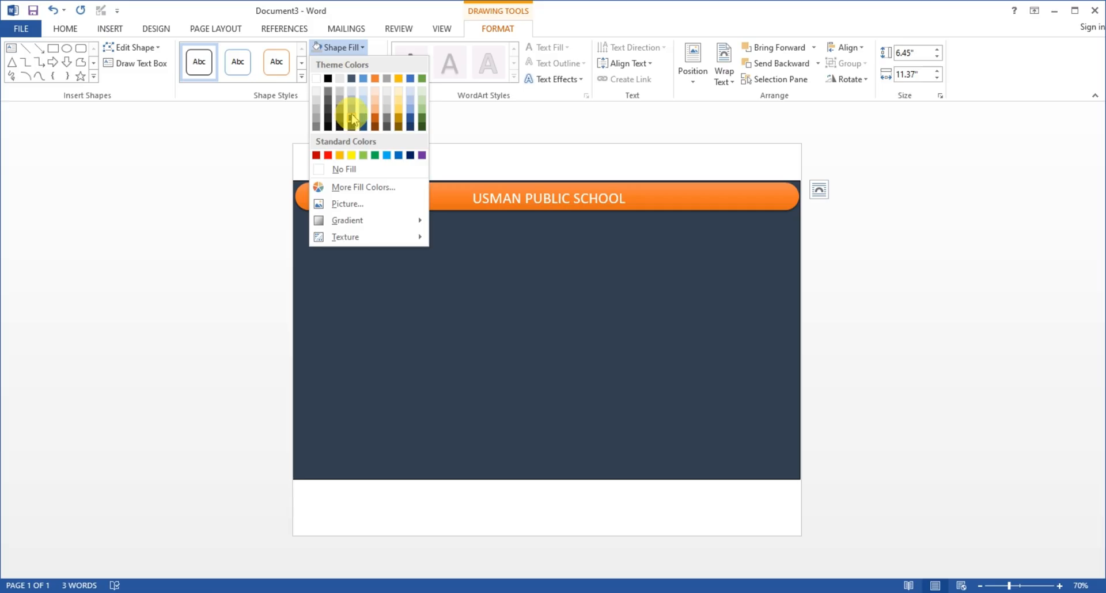
click(316, 115)
click(424, 245)
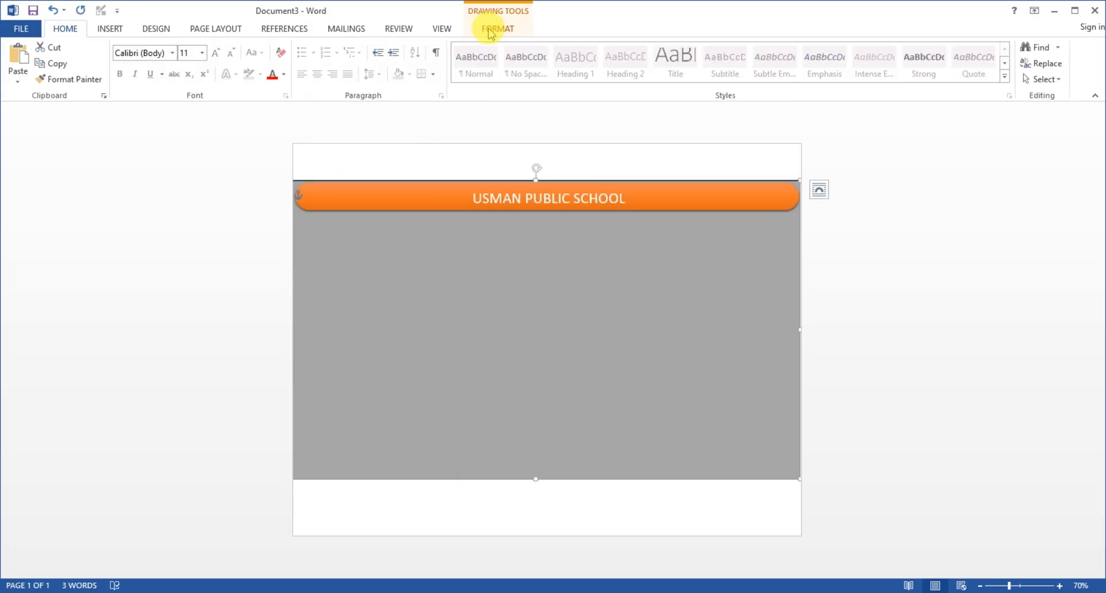
click(496, 28)
click(362, 51)
mouse_move(376, 220)
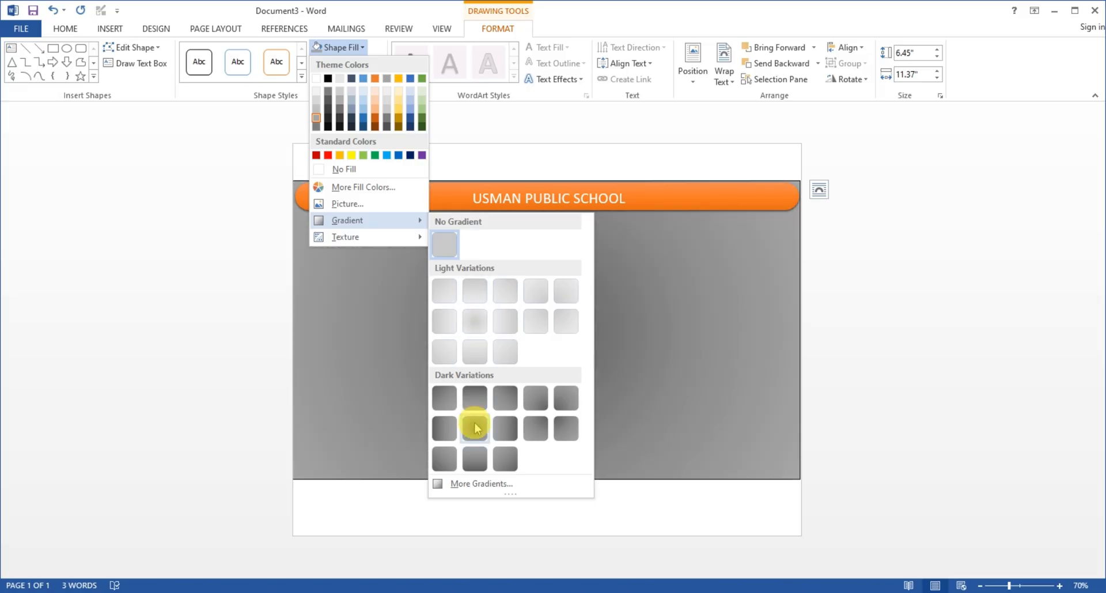
click(449, 321)
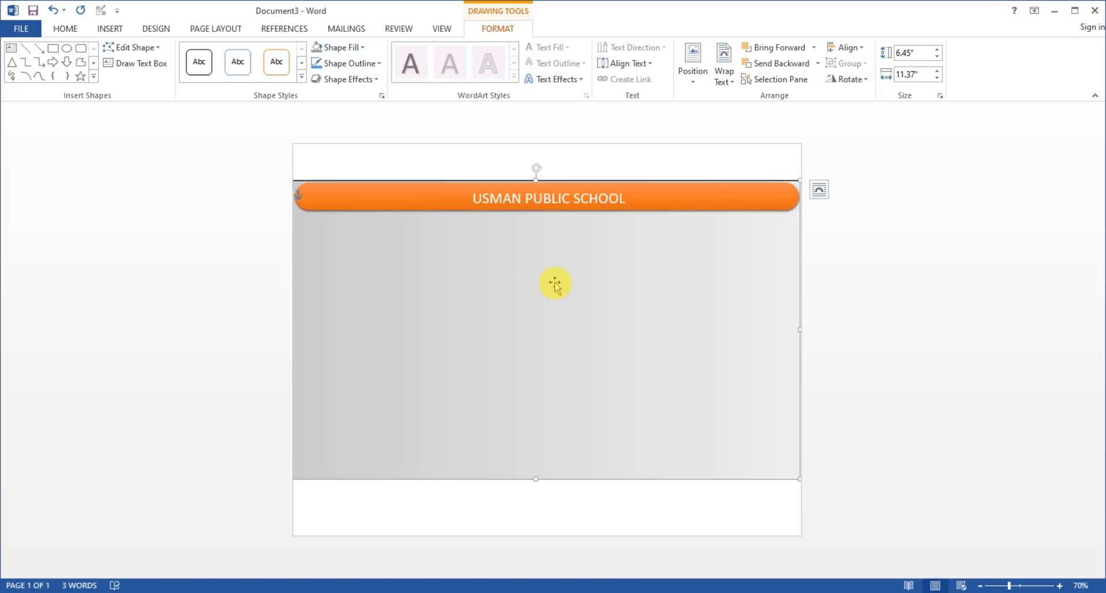
- Draw a wide plain rectangle below the orange header bar and move it up against the bar
click(511, 196)
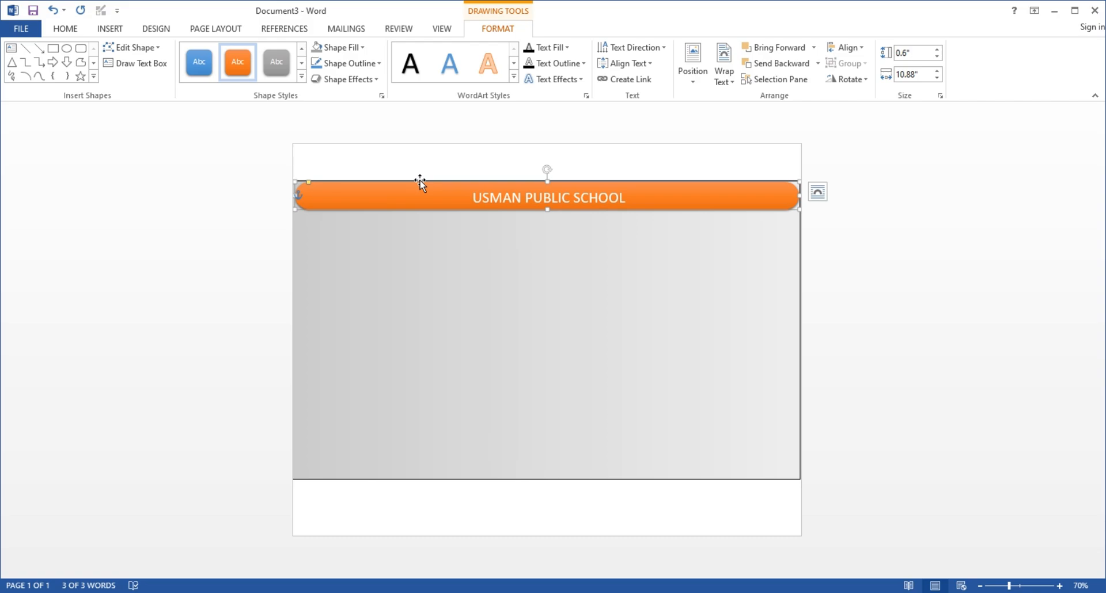
click(54, 50)
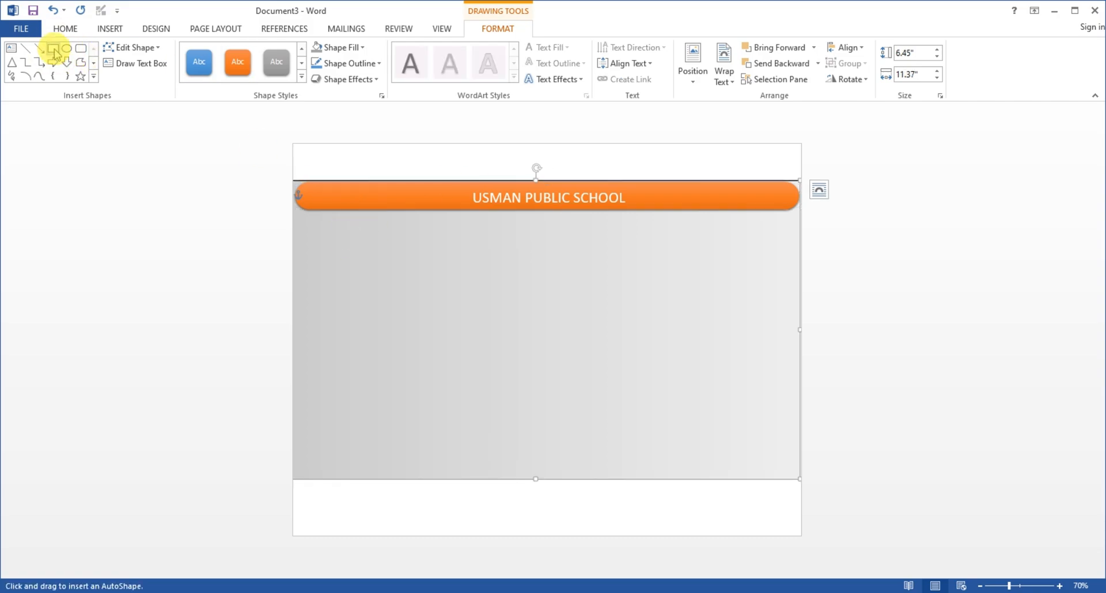
drag(389, 215, 847, 240)
mouse_move(743, 228)
mouse_down()
mouse_move(679, 240)
mouse_move(647, 213)
mouse_up()
- Square off the rounded corners of the orange header bar
click(483, 197)
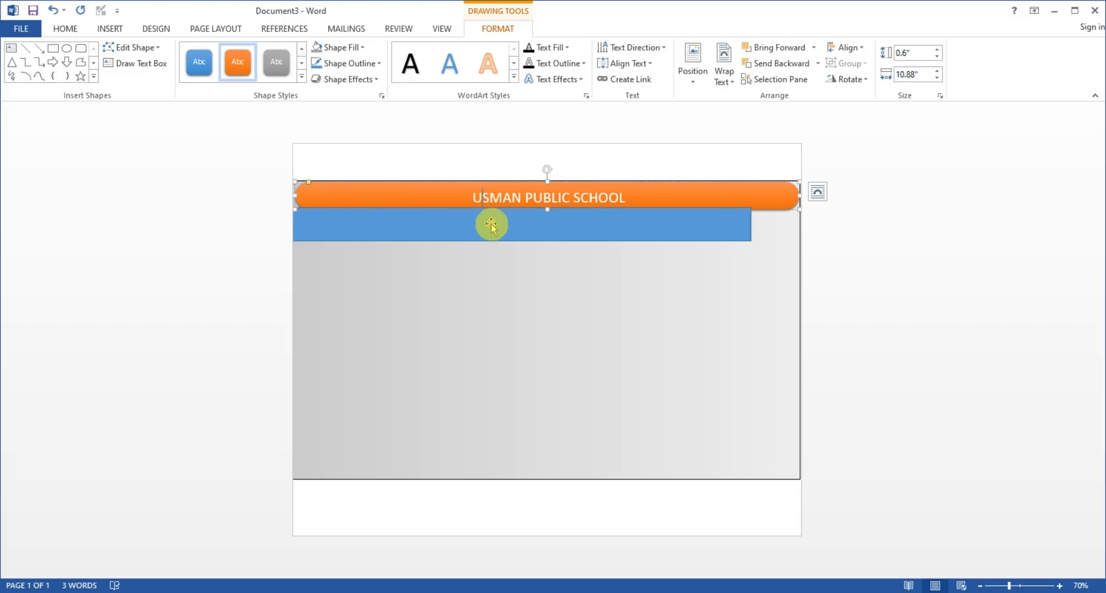
drag(314, 186, 264, 169)
- Delete the blue rectangle beneath the orange header bar
drag(485, 229, 507, 231)
drag(315, 208, 338, 225)
key(Delete)
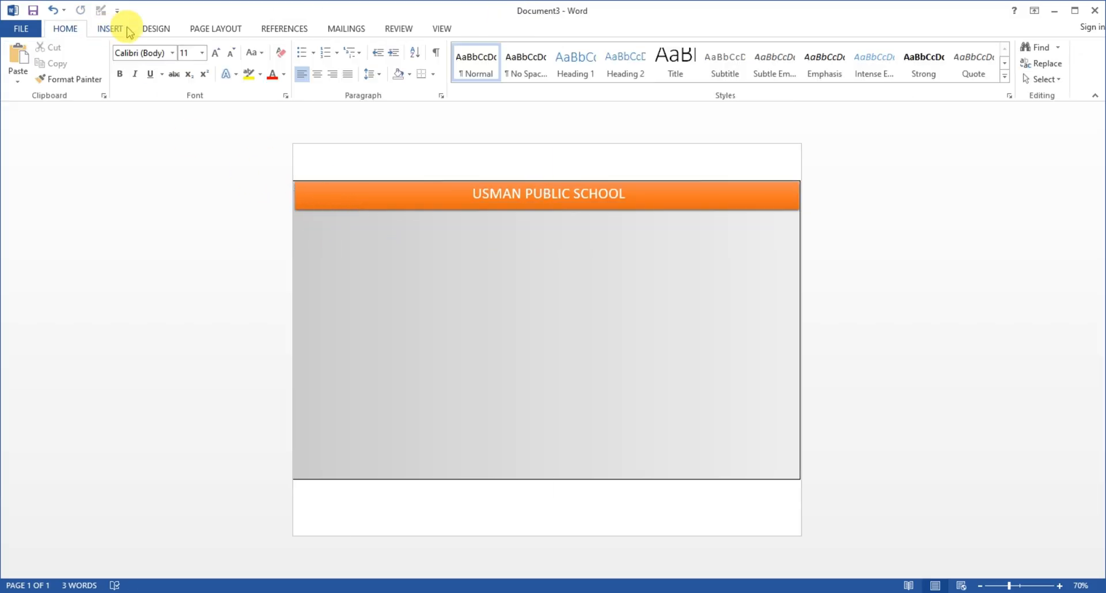
- Draw a rectangle with rounded corners about 0.6" by 7.1" and place it centred directly beneath the orange header bar
click(124, 29)
click(210, 63)
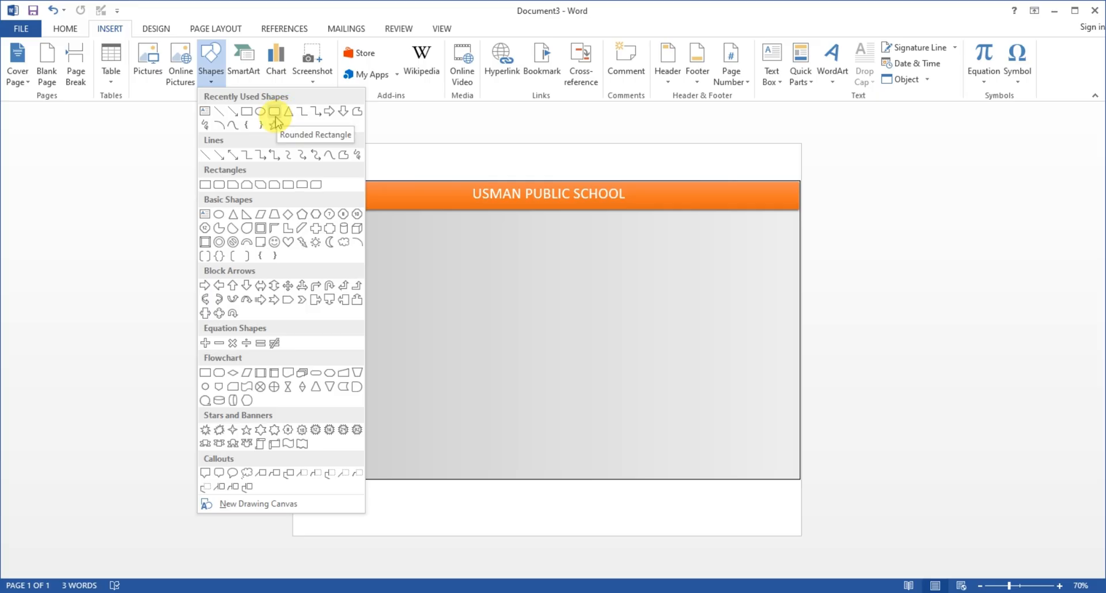
click(302, 184)
drag(403, 221, 732, 247)
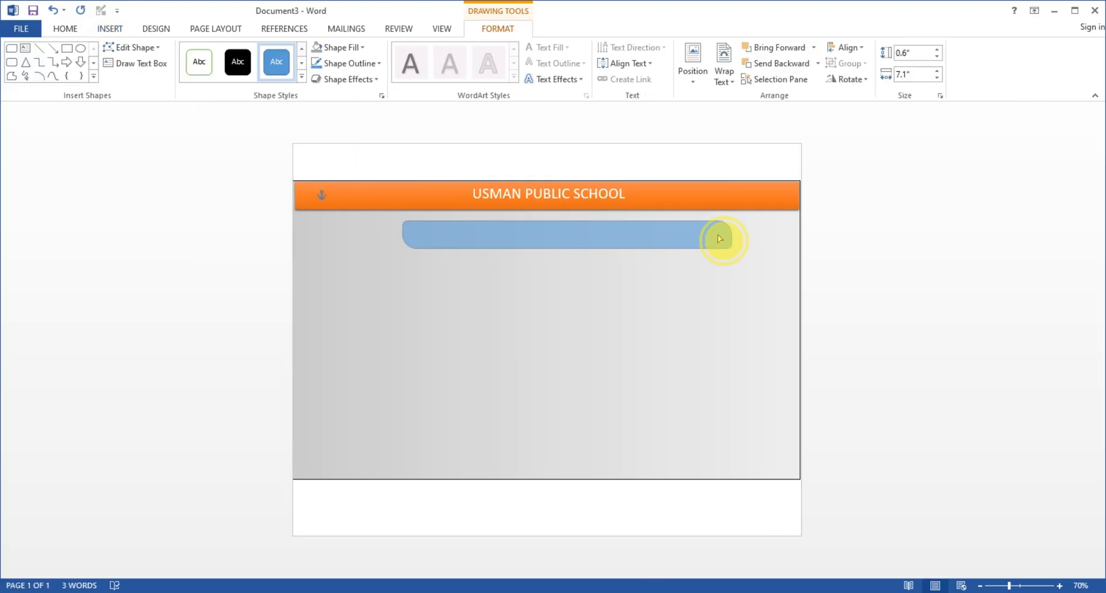
drag(657, 234, 647, 227)
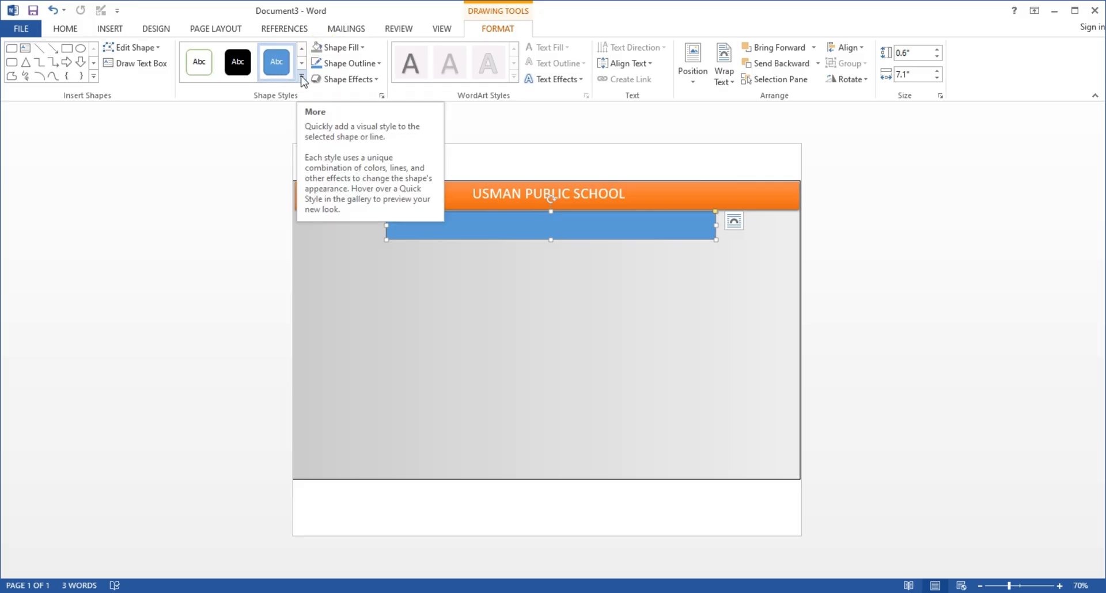
- Fill the smaller bar beneath the header with dark grey and apply a dark gradient variation
click(345, 48)
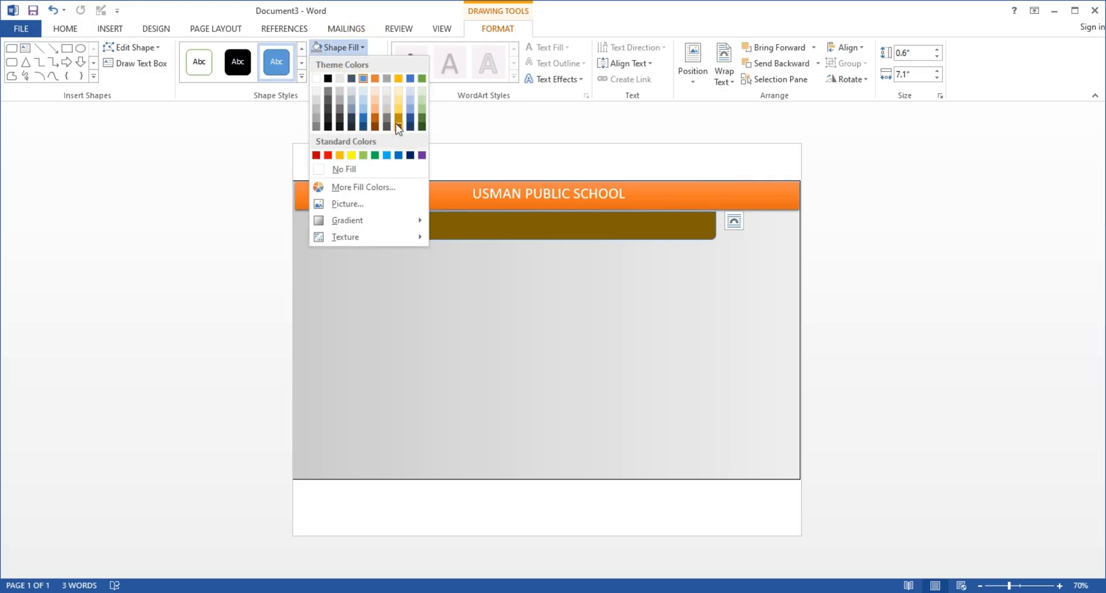
click(328, 108)
click(340, 47)
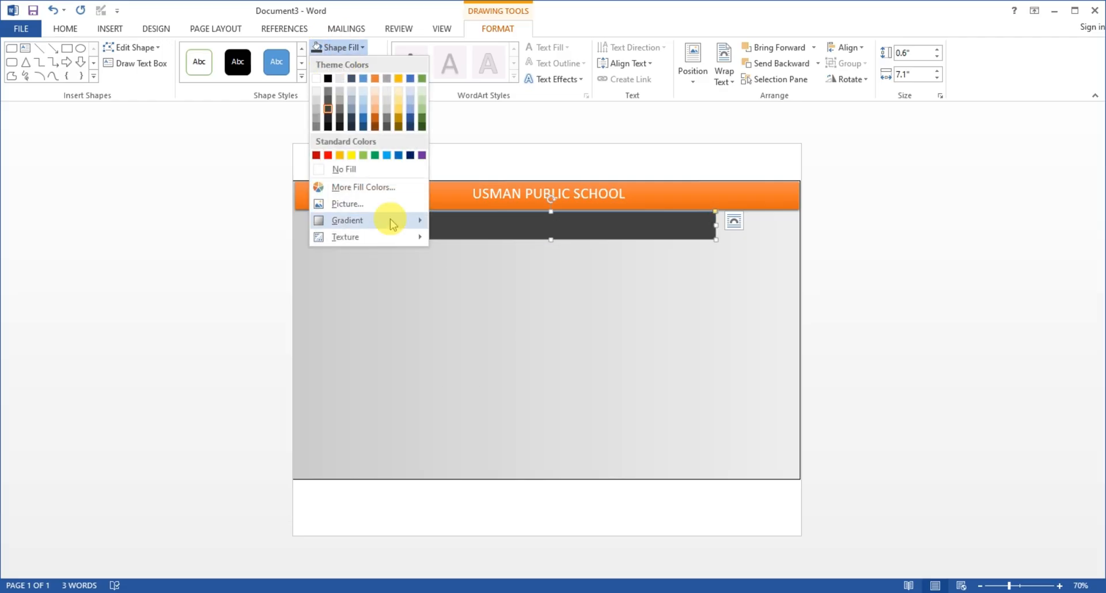
mouse_move(392, 223)
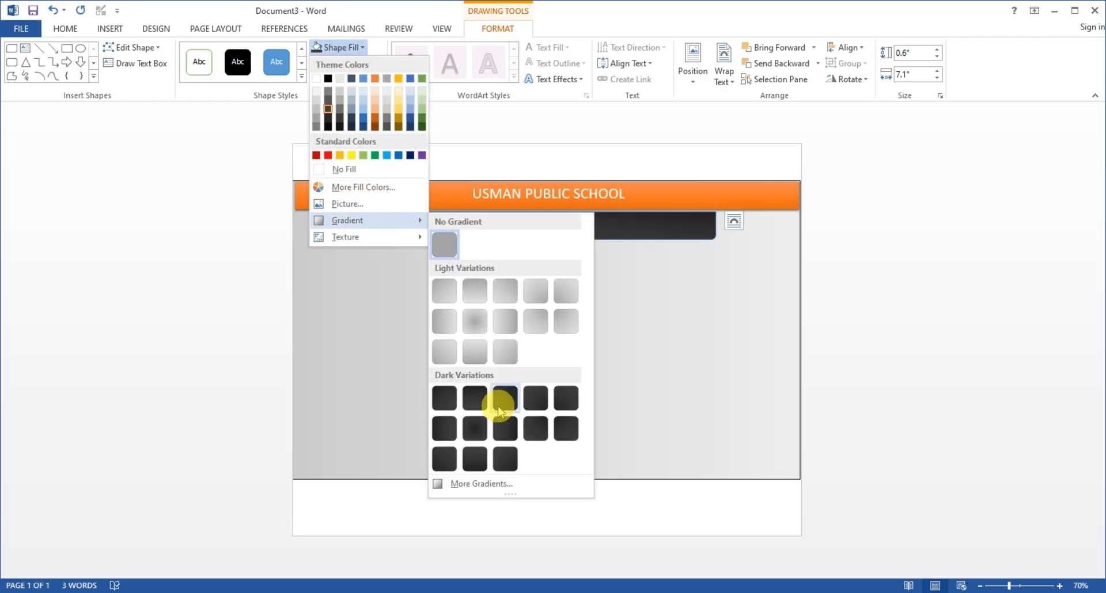
click(469, 429)
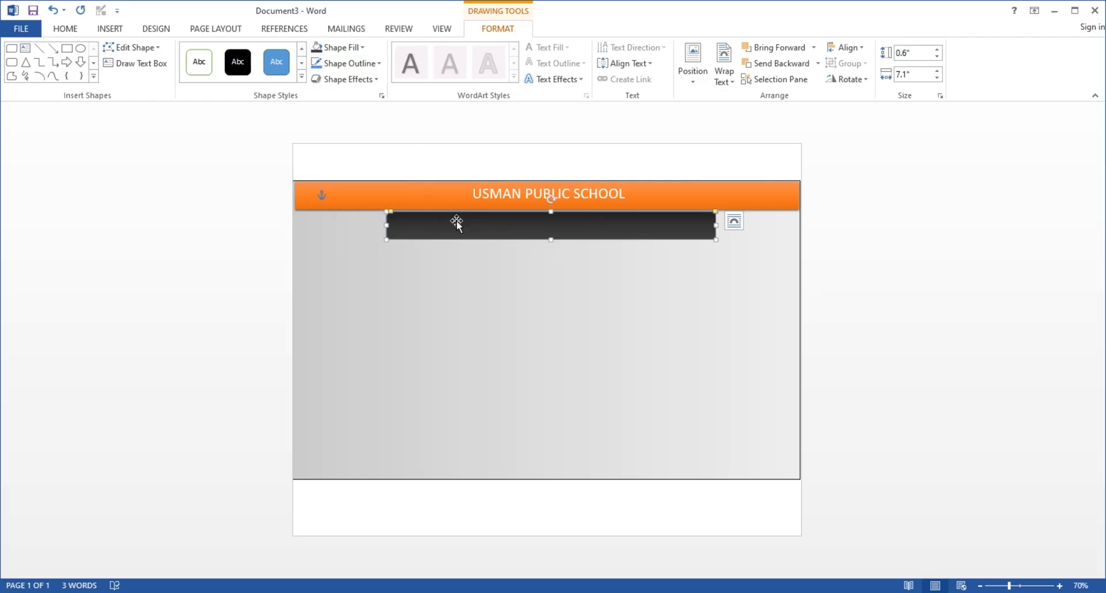
- Draw a text box about 0.48" by 6.84" inside the dark grey bar and activate it for text entry
click(124, 63)
drag(398, 221, 714, 236)
mouse_move(558, 222)
mouse_down()
mouse_move(552, 215)
mouse_move(554, 237)
mouse_up()
click(540, 225)
click(541, 224)
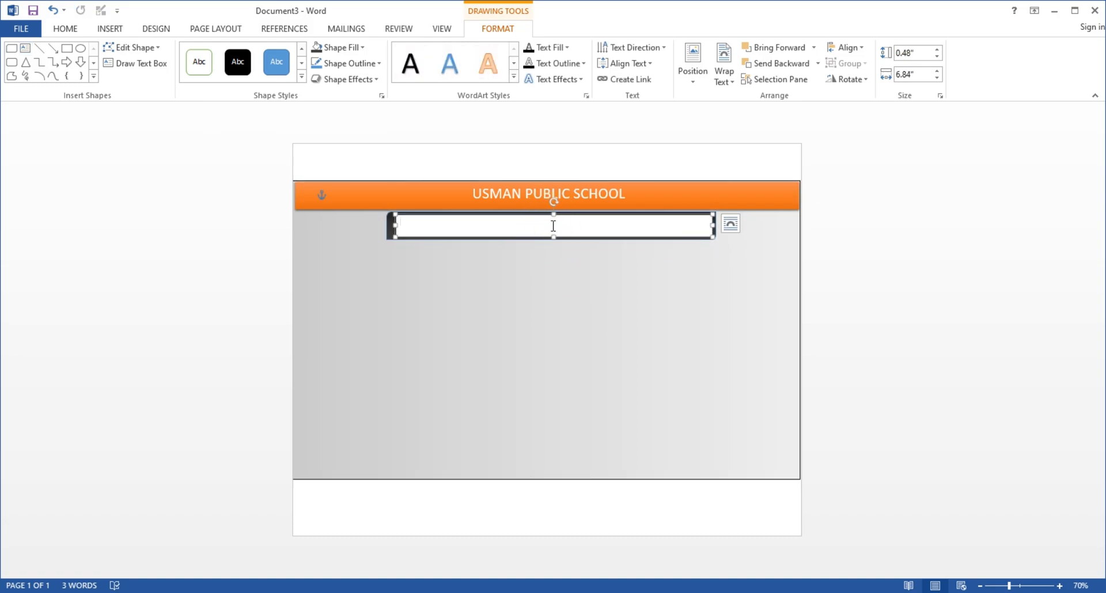
- Enter STUDENT CARD in the text box inside the dark grey bar and make it bold
click(65, 29)
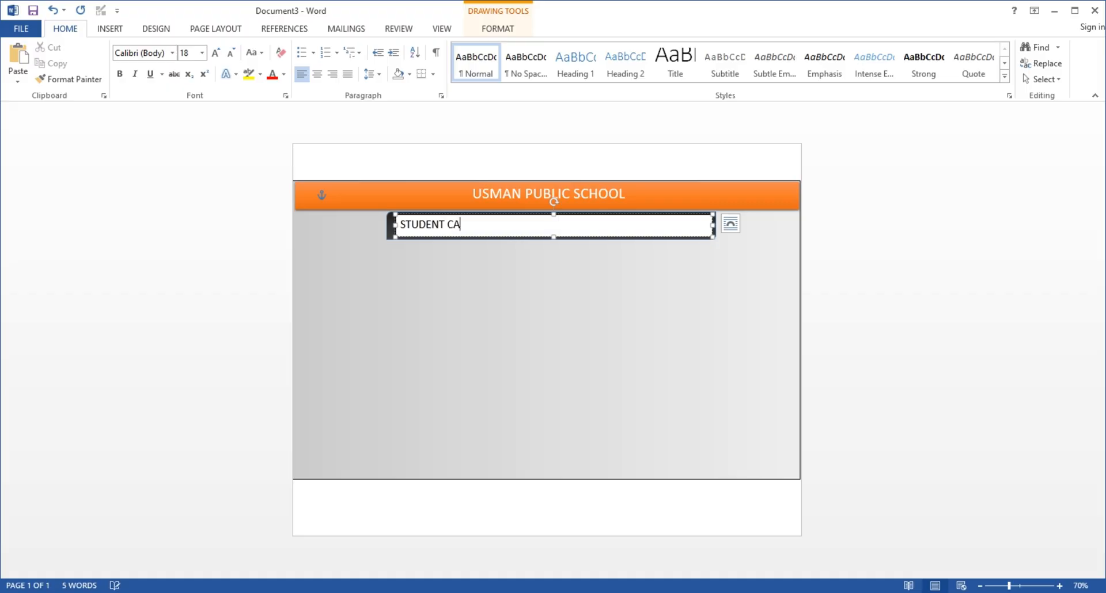
drag(480, 225, 407, 227)
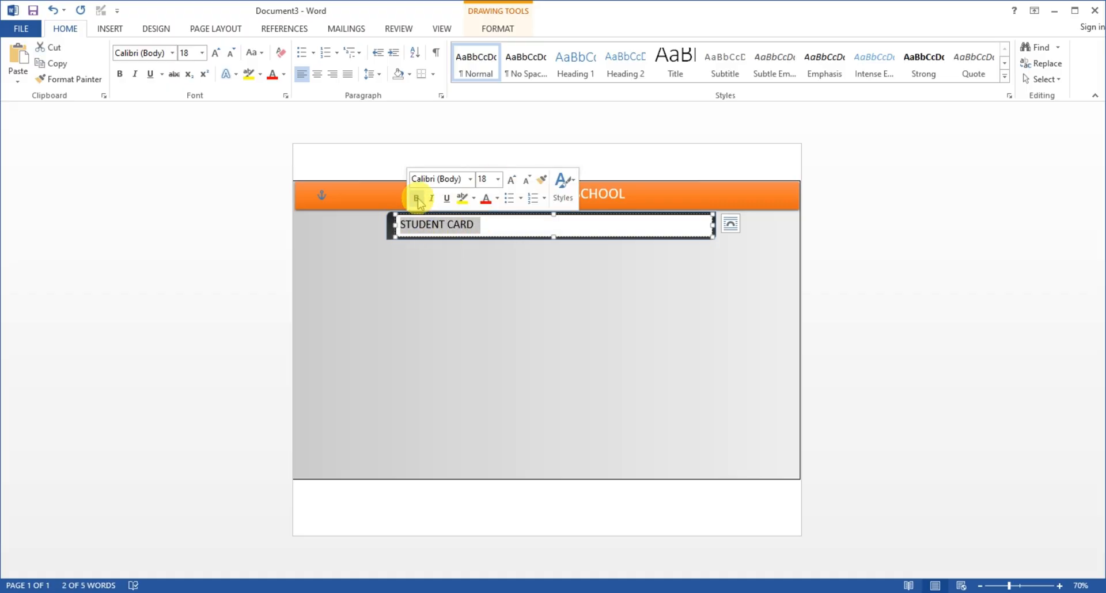
click(415, 198)
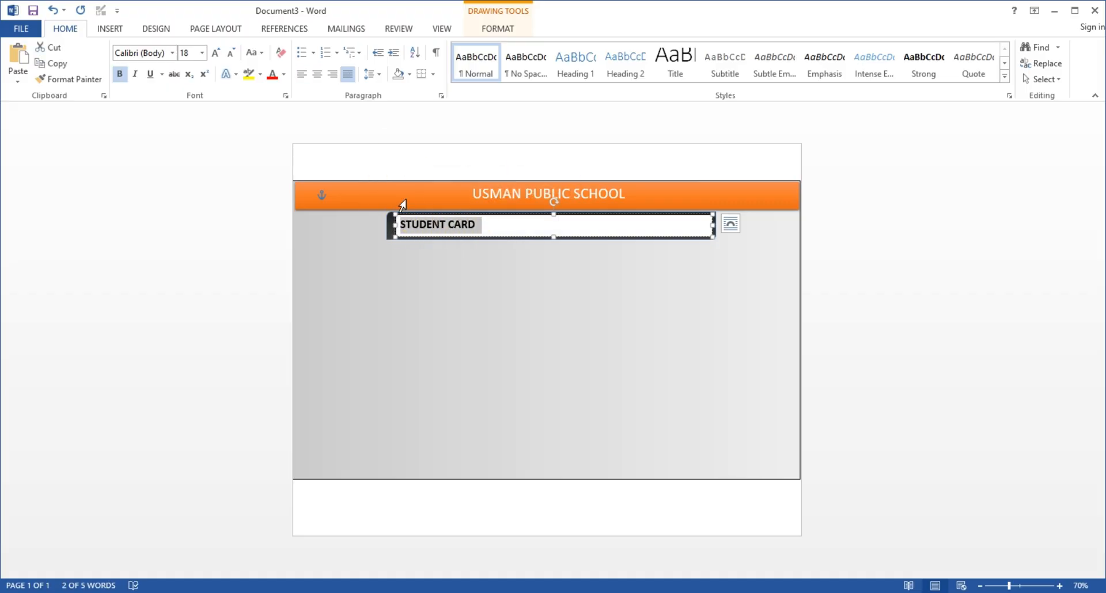
- Centre the STUDENT CARD text and set its size to 24 pt
key(ctrl+r)
key(ctrl+l)
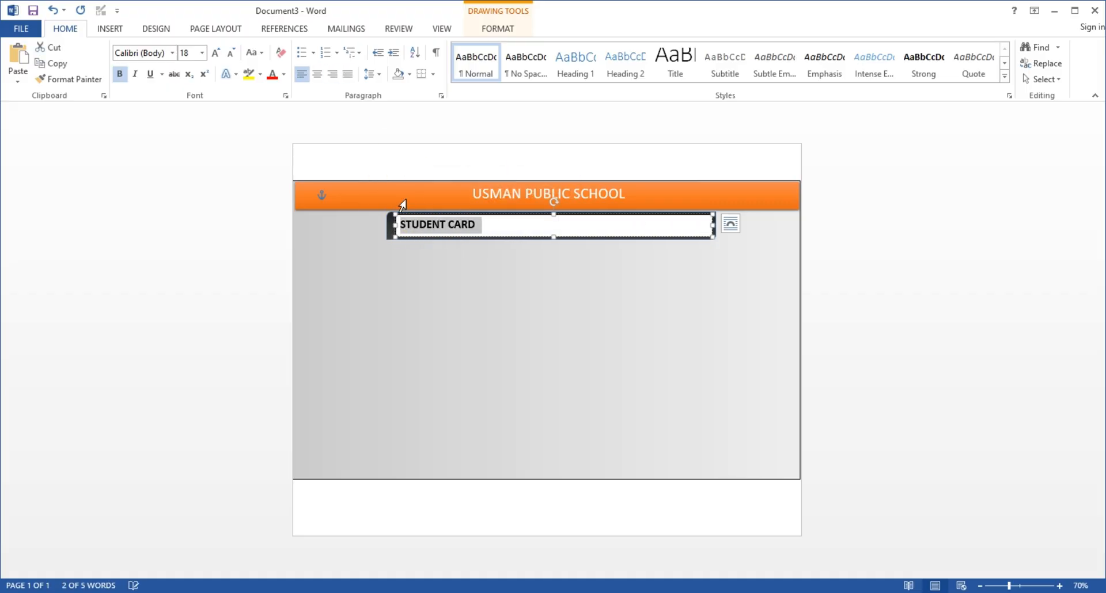
click(317, 73)
click(217, 53)
click(216, 52)
click(216, 52)
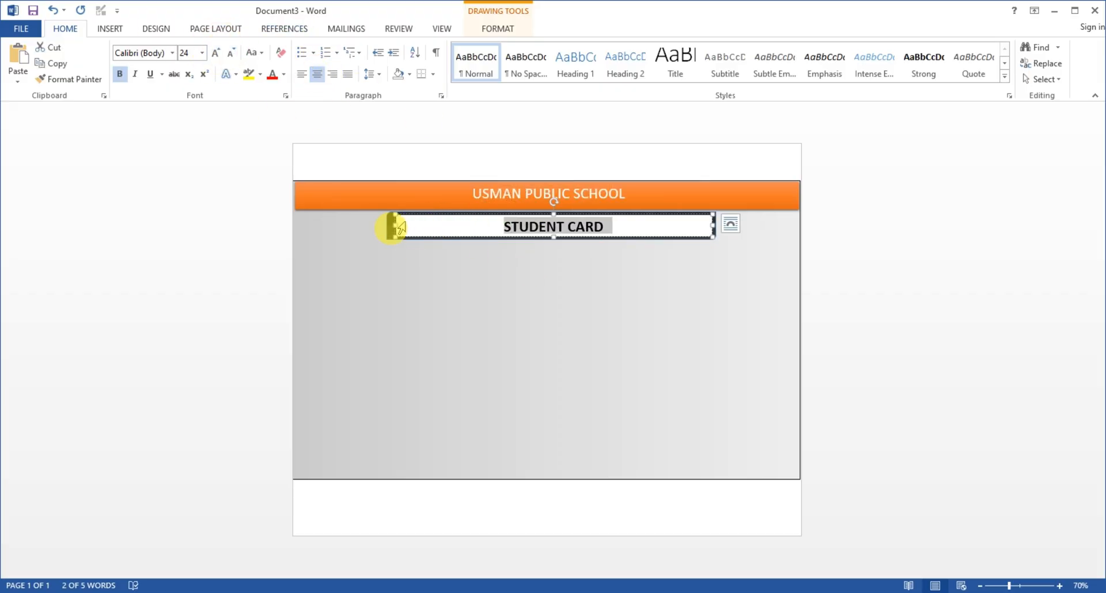
- Fill the STUDENT CARD text box with a dark grey gradient and give it a dark outline to match the bar
click(487, 30)
click(333, 48)
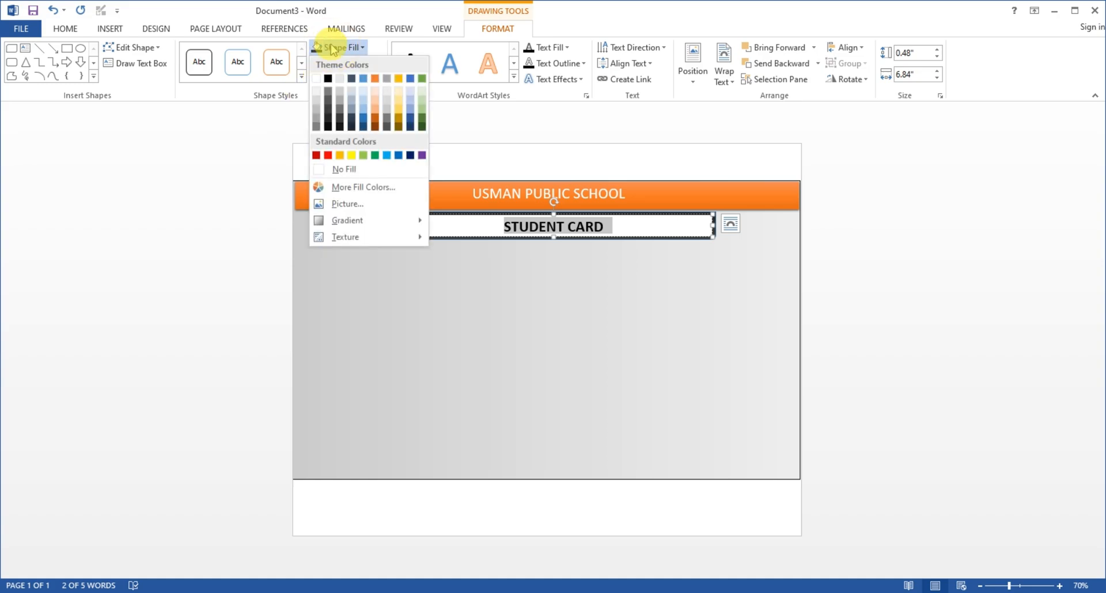
click(327, 107)
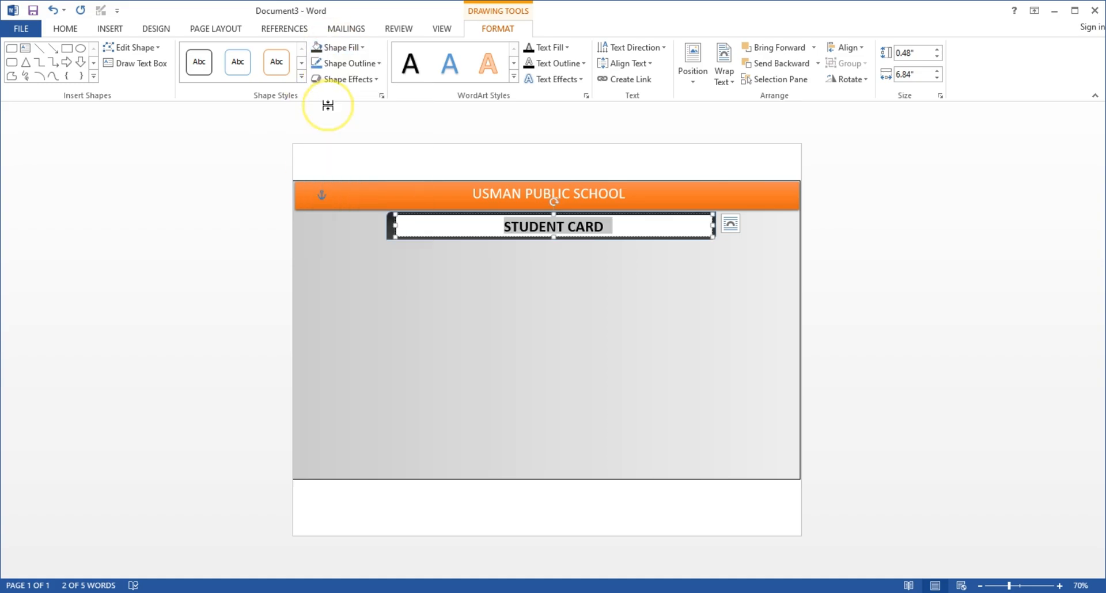
click(340, 47)
mouse_move(353, 223)
click(475, 397)
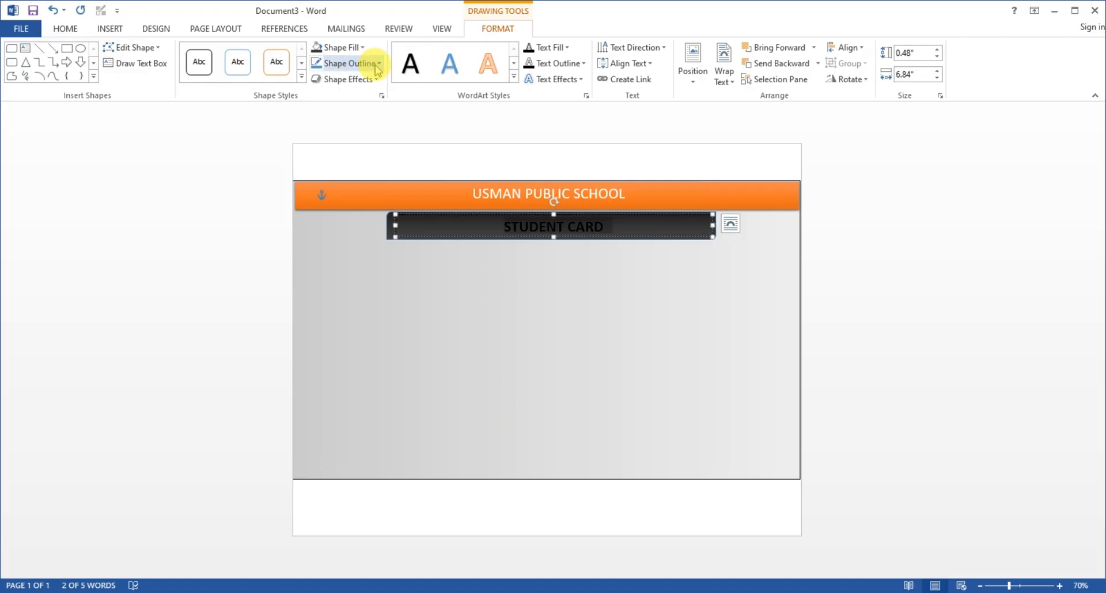
click(326, 64)
click(327, 137)
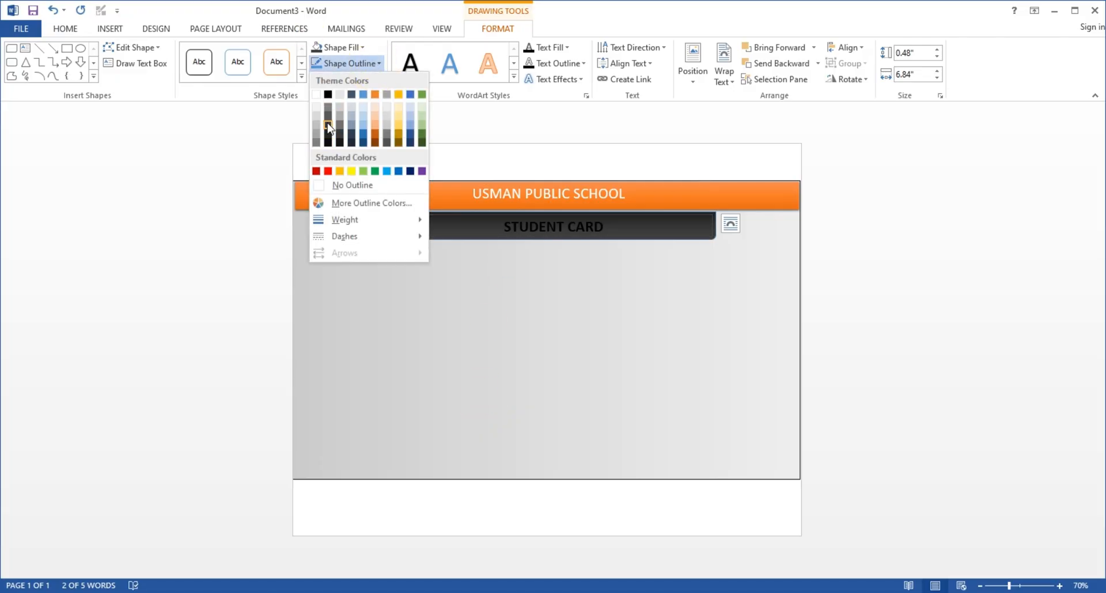
- Change the STUDENT CARD text fill to a near-white theme colour
click(407, 231)
click(503, 228)
drag(503, 228, 600, 227)
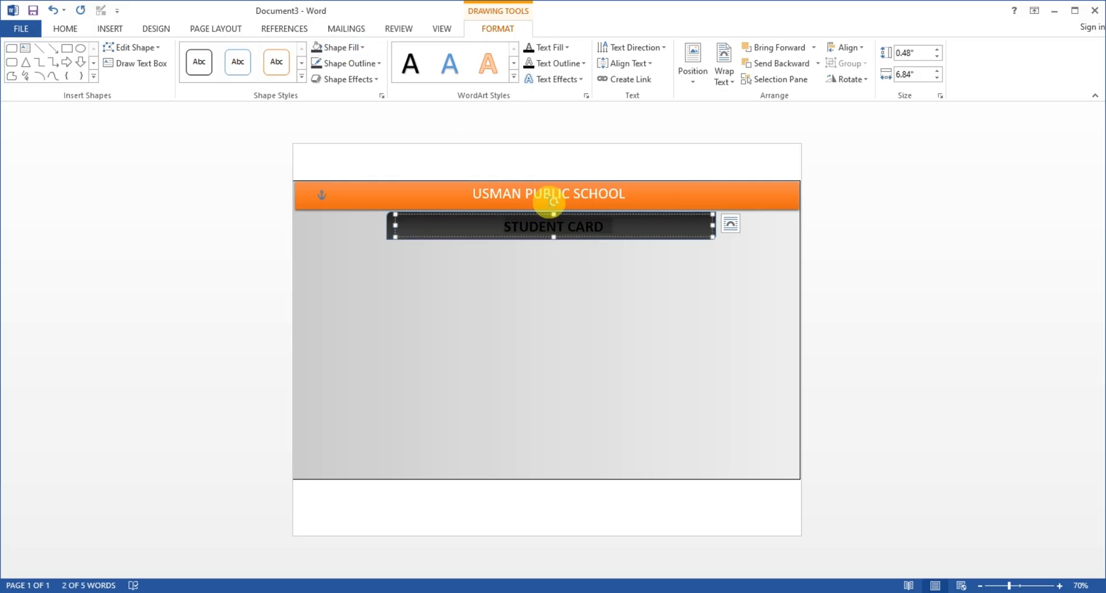
click(509, 223)
drag(509, 224, 599, 227)
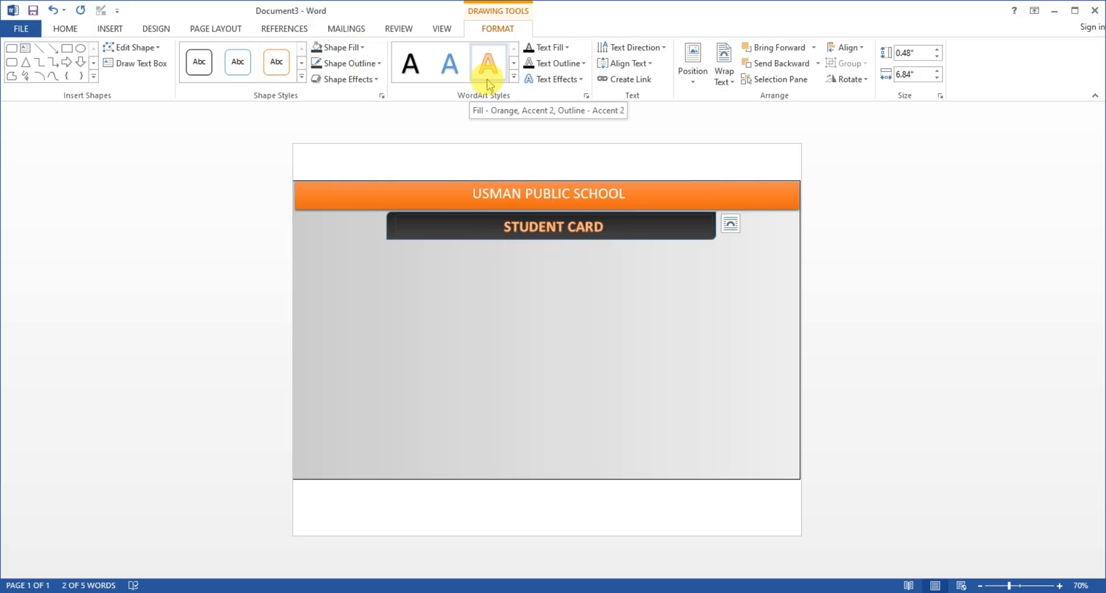
click(557, 47)
click(530, 102)
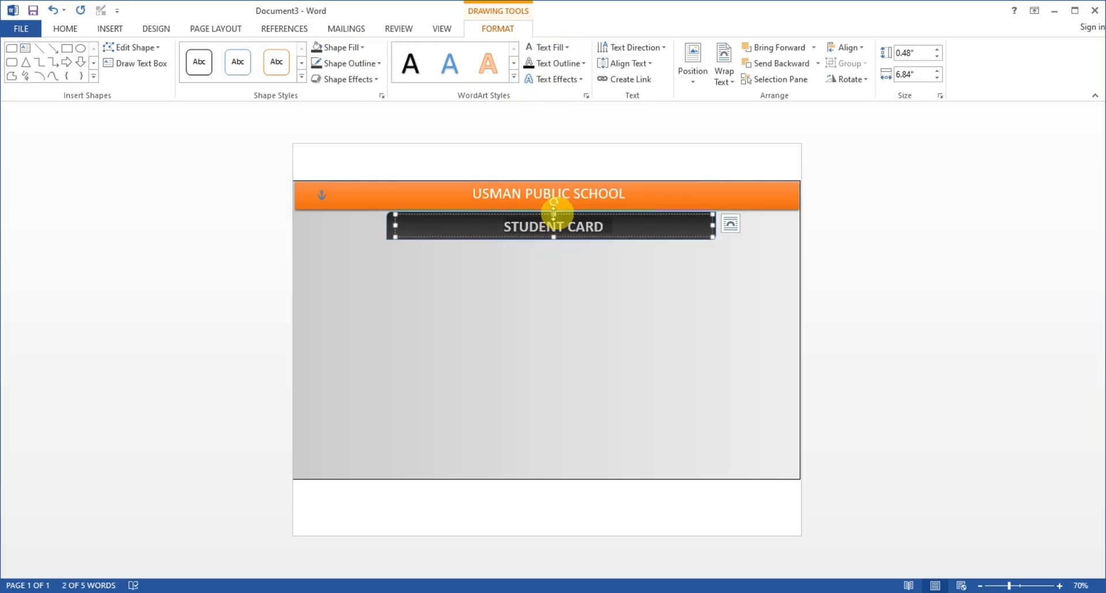
- Adjust the STUDENT CARD text box height to fit the dark bar and set its text to 26 pt
drag(554, 213, 552, 234)
click(65, 28)
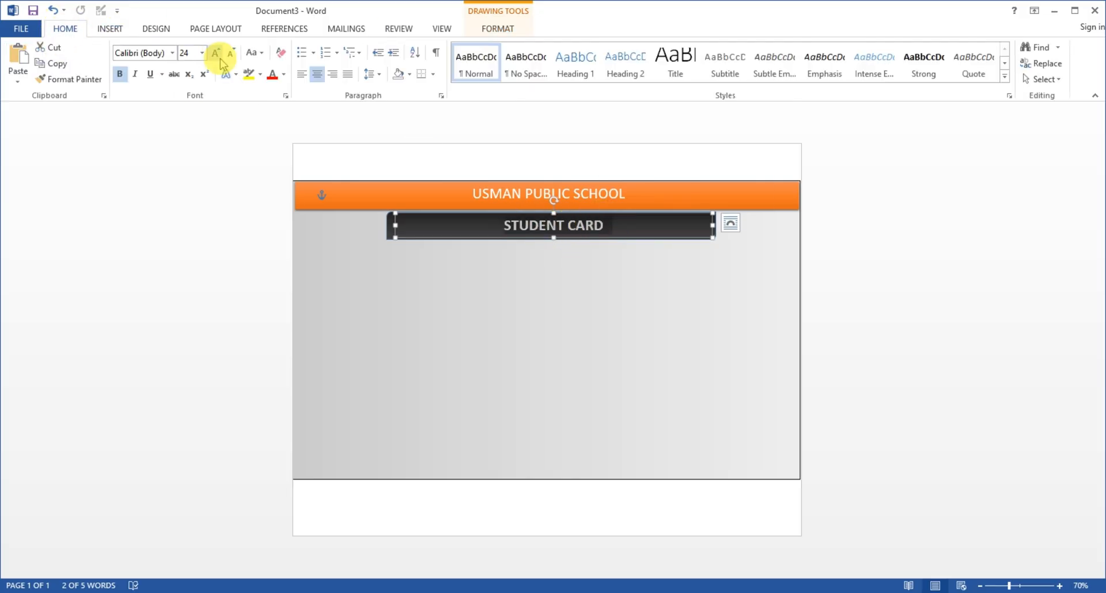
click(216, 53)
click(386, 116)
- Put the USMAN PUBLIC SCHOOL title into its own text box above the header and delete the original text from the orange bar
triple_click(346, 184)
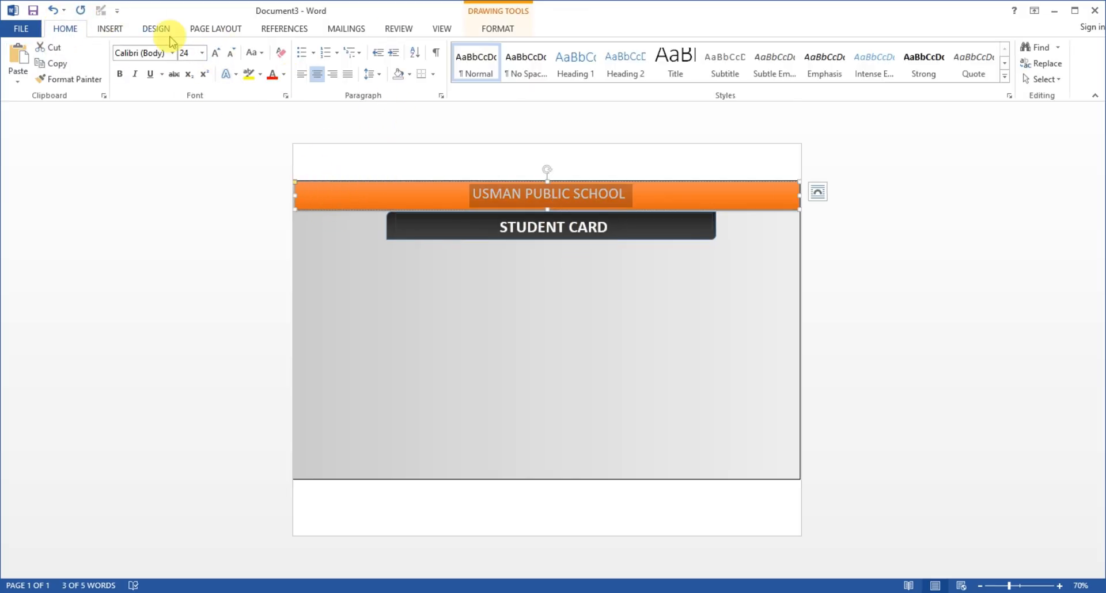
click(486, 25)
click(137, 63)
triple_click(383, 204)
drag(356, 192, 383, 129)
triple_click(474, 193)
key(Delete)
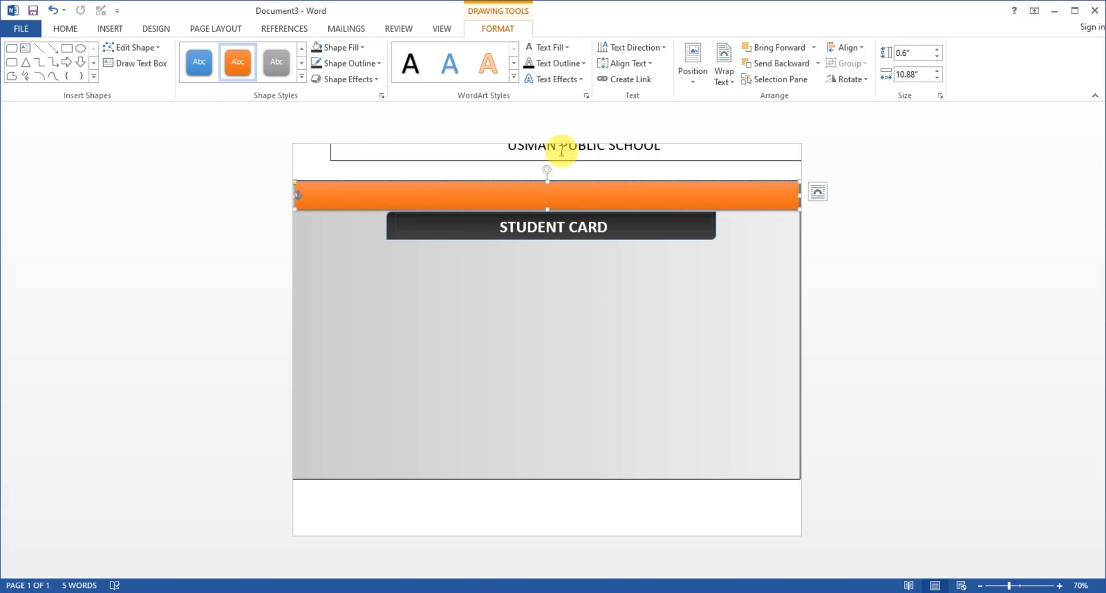
- Place the USMAN PUBLIC SCHOOL text box over the orange header bar and set its text to 36 pt
click(581, 160)
drag(610, 161, 560, 173)
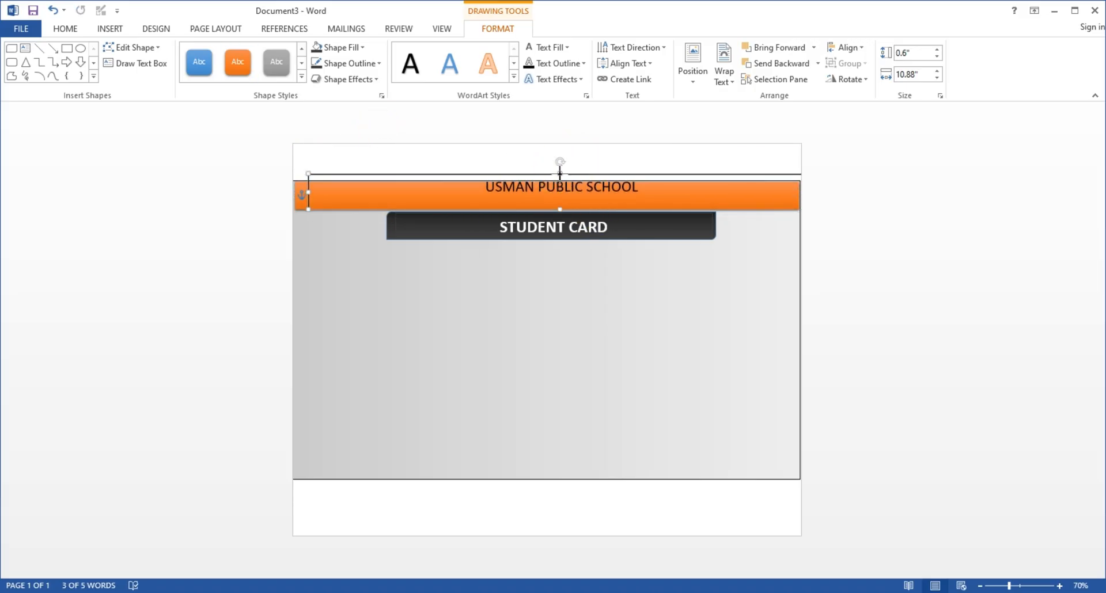
drag(482, 197, 646, 197)
click(65, 28)
click(215, 54)
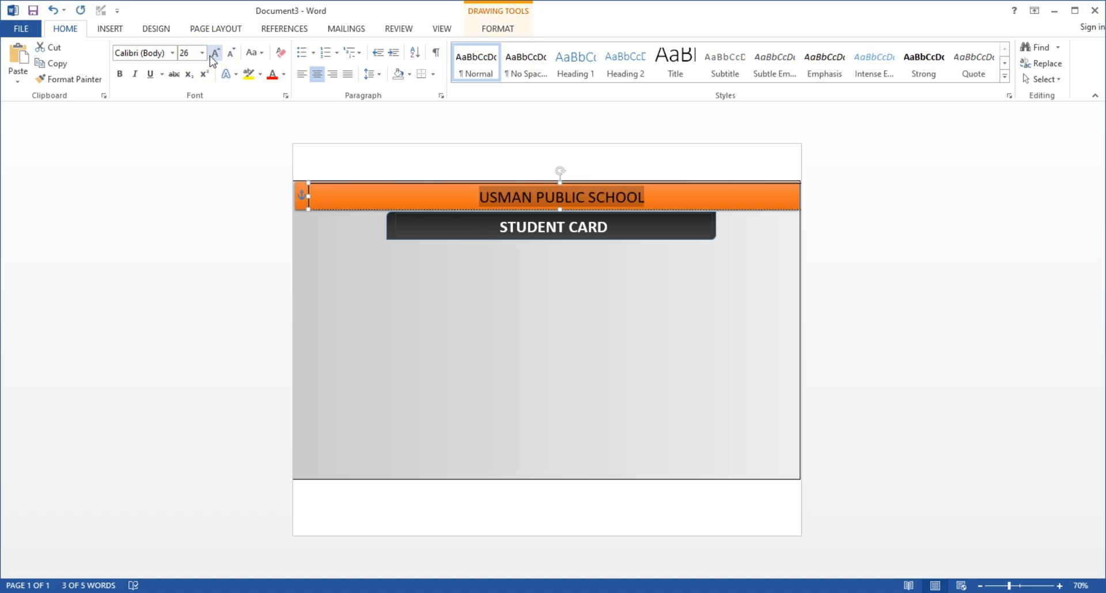
click(214, 53)
click(214, 54)
click(232, 52)
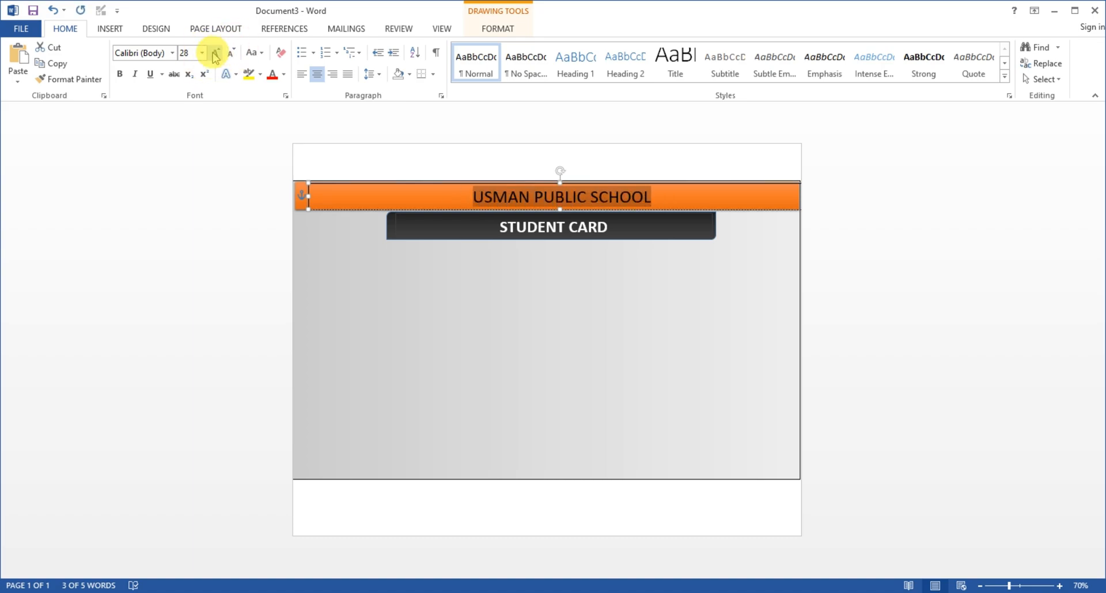
click(215, 52)
drag(481, 190, 339, 181)
click(360, 194)
key(ctrl+z)
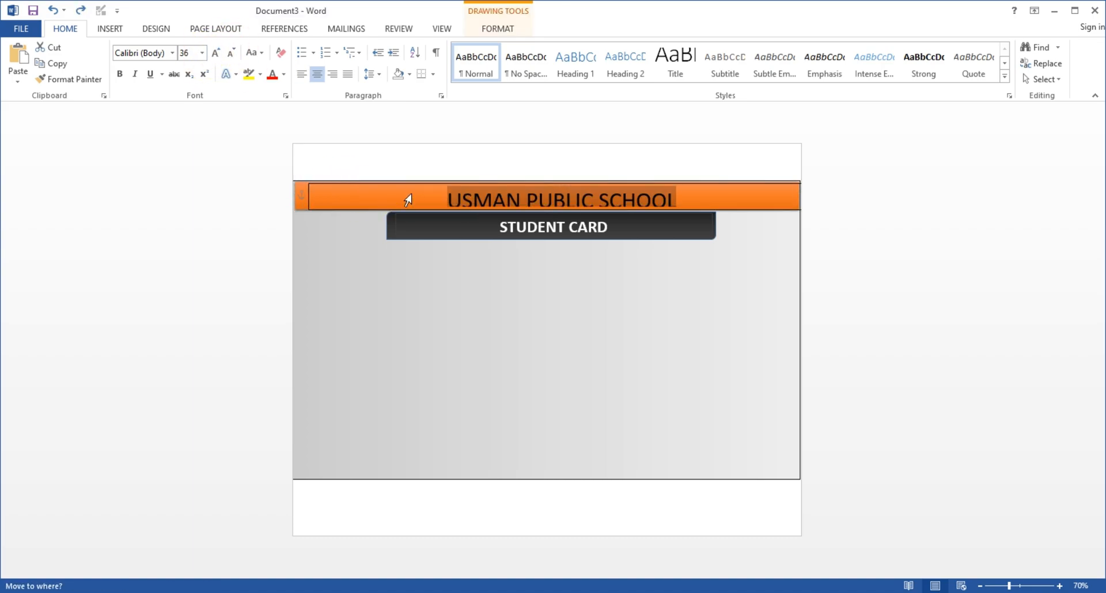
- Enlarge the USMAN PUBLIC SCHOOL text box to about 0.73" high and try out a paragraph style on its title
click(469, 197)
click(308, 193)
drag(558, 203, 677, 197)
click(452, 195)
click(526, 57)
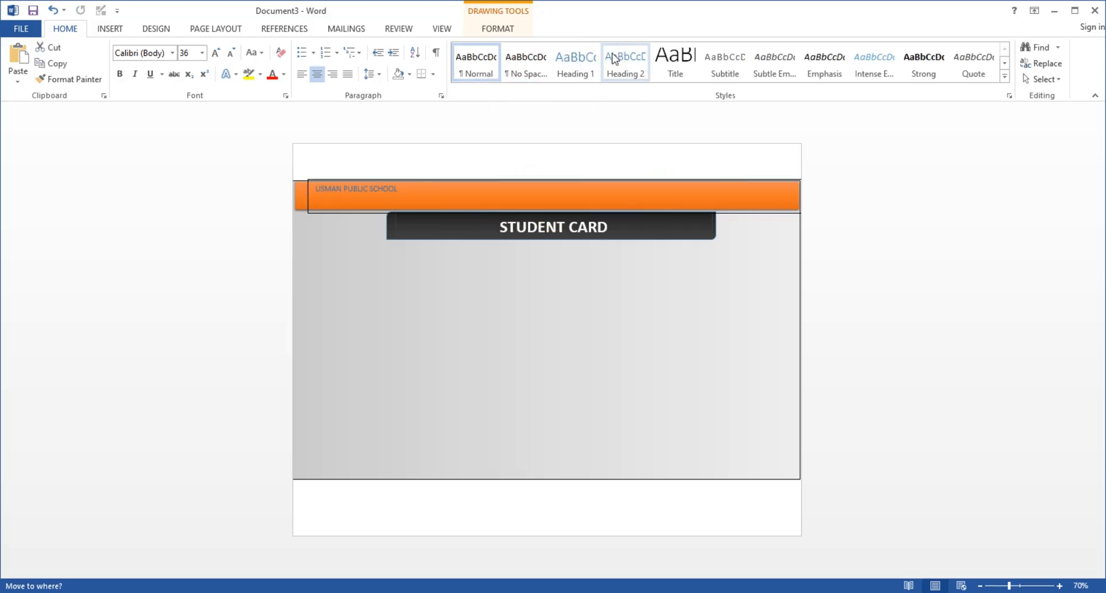
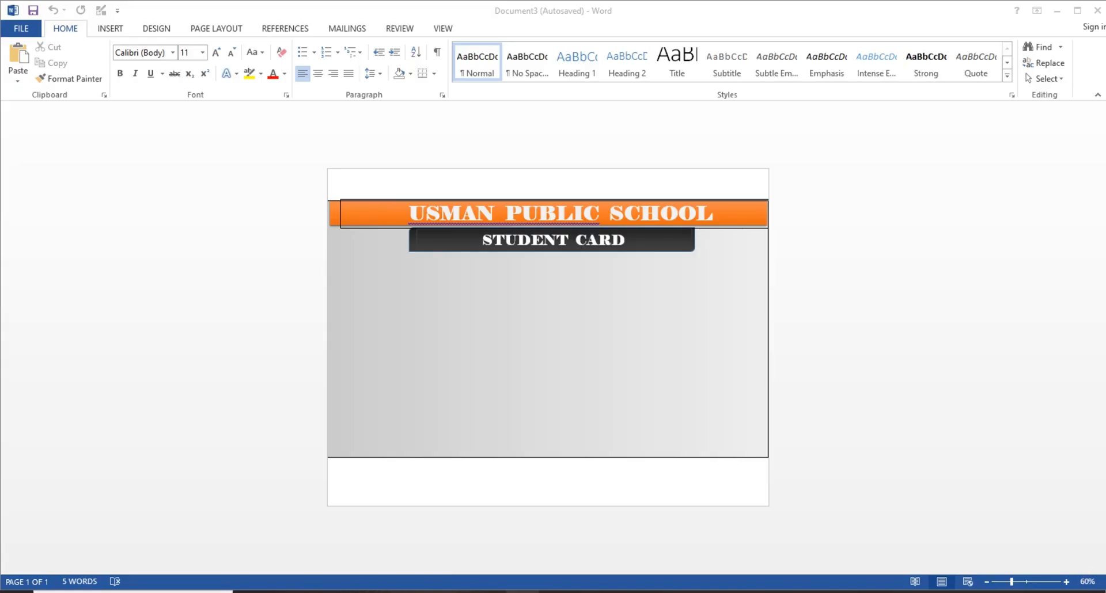
- Shrink the STUDENT CARD bar and its text box to about 4.31" wide and keep them centred directly beneath the orange header
mouse_move(557, 591)
mouse_move(403, 257)
mouse_down()
mouse_move(402, 246)
mouse_move(414, 252)
mouse_up()
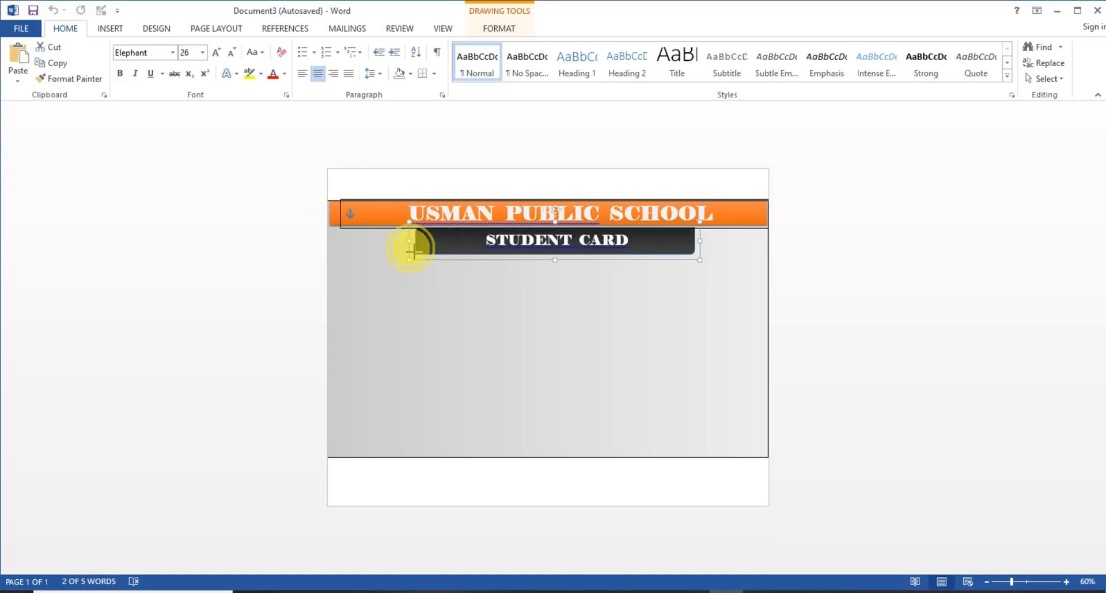
drag(699, 220, 600, 254)
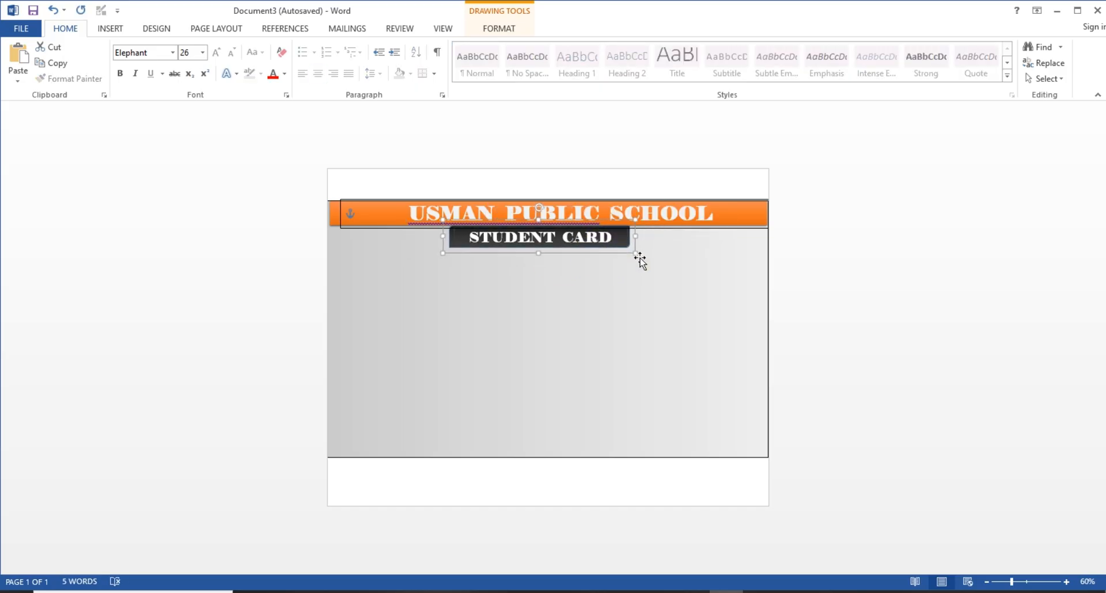
click(689, 283)
- Dismiss the proofing marks flagged in the USMAN PUBLIC SCHOOL title
click(439, 216)
right_click(493, 221)
click(525, 263)
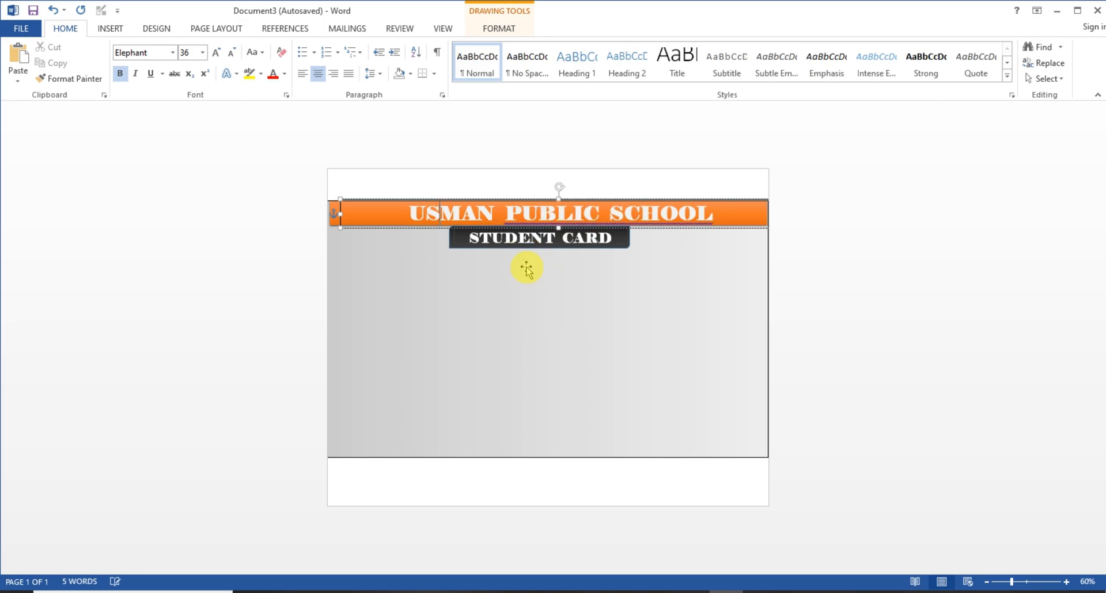
right_click(599, 221)
click(632, 260)
click(526, 306)
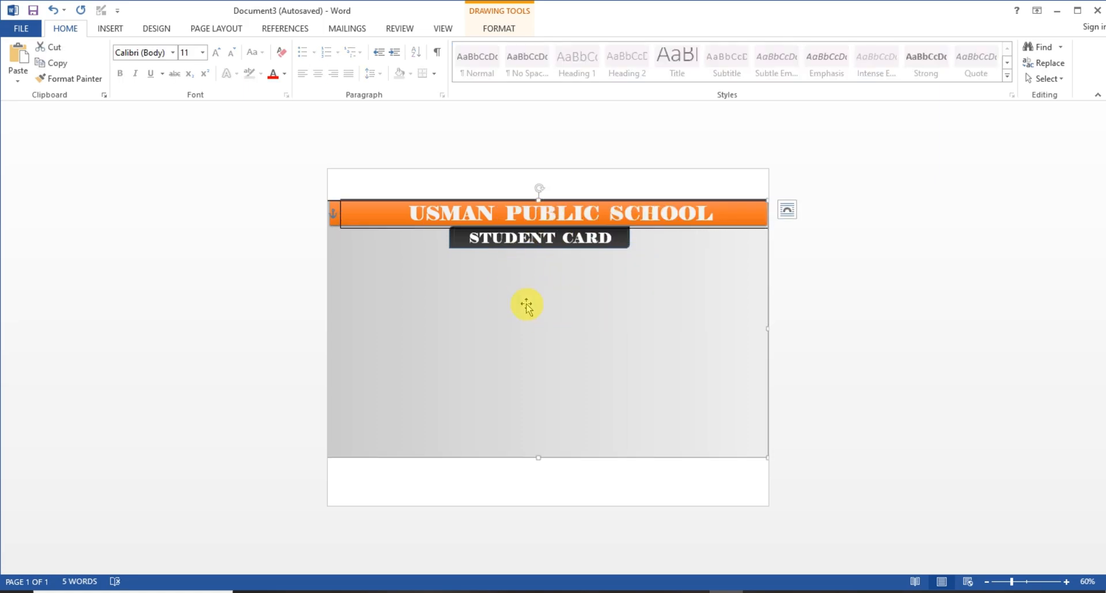
- Remove the outline from the USMAN PUBLIC SCHOOL text box
click(346, 223)
click(499, 28)
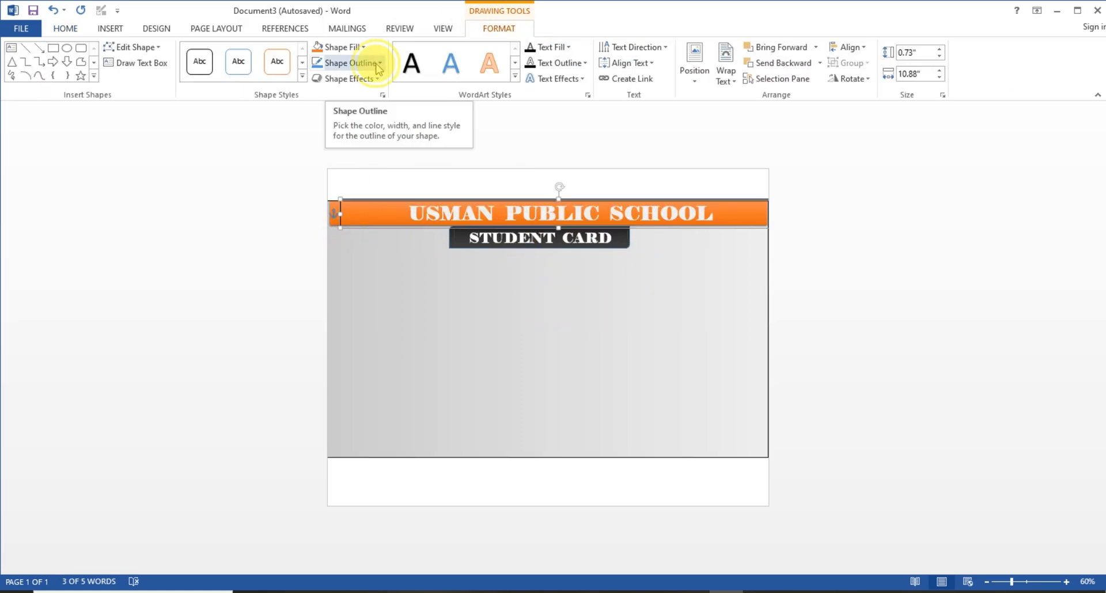
click(353, 63)
click(357, 187)
click(245, 206)
click(445, 278)
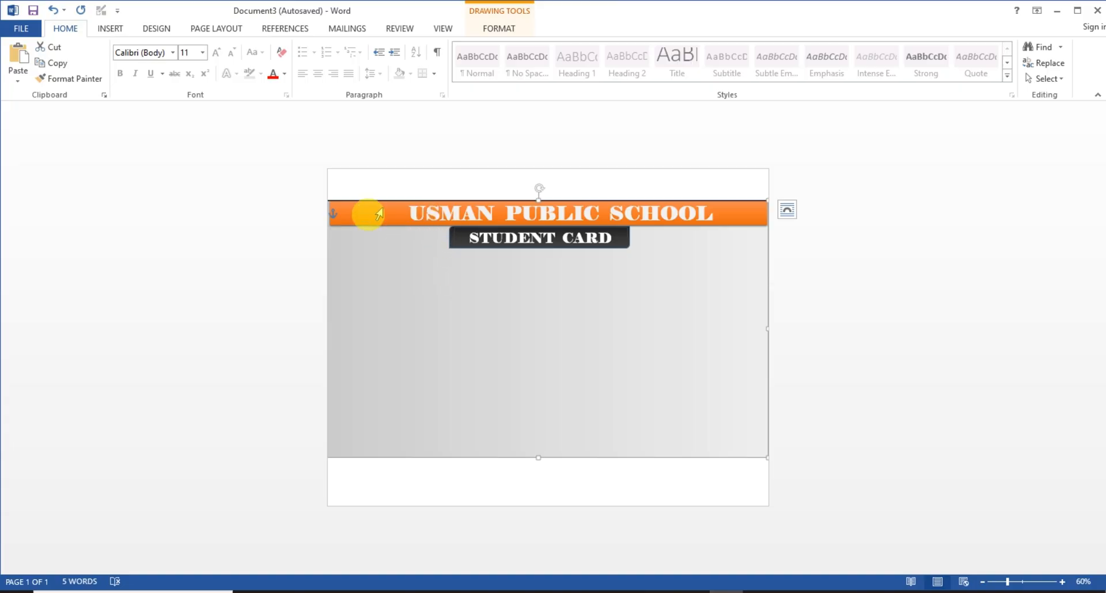
- Remove the outline from the orange header bar
click(329, 219)
click(499, 29)
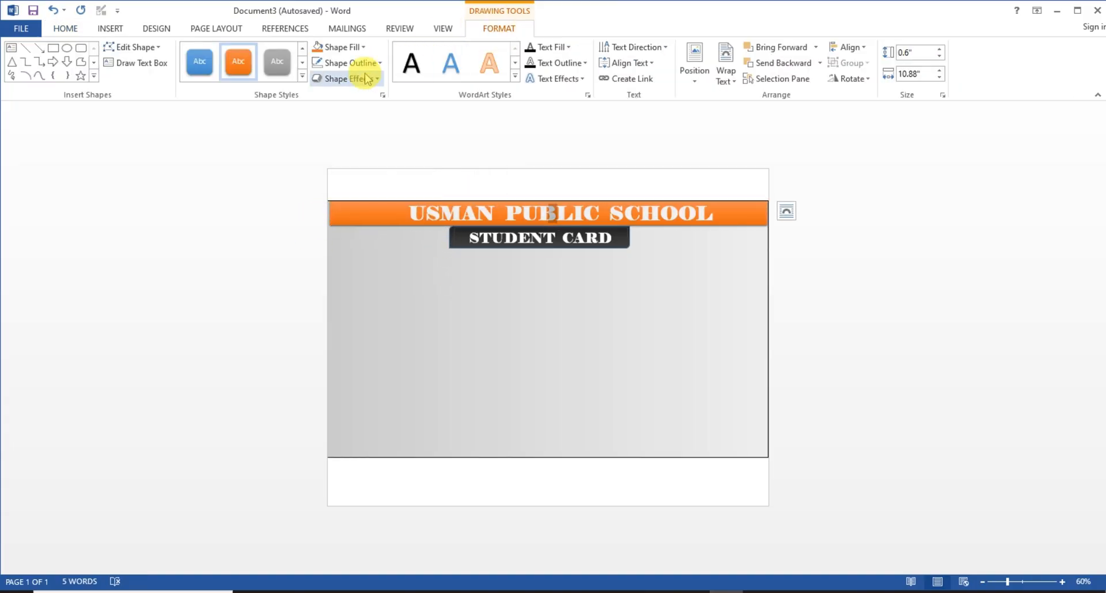
click(352, 63)
click(318, 182)
click(415, 242)
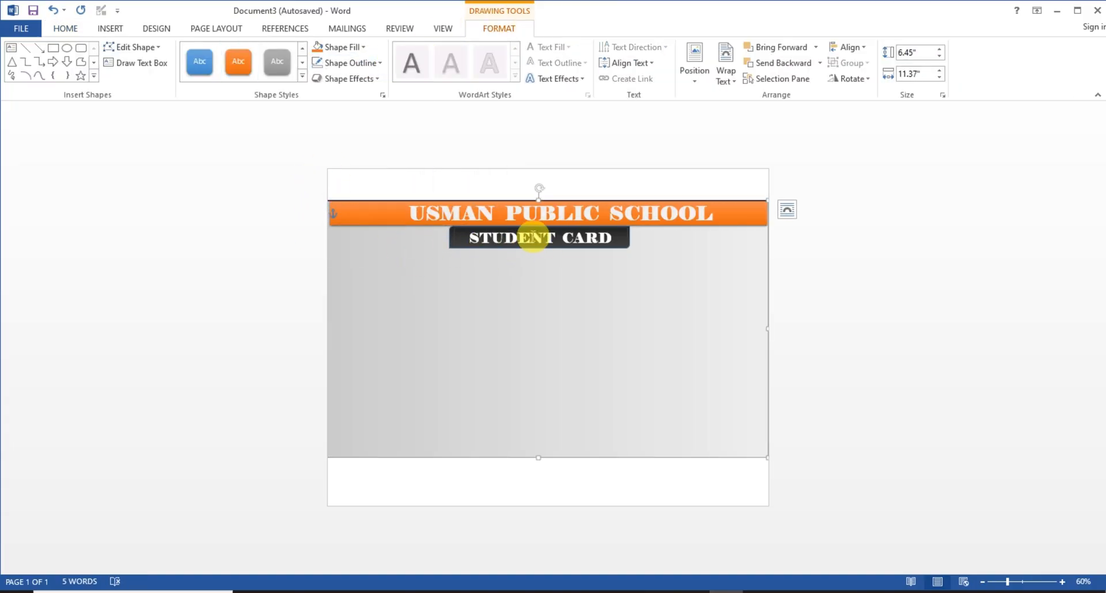
click(451, 248)
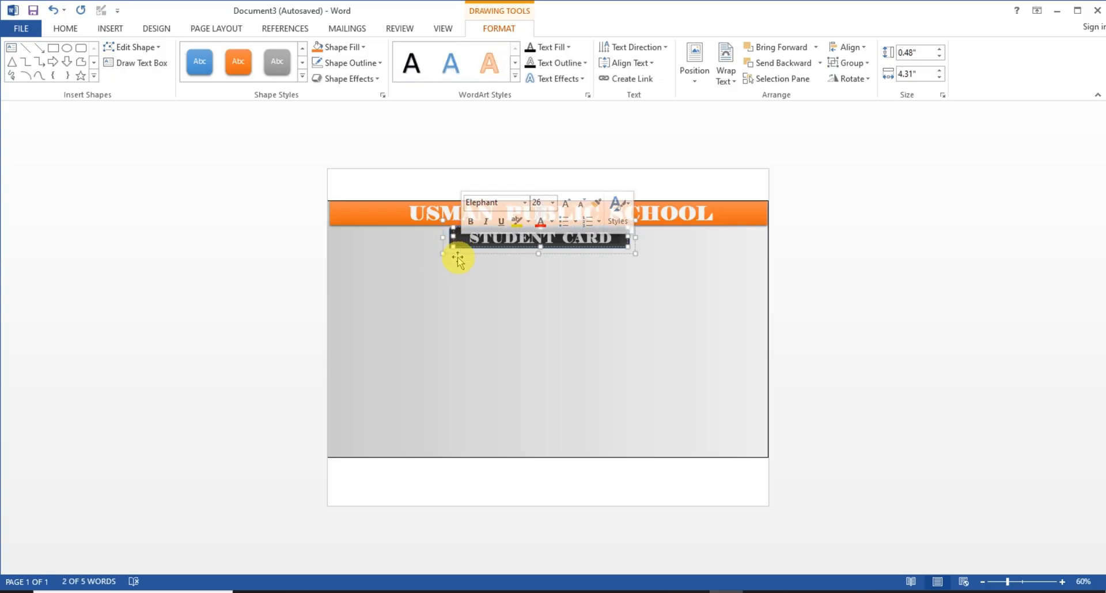
click(458, 252)
key(Down)
key(Down)
key(Up)
key(Up)
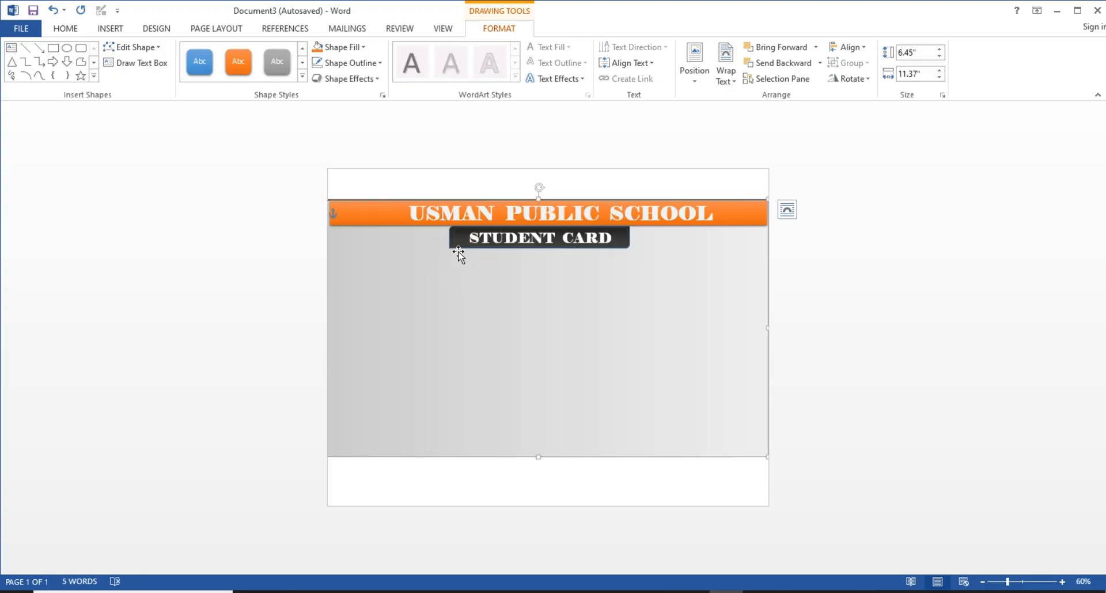
key(Down)
click(502, 238)
click(462, 252)
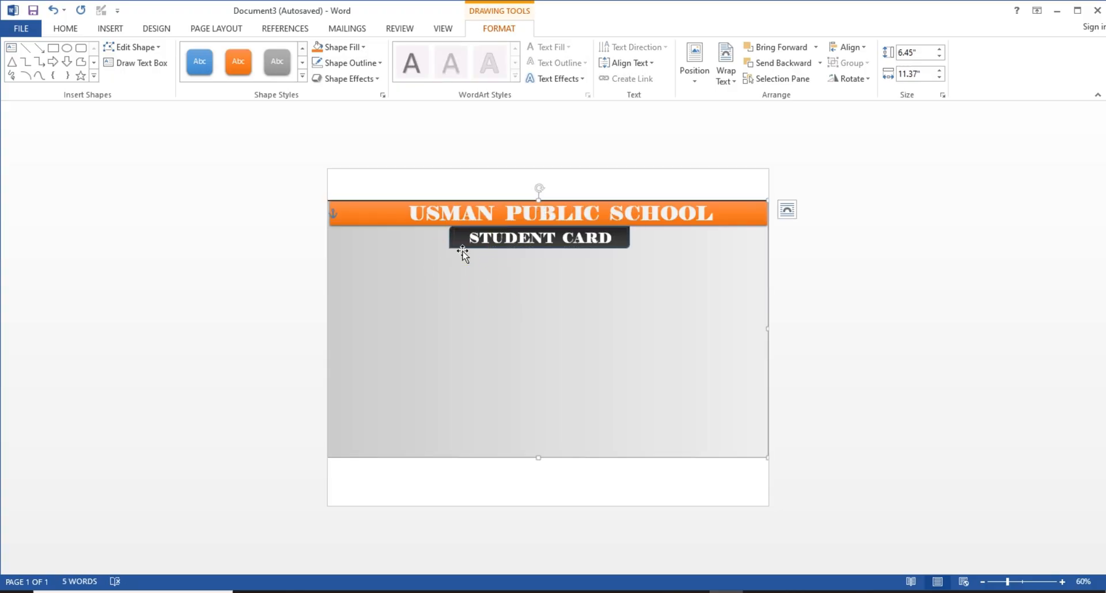
- Draw a rectangle about 2.15" high by 1.95" wide near the card's right edge, below the orange header bar
click(110, 30)
right_click(149, 81)
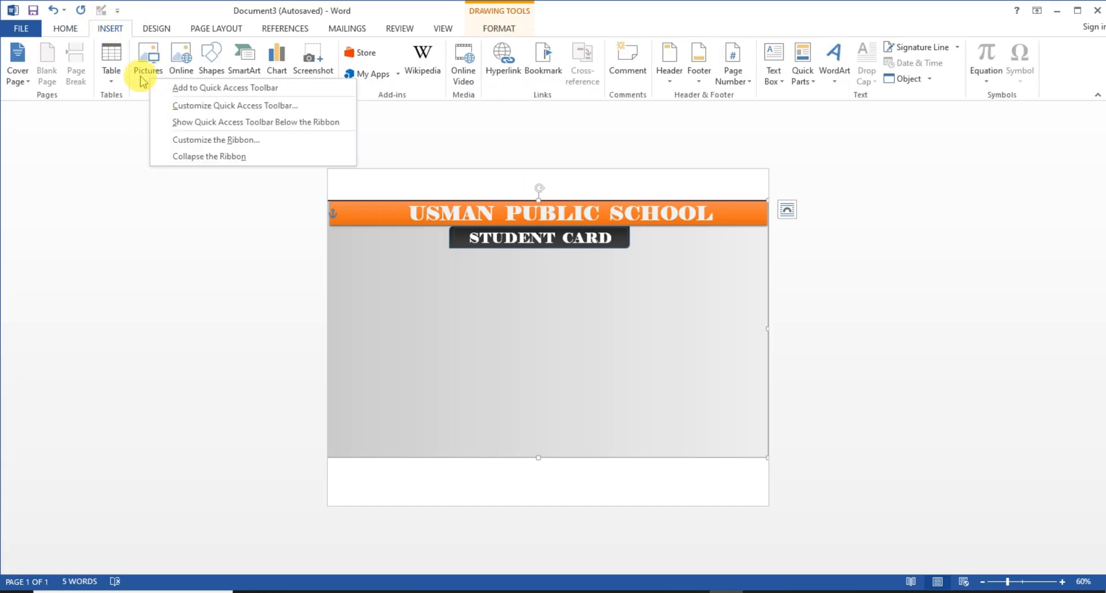
click(138, 119)
click(67, 29)
click(499, 29)
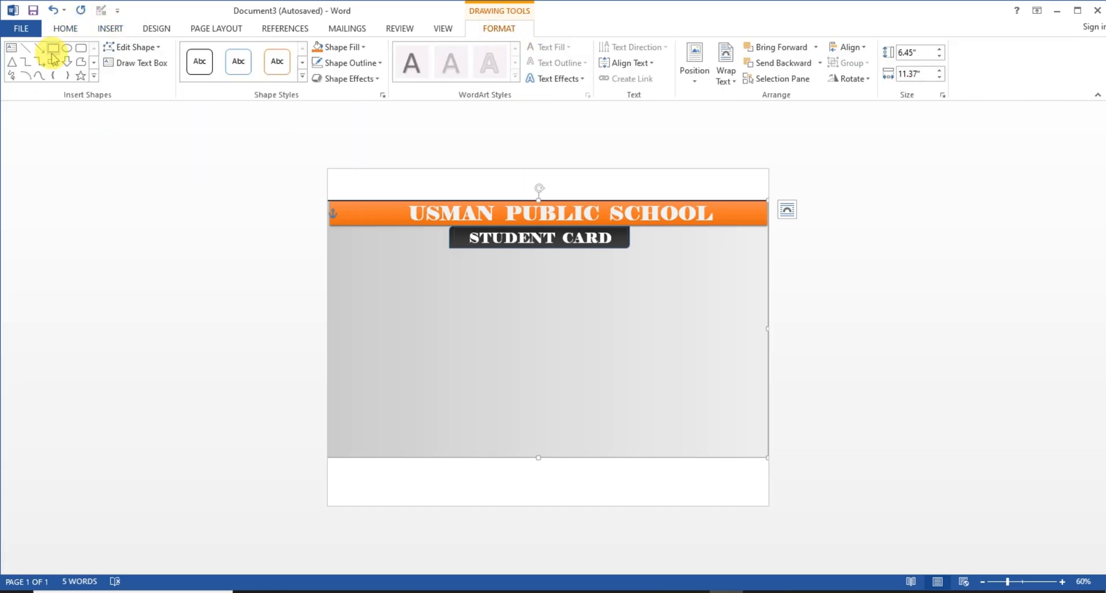
drag(684, 247, 763, 333)
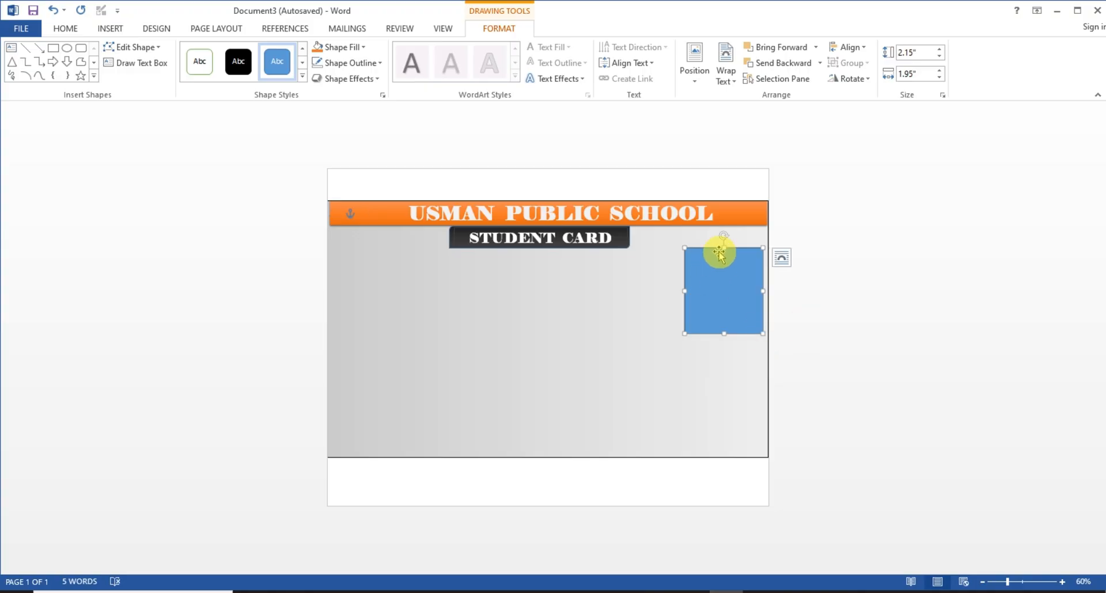
- Move the blue rectangle slightly inward from the card's right edge and apply the white shape style with a black outline
drag(713, 285, 699, 289)
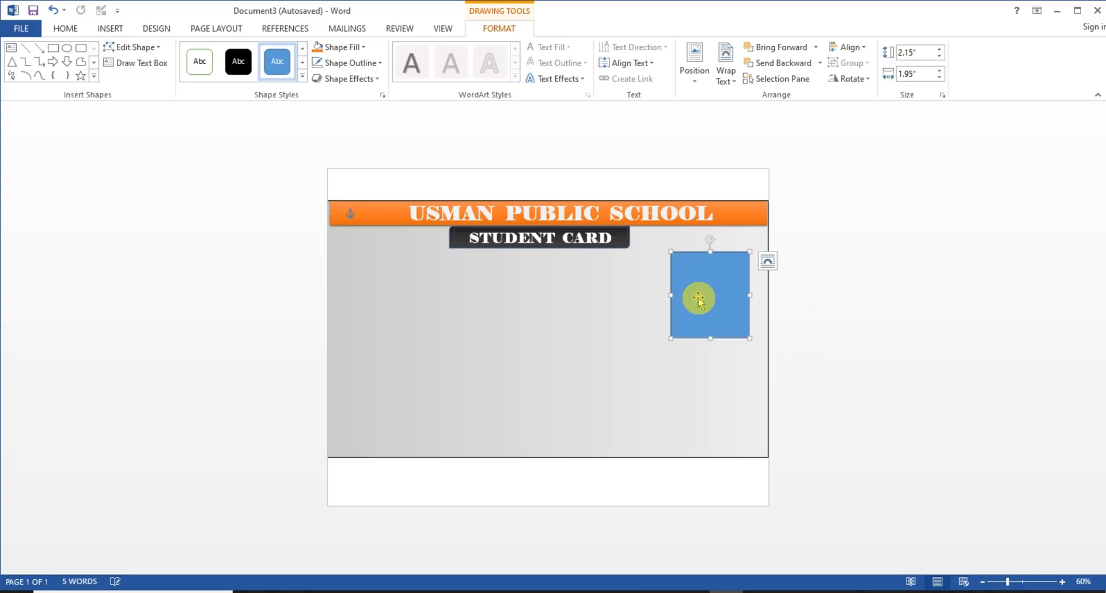
click(302, 75)
click(198, 94)
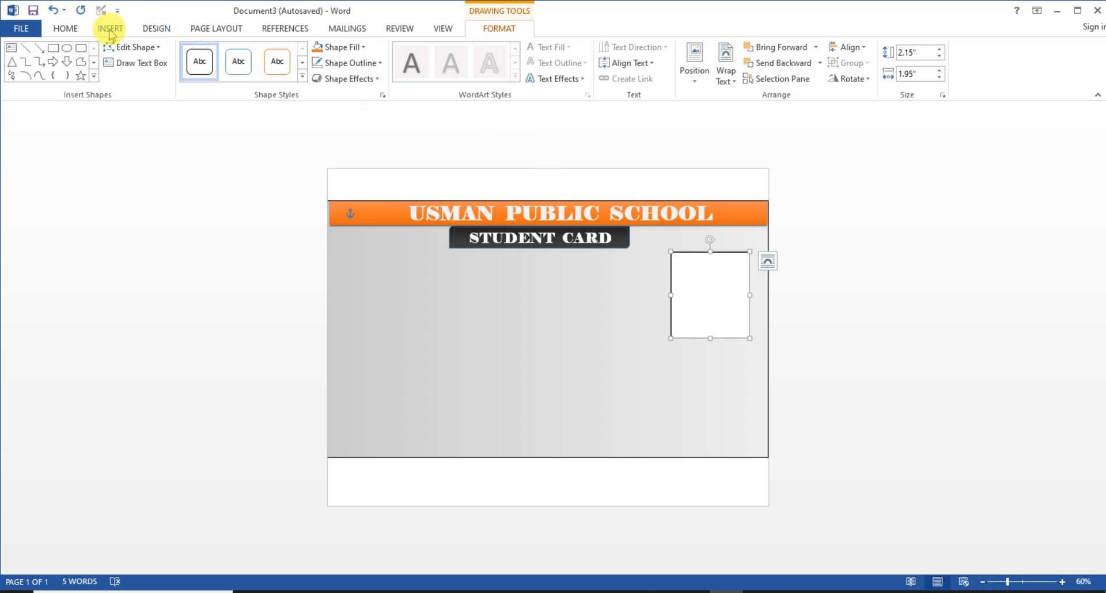
- Fill the white rectangle with the boy's portrait from the pics folder and stretch the shape to 3.03" high
click(342, 47)
click(346, 202)
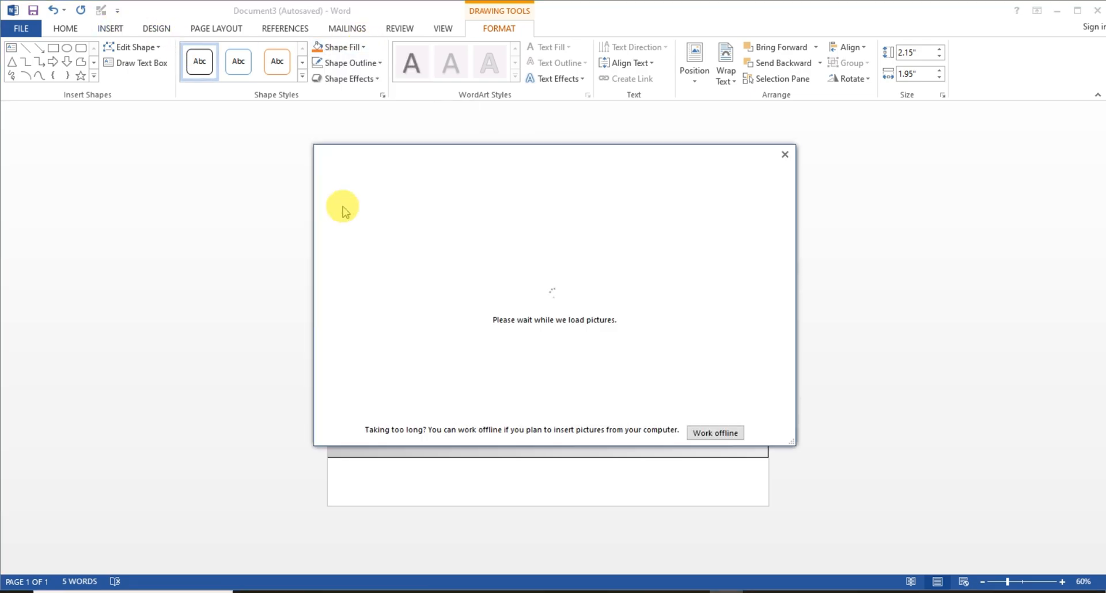
click(371, 223)
scroll(58, 173, up, 5)
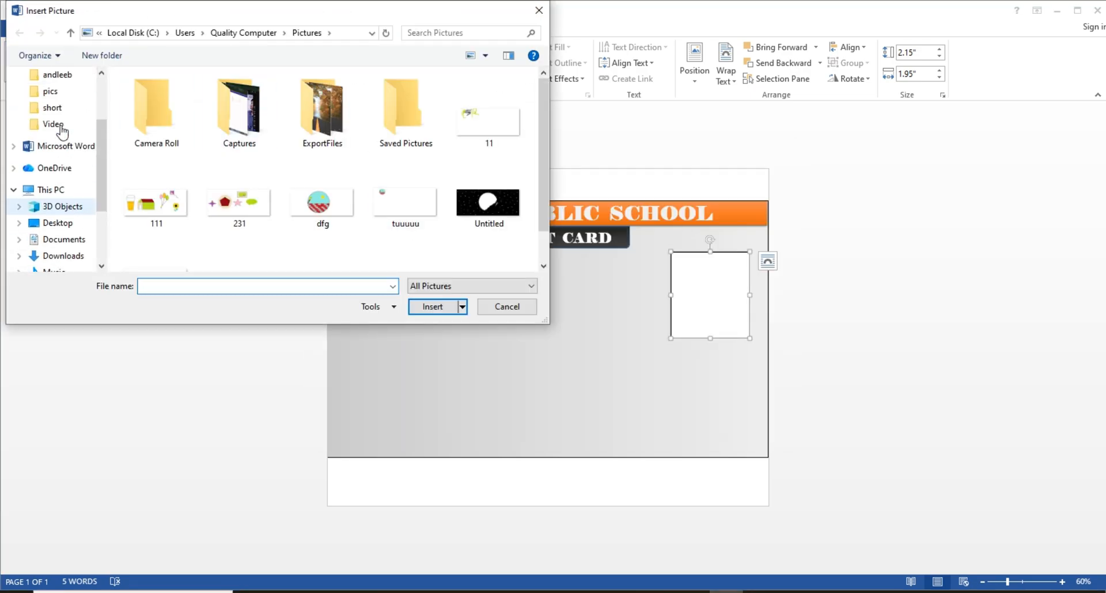
click(53, 107)
double_click(407, 228)
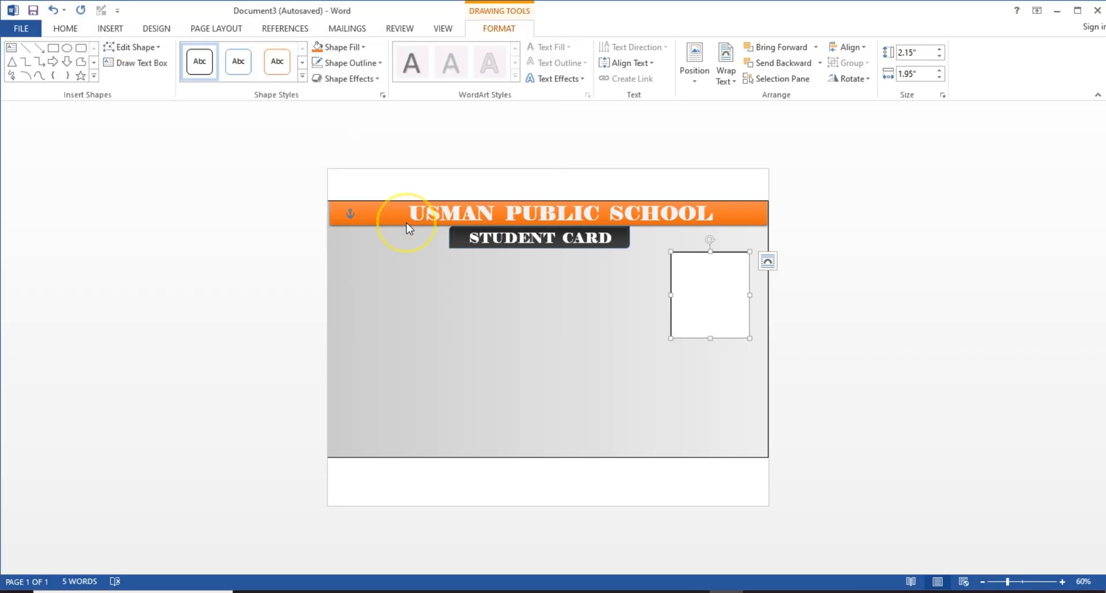
drag(710, 340, 711, 374)
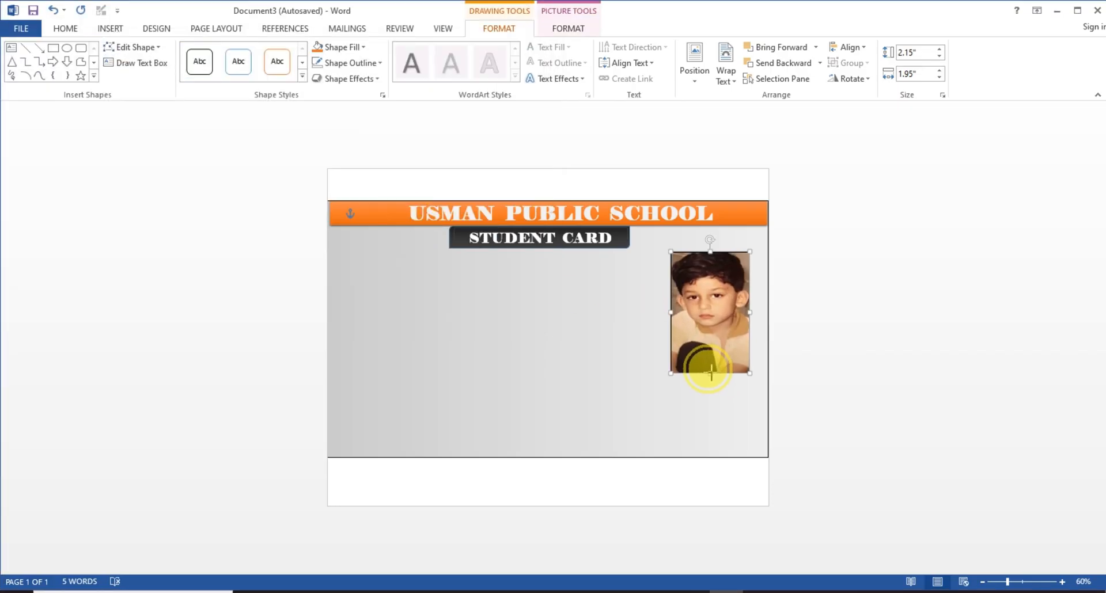
click(340, 46)
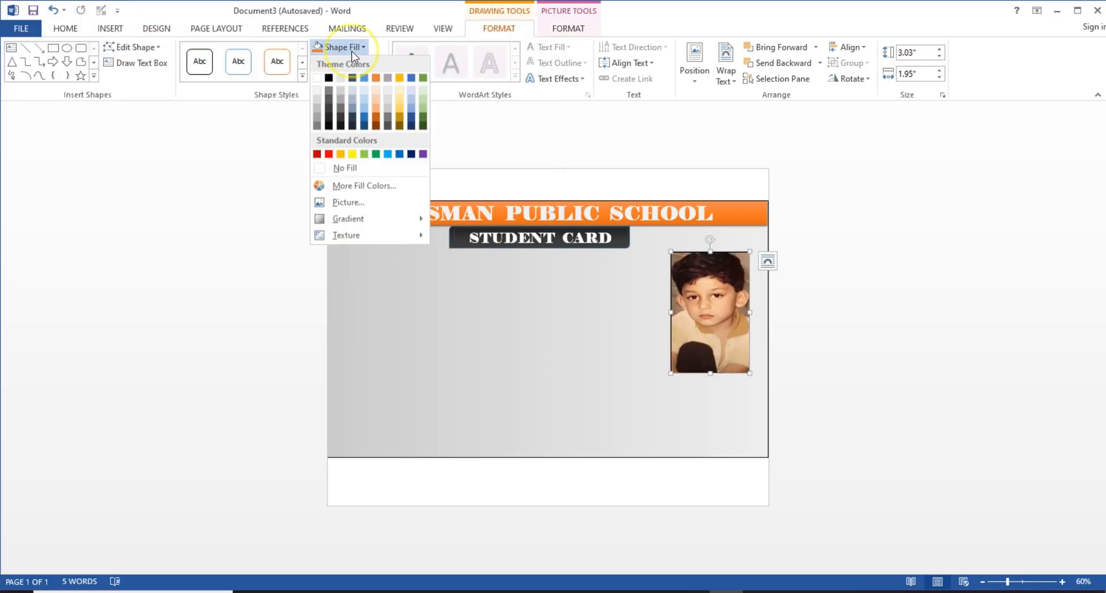
click(347, 204)
click(426, 234)
scroll(323, 173, down, 6)
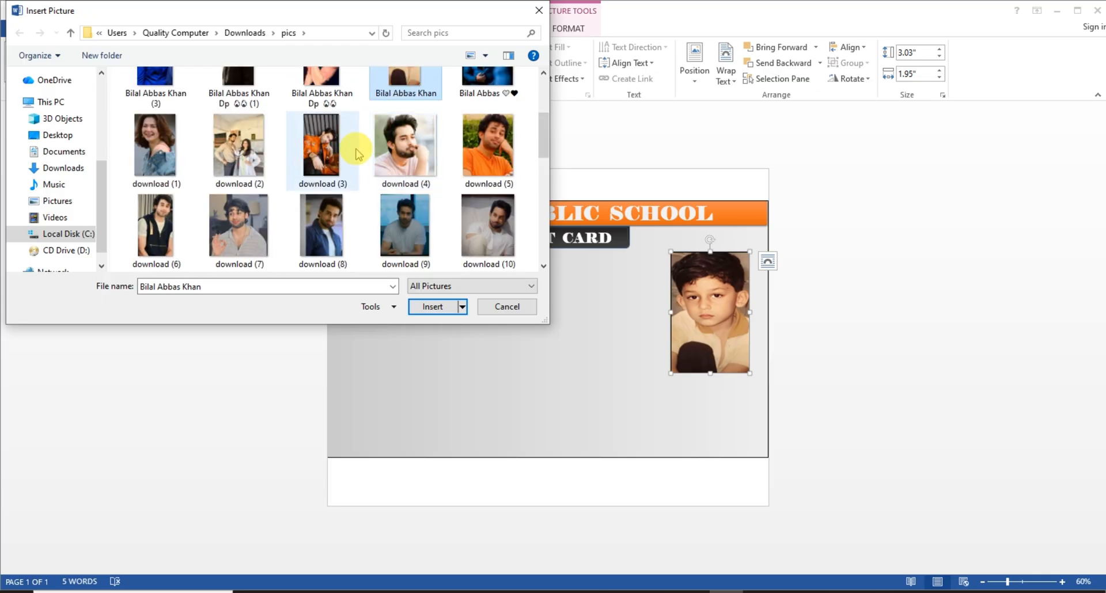
scroll(301, 212, down, 1)
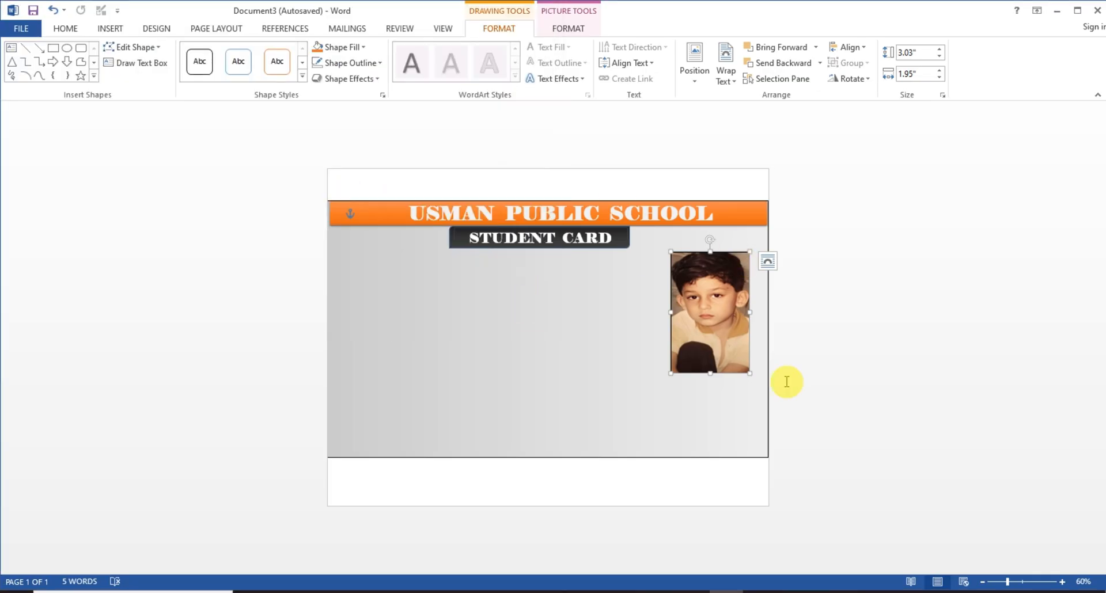
- Reduce the photo's height and reposition it near the card's right edge, just below the header bars
mouse_move(671, 373)
mouse_down()
mouse_move(682, 361)
mouse_move(667, 356)
mouse_up()
drag(712, 317, 718, 320)
- Widen the black STUDENT CARD bar so it spans the full width of the card beneath the orange header
click(634, 237)
drag(633, 237, 767, 230)
drag(444, 236, 330, 210)
click(535, 214)
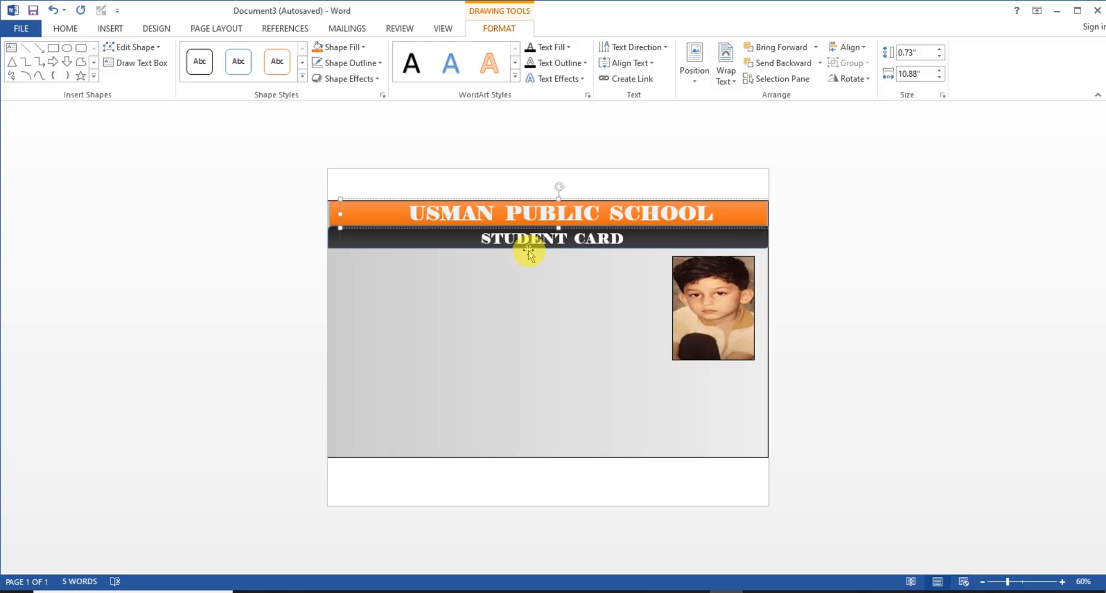
click(442, 244)
drag(367, 249, 367, 249)
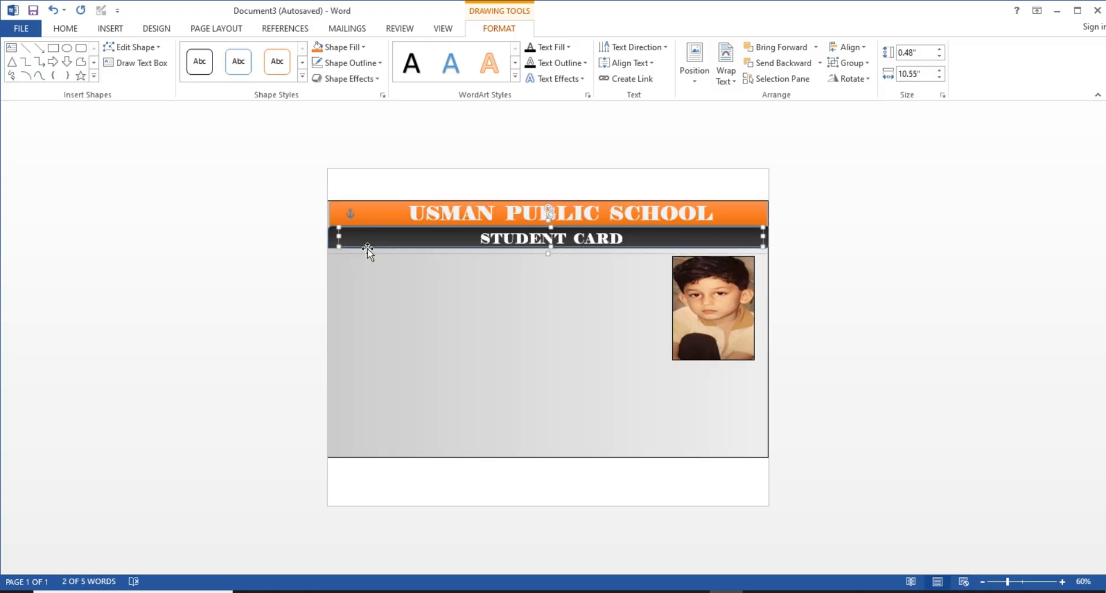
click(523, 329)
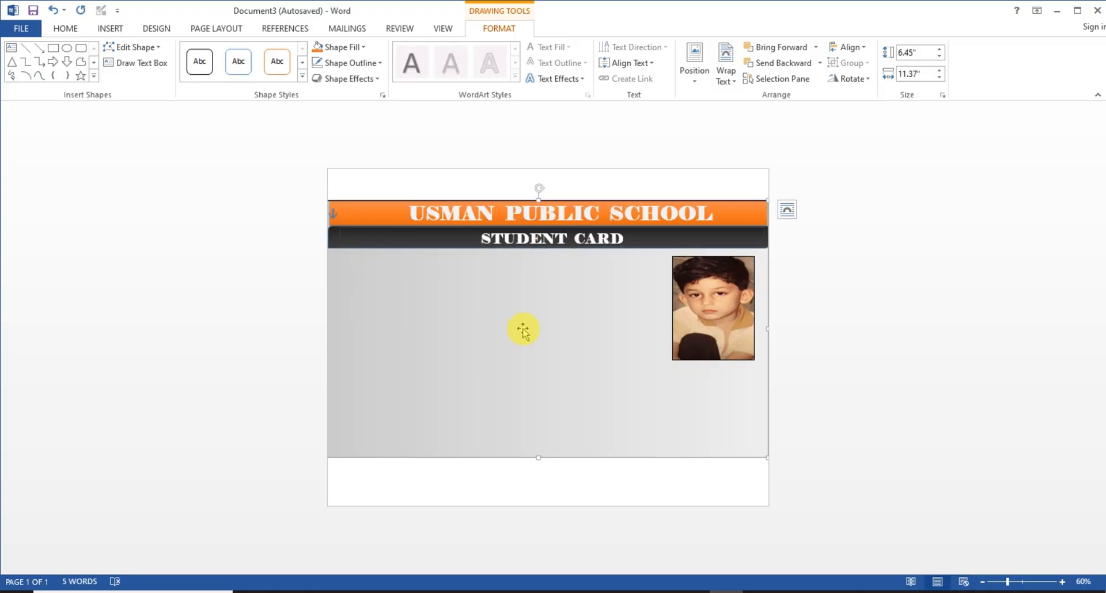
right_click(352, 269)
click(387, 350)
click(353, 269)
click(490, 375)
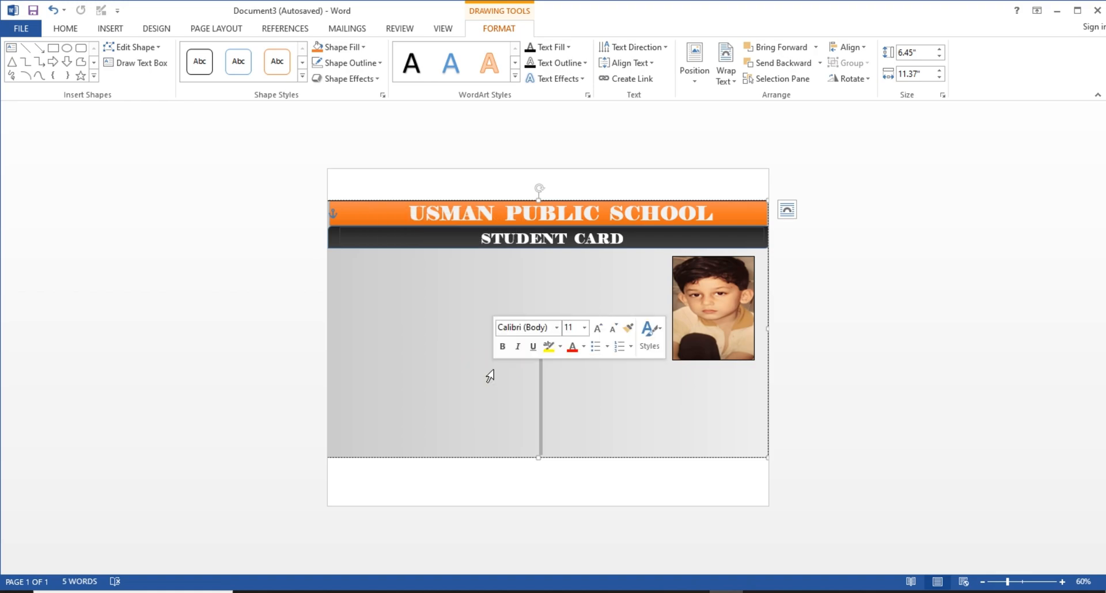
- Draw a text box below the STUDENT CARD bar and enlarge it to about 5.22" by 10.93", covering the rest of the card
click(141, 63)
drag(350, 258, 584, 409)
drag(350, 257, 328, 246)
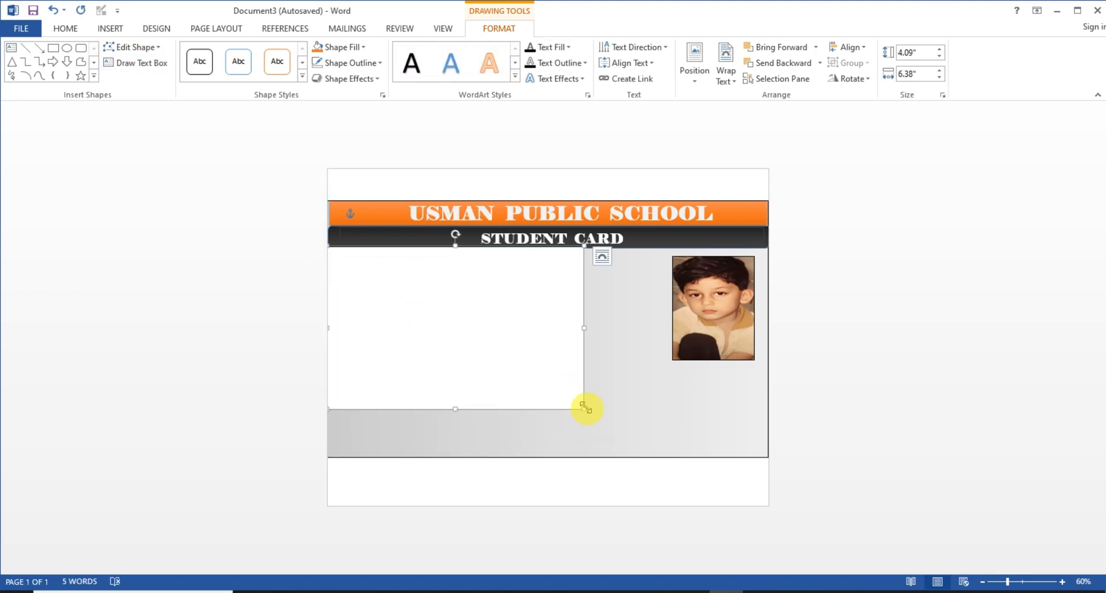
drag(585, 408, 765, 453)
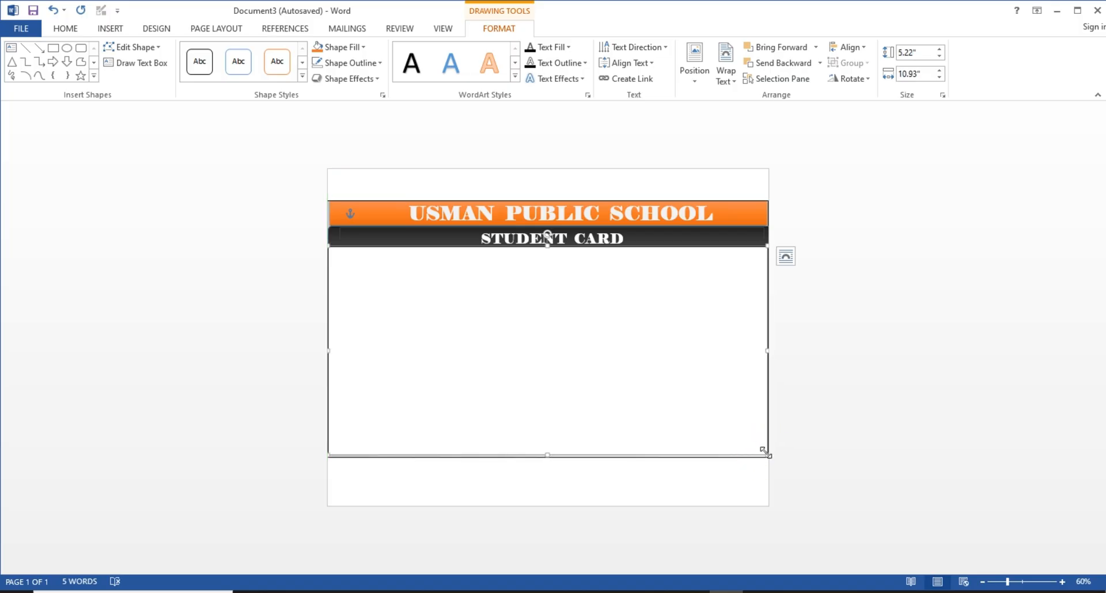
- Fit the white text box directly beneath the STUDENT CARD bar and send it behind the boy's photo
click(549, 251)
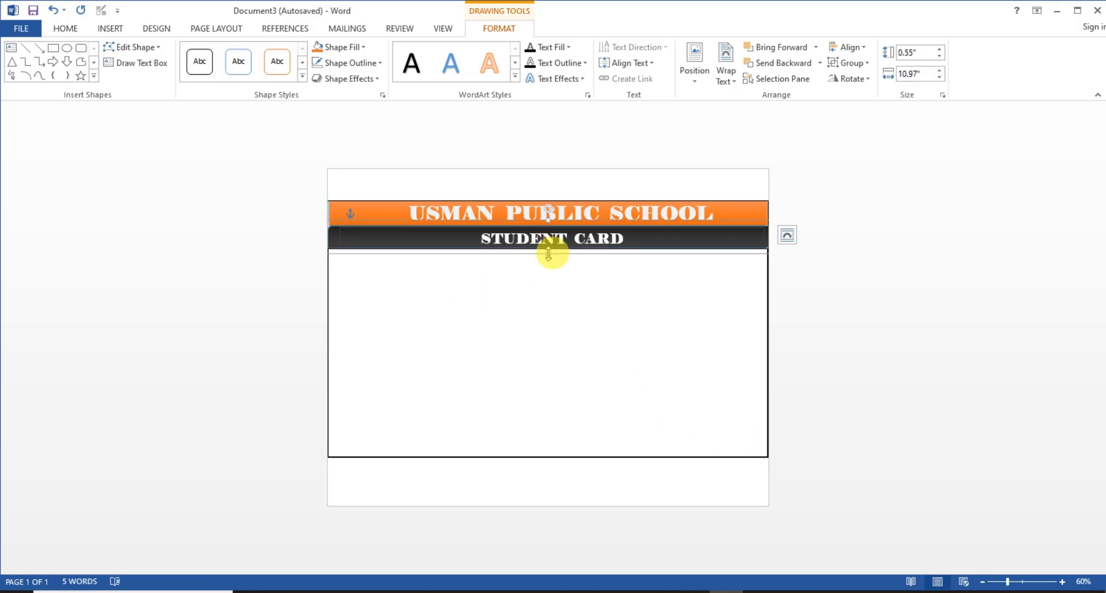
drag(548, 254, 549, 246)
click(436, 342)
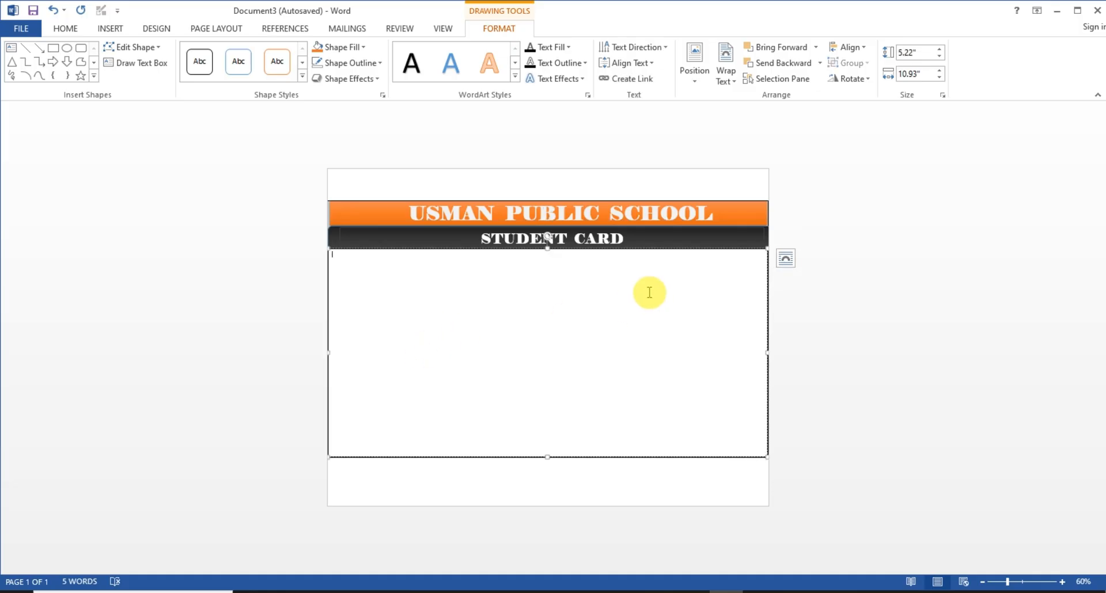
click(775, 65)
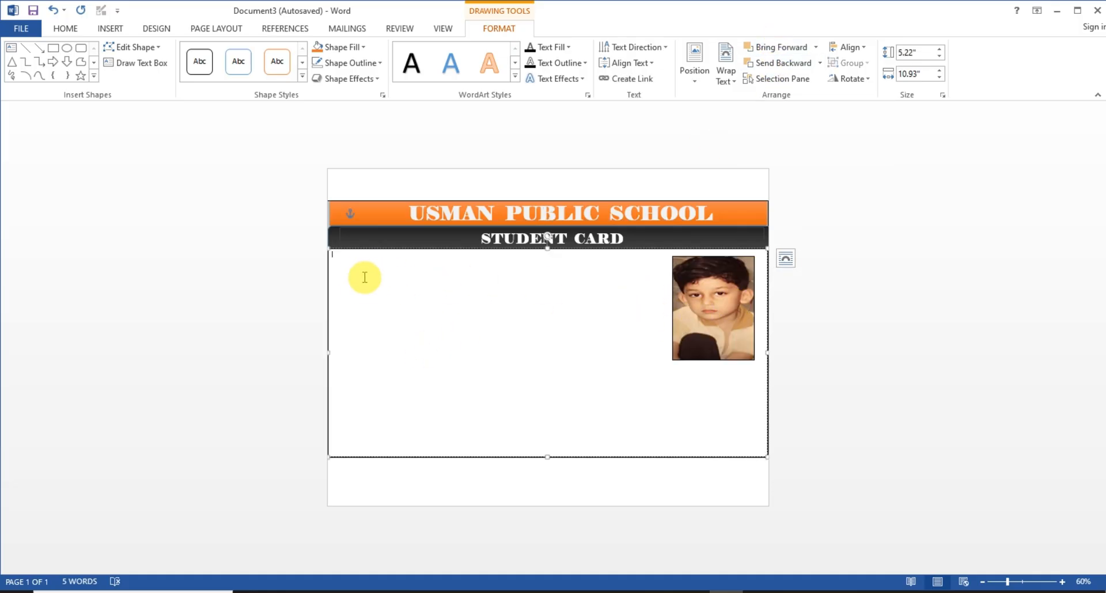
- Set the text box's font to bold Times New Roman, size 26, with the text starting slightly in from the corner
click(63, 28)
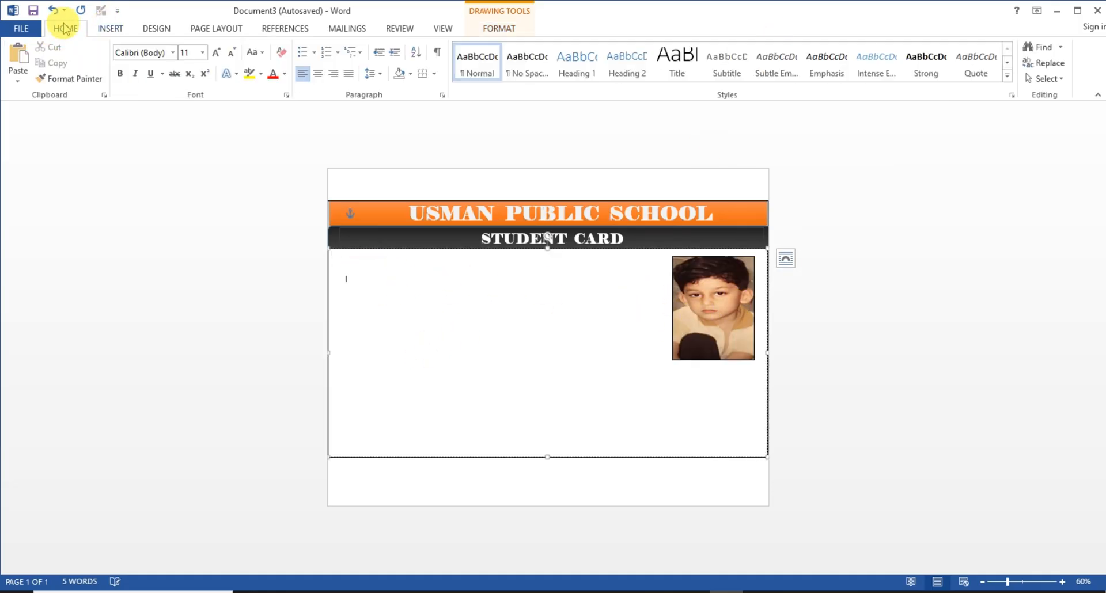
click(217, 53)
click(217, 54)
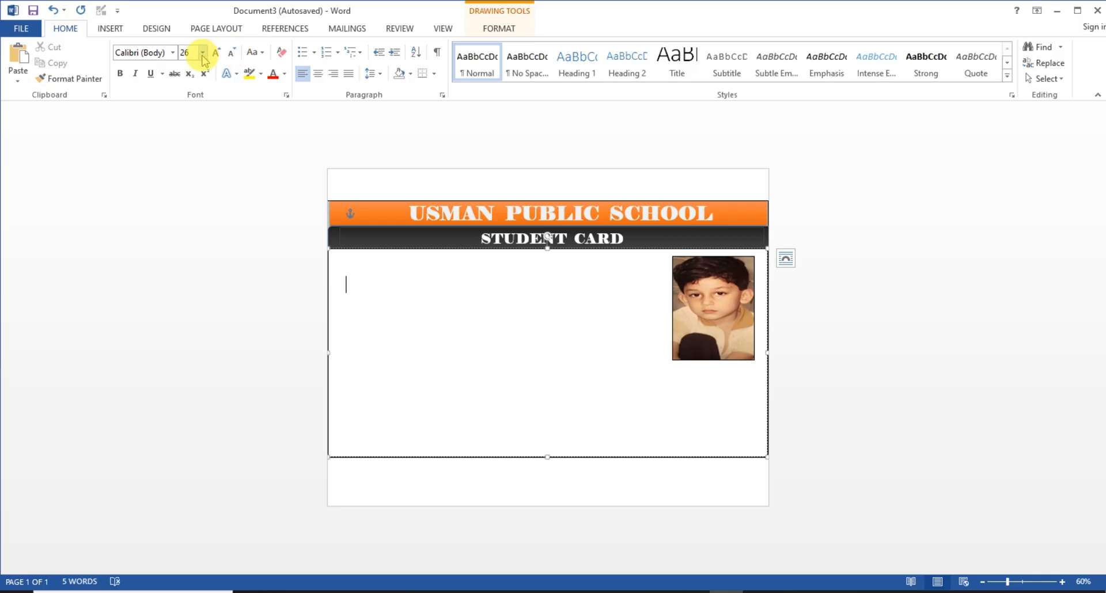
click(172, 52)
click(161, 114)
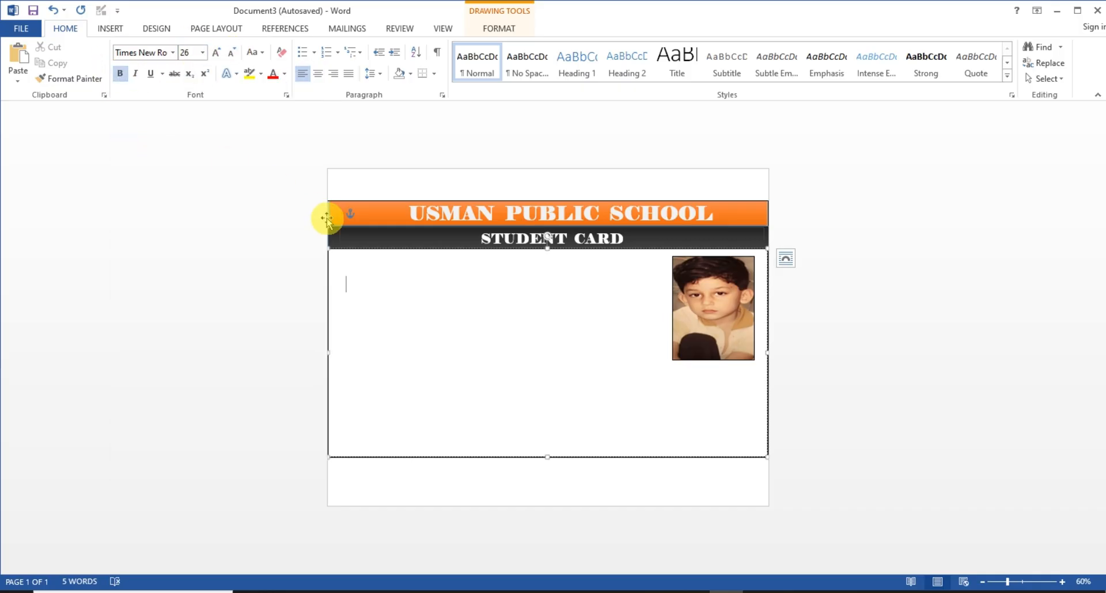
- Enter the labels NAME, FATHER NAME, CLASS, ROLL NO, MOBILE NO and SCHOOL NAME on separate lines, each followed by a colon and a dotted line
text(NAM)
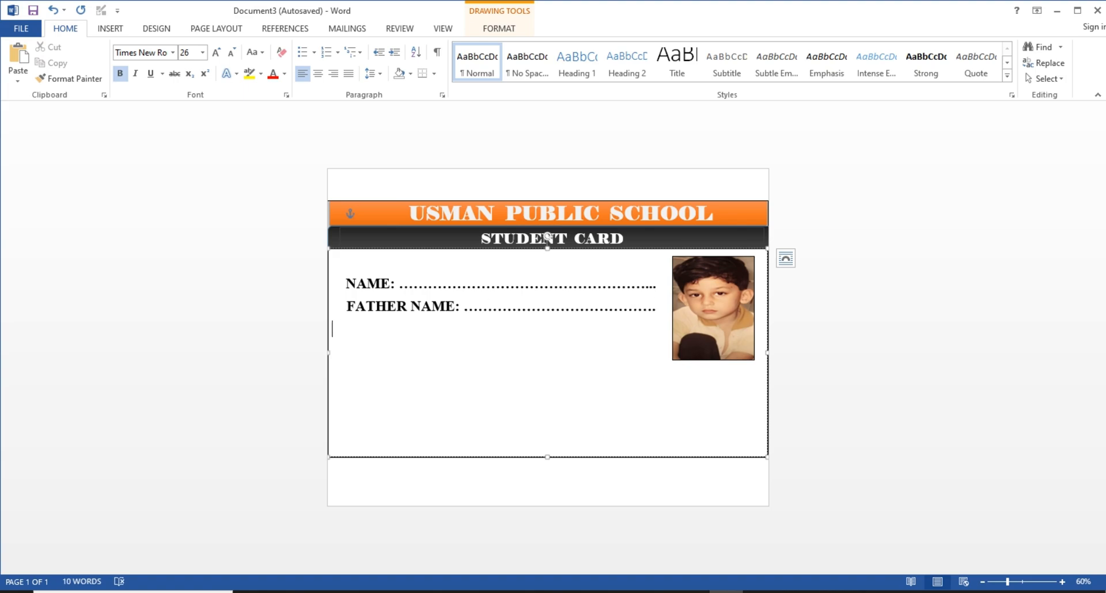
click(348, 316)
click(347, 328)
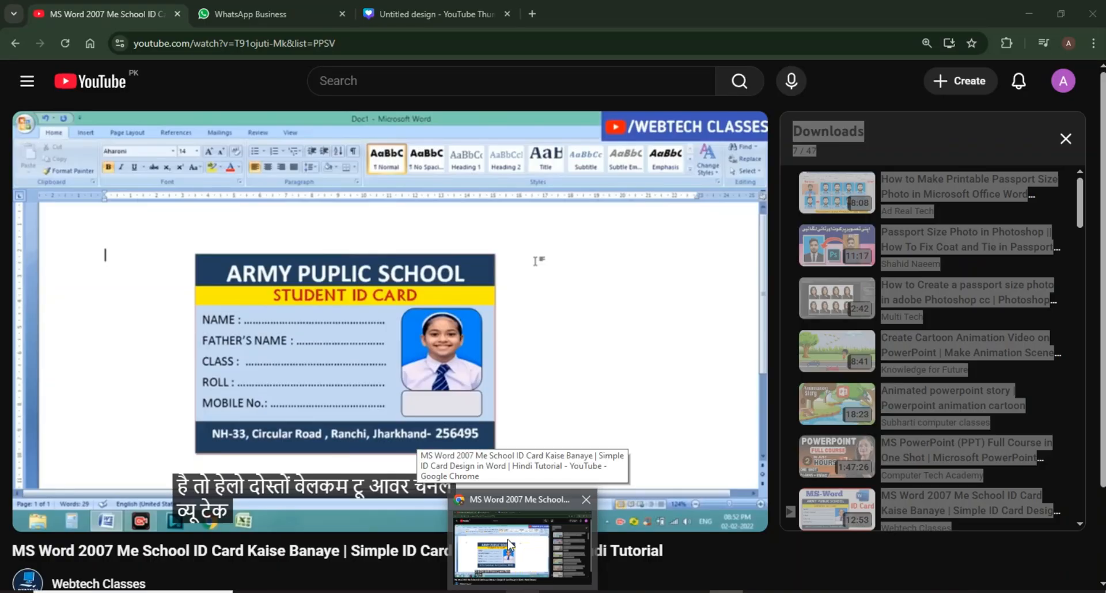
text(M)
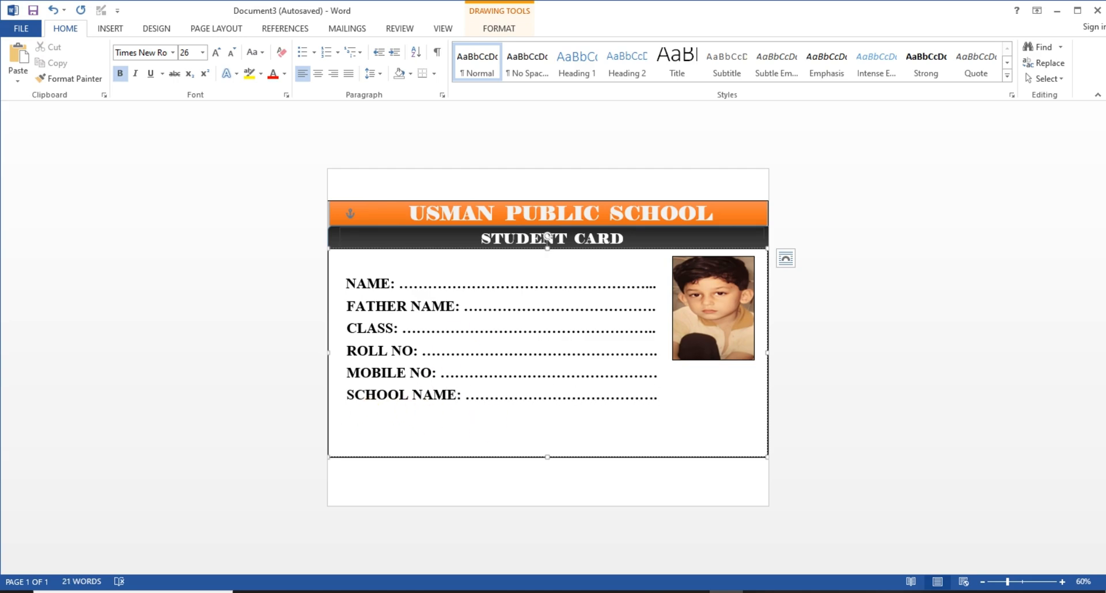
- Set the line spacing of the six label lines to 1.5
drag(347, 283, 519, 395)
click(372, 73)
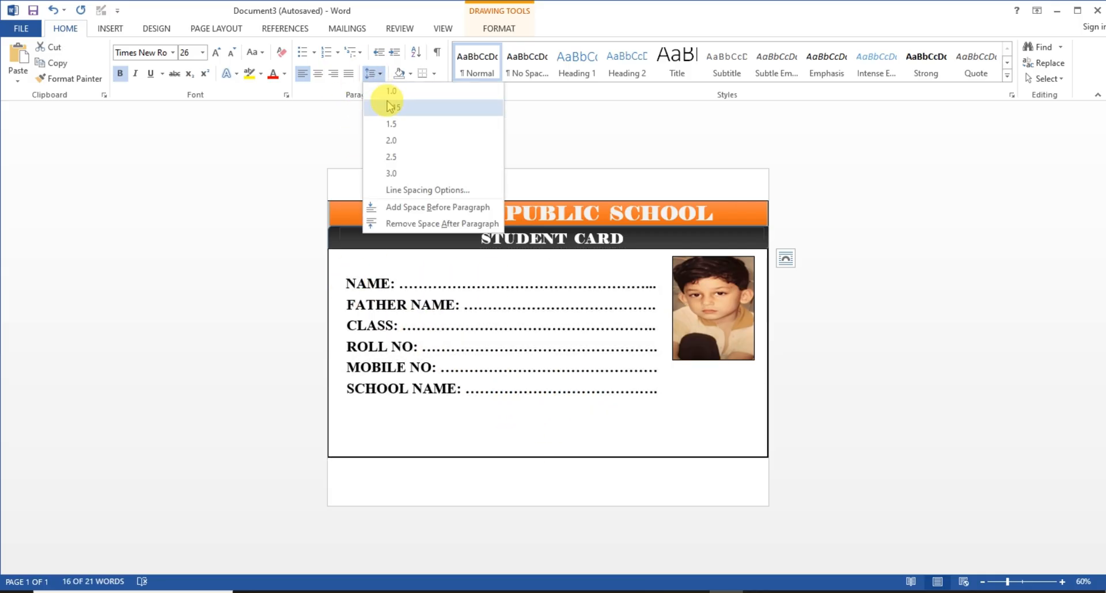
click(388, 125)
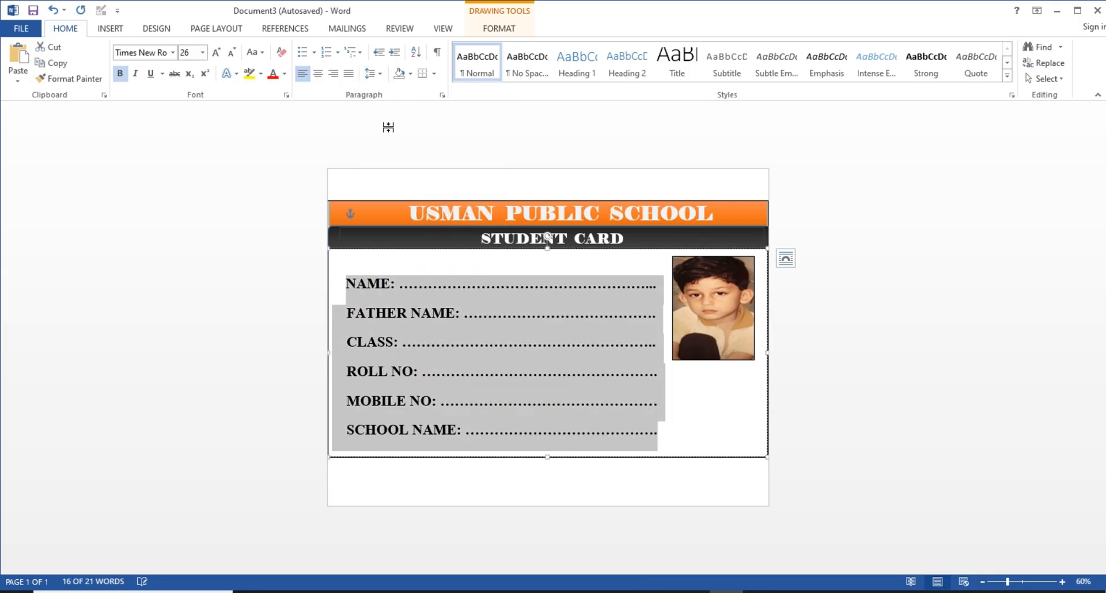
- Try italics and the left, centre, right and justified alignments on the six label lines
click(136, 74)
click(135, 75)
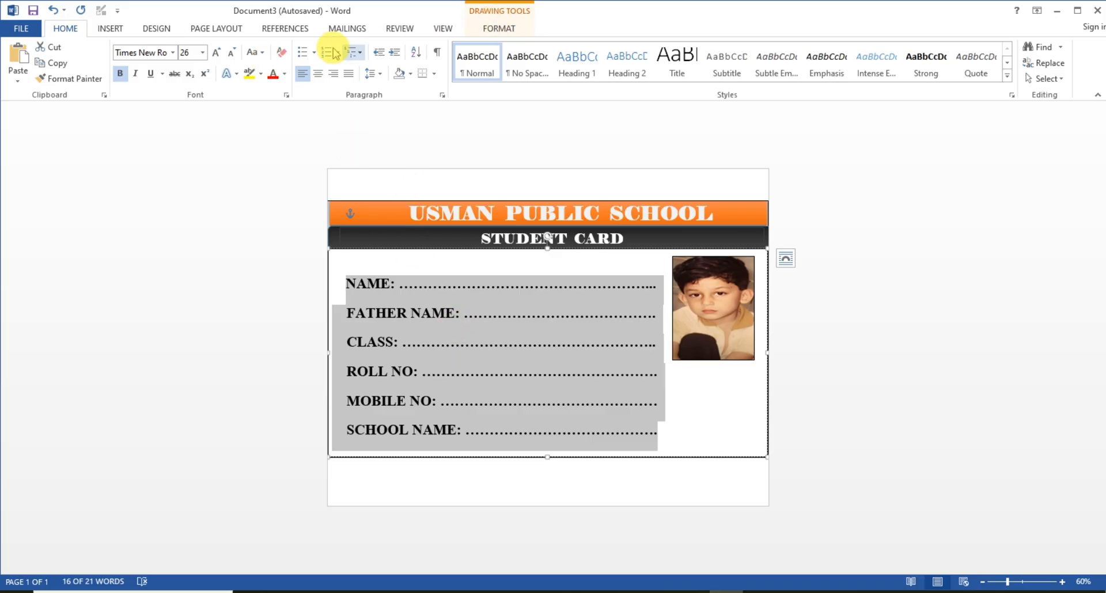
click(319, 77)
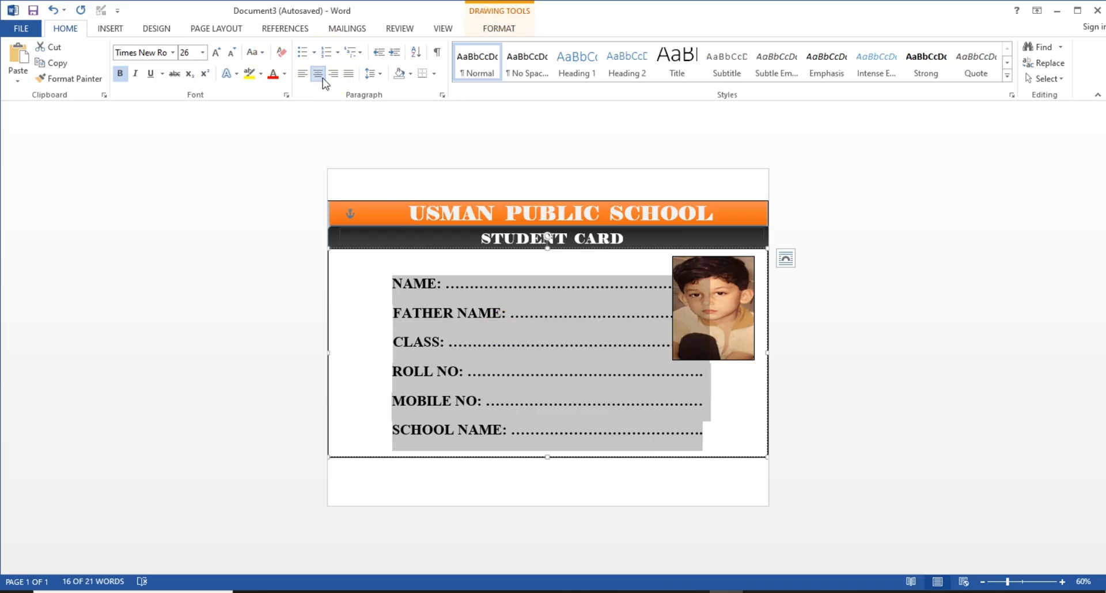
click(301, 75)
click(319, 75)
click(333, 75)
click(348, 75)
- Undo the recent alignment, italic and line spacing changes to the label lines
key(ctrl+z)
key(ctrl+z)
key(ctrl+z)
key(ctrl+z)
key(ctrl+z)
key(ctrl+z)
key(ctrl+z)
key(ctrl+z)
key(ctrl+z)
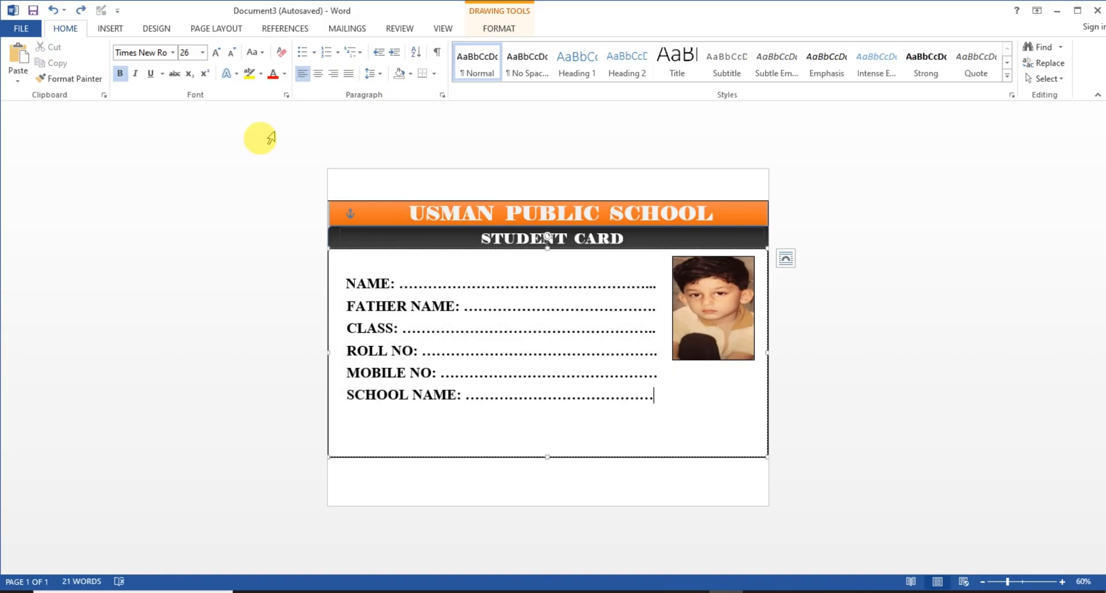
- Apply 1.5 line spacing to the six label lines and add a closing dot to the SCHOOL NAME line
drag(347, 282, 523, 408)
click(372, 73)
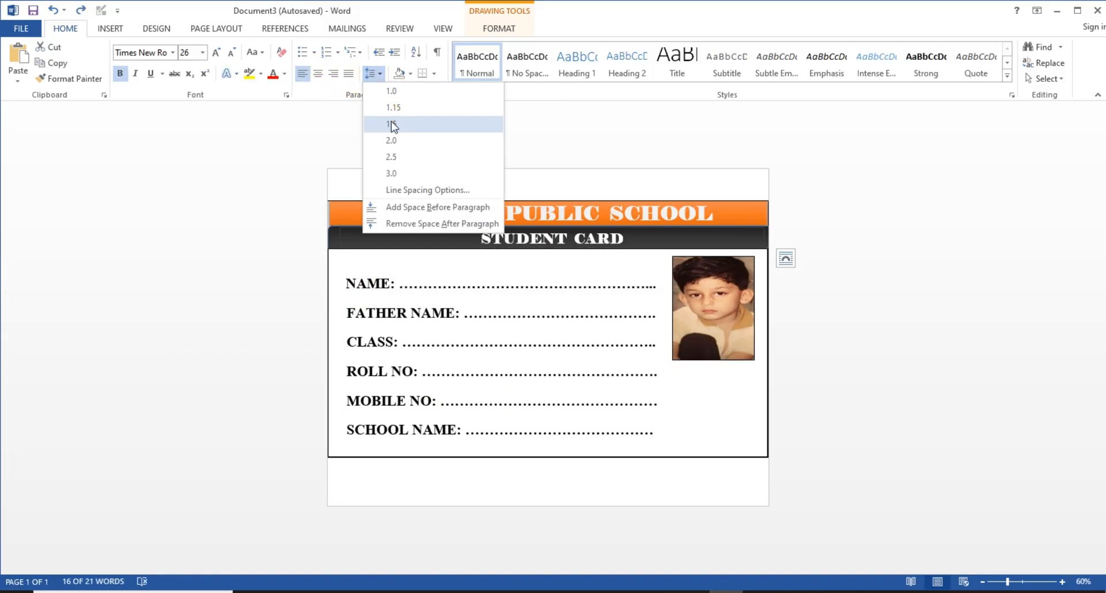
click(391, 125)
click(407, 254)
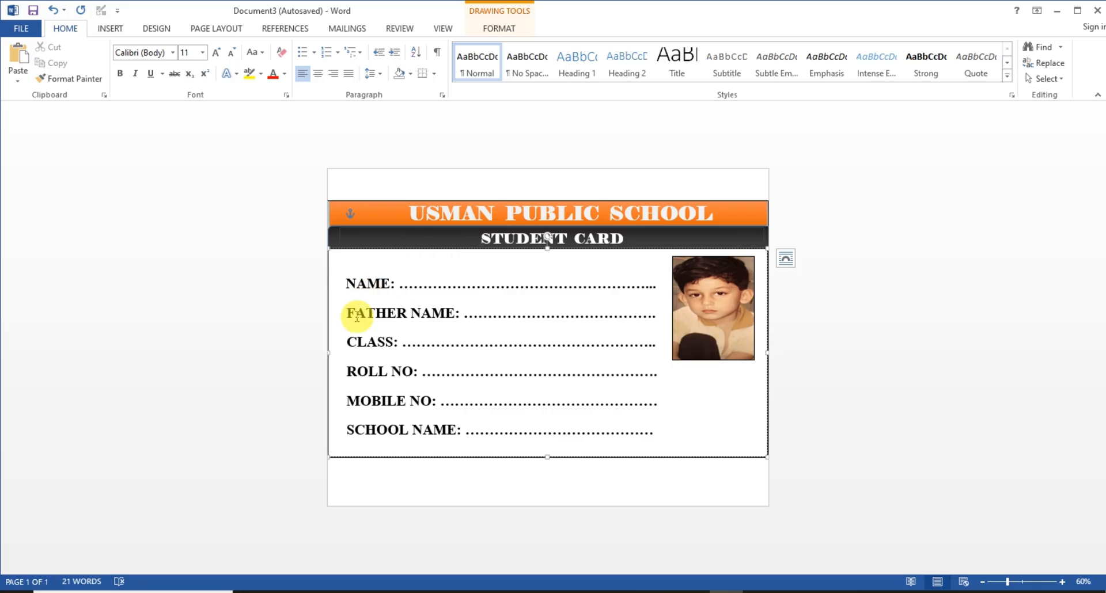
click(655, 431)
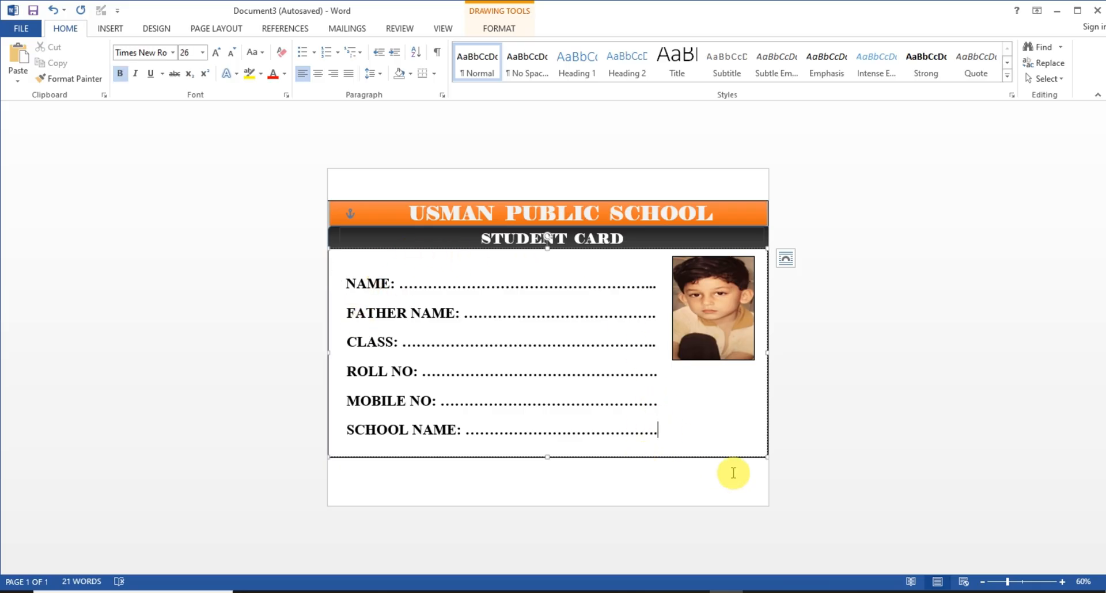
- Shrink the boy's photo and move it closer to the card's upper-right corner, clear of the dotted lines
click(701, 360)
click(732, 363)
click(706, 356)
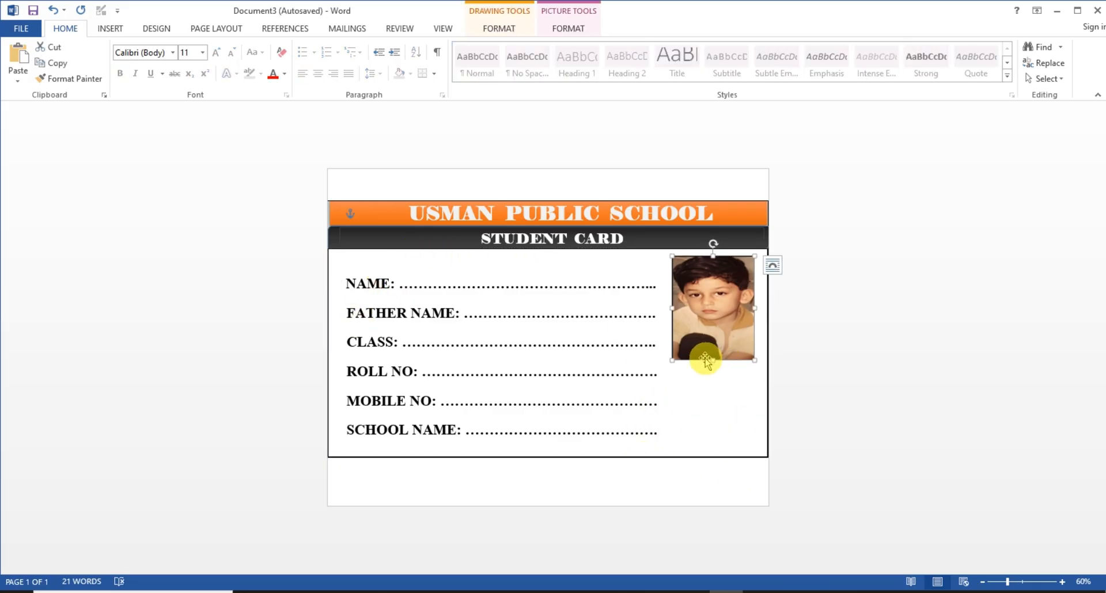
mouse_move(672, 360)
mouse_down()
mouse_move(681, 329)
mouse_move(688, 341)
mouse_move(722, 307)
mouse_up()
- Fill the details box below the header bars with light grey
click(722, 369)
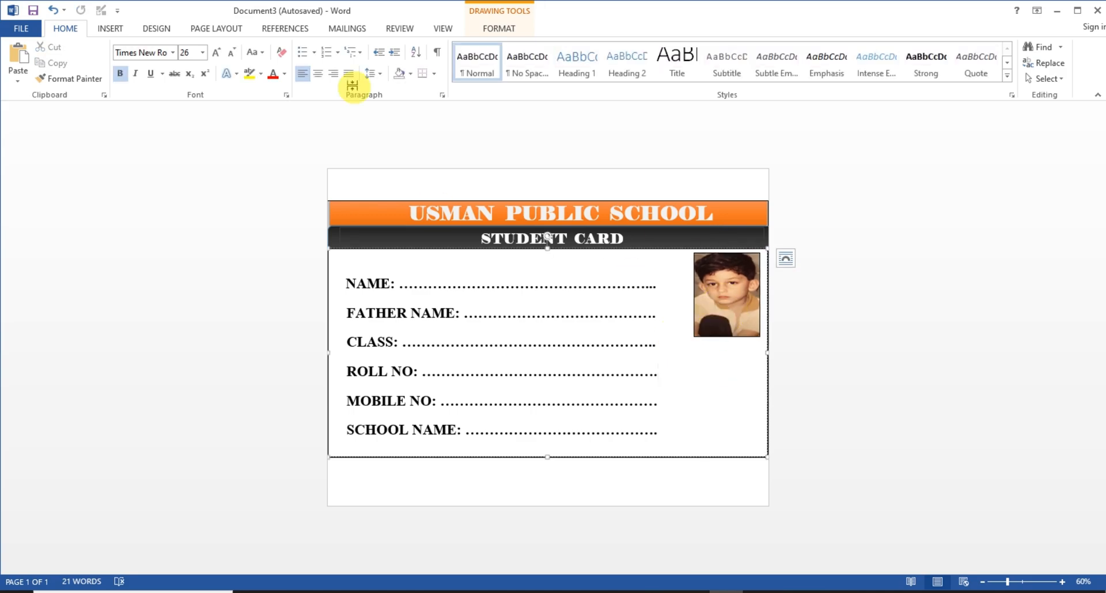
click(486, 27)
click(731, 406)
click(342, 47)
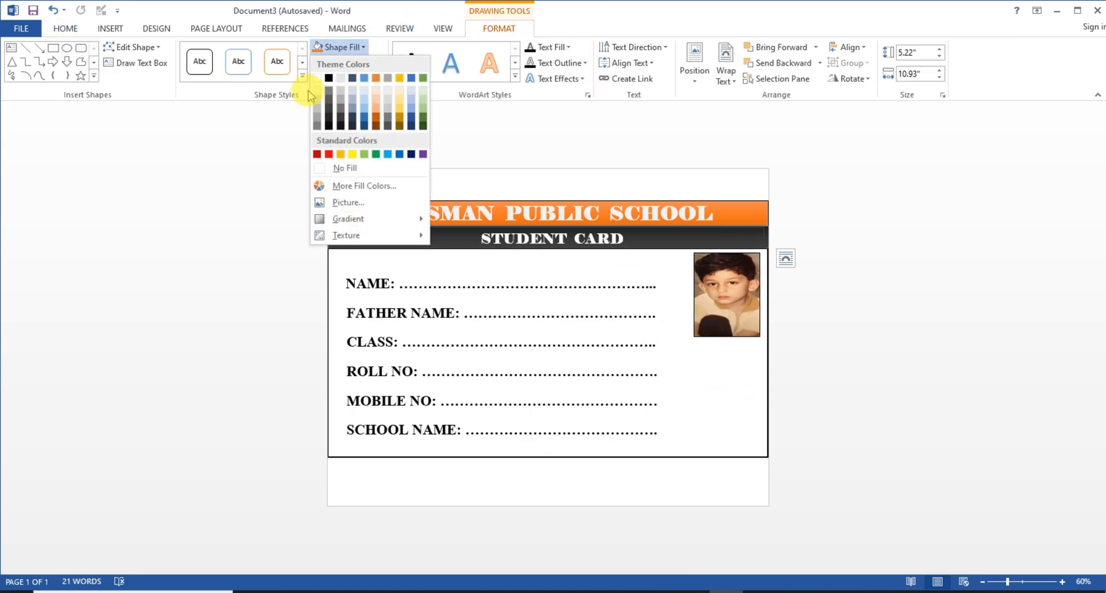
click(318, 92)
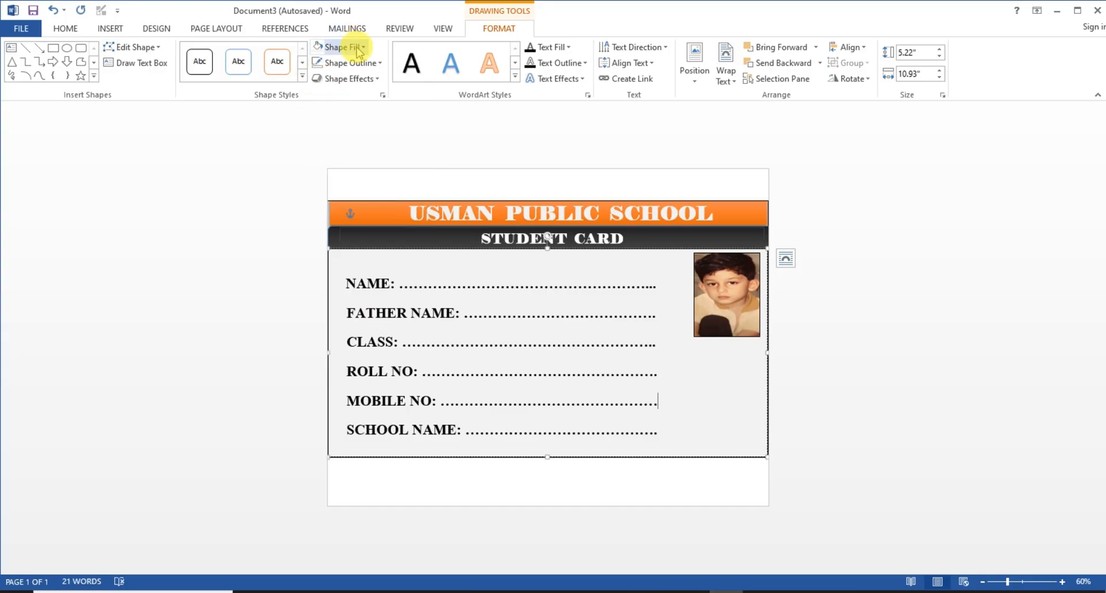
- Try a from-centre gradient on the details box, and settle on a corner gradient that darkens towards the upper right
click(344, 47)
mouse_move(348, 219)
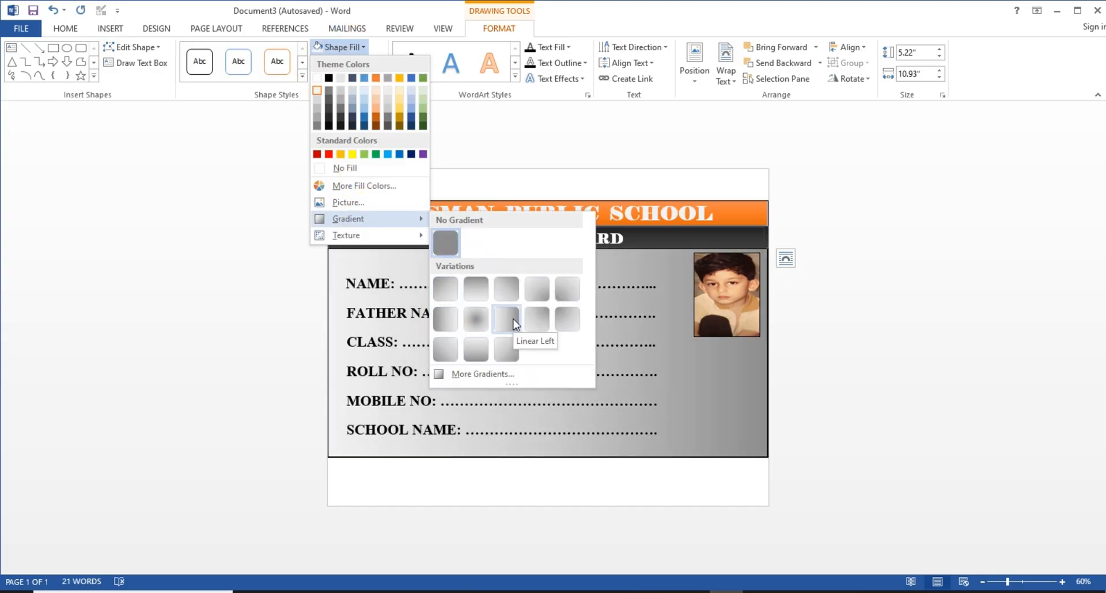
click(476, 321)
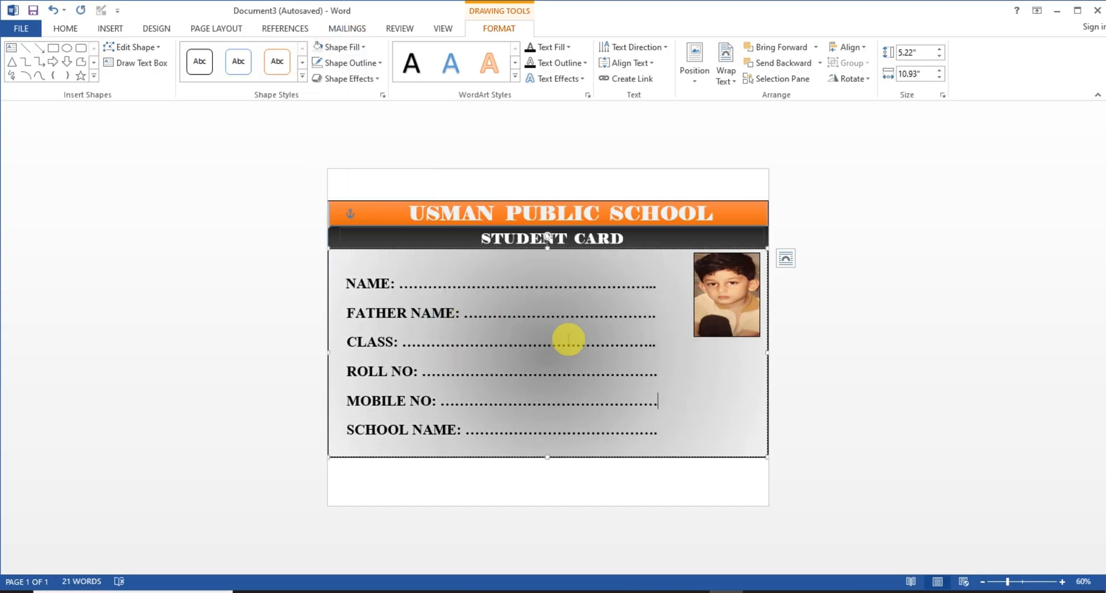
click(345, 46)
mouse_move(348, 219)
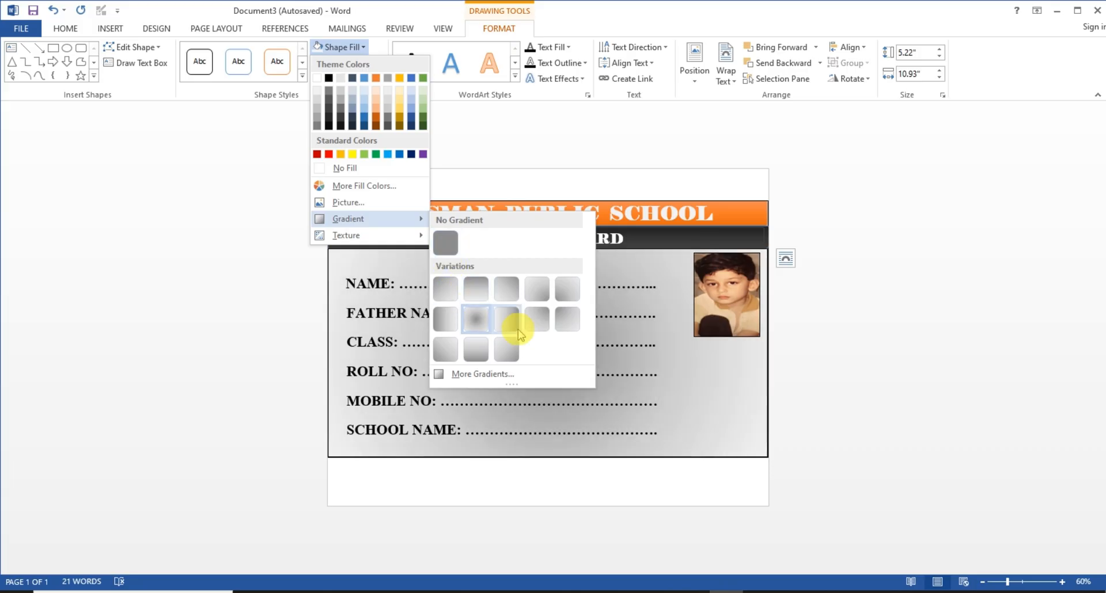
click(541, 324)
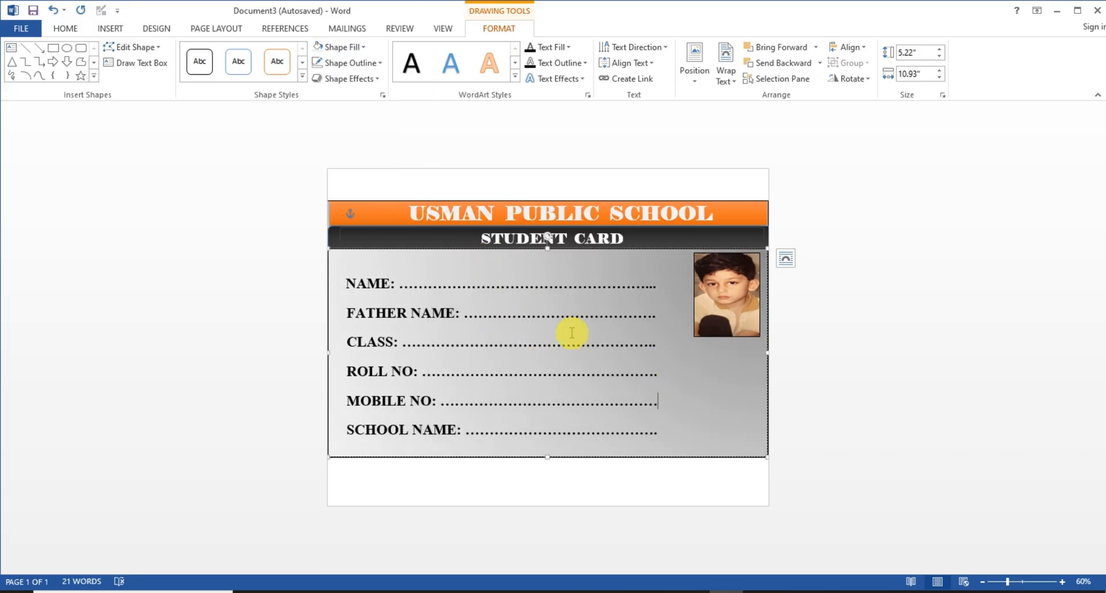
- Nudge the boy's photo slightly down and inward, and widen the dark STUDENT CARD bar to about 11.28 inches
drag(721, 299, 718, 303)
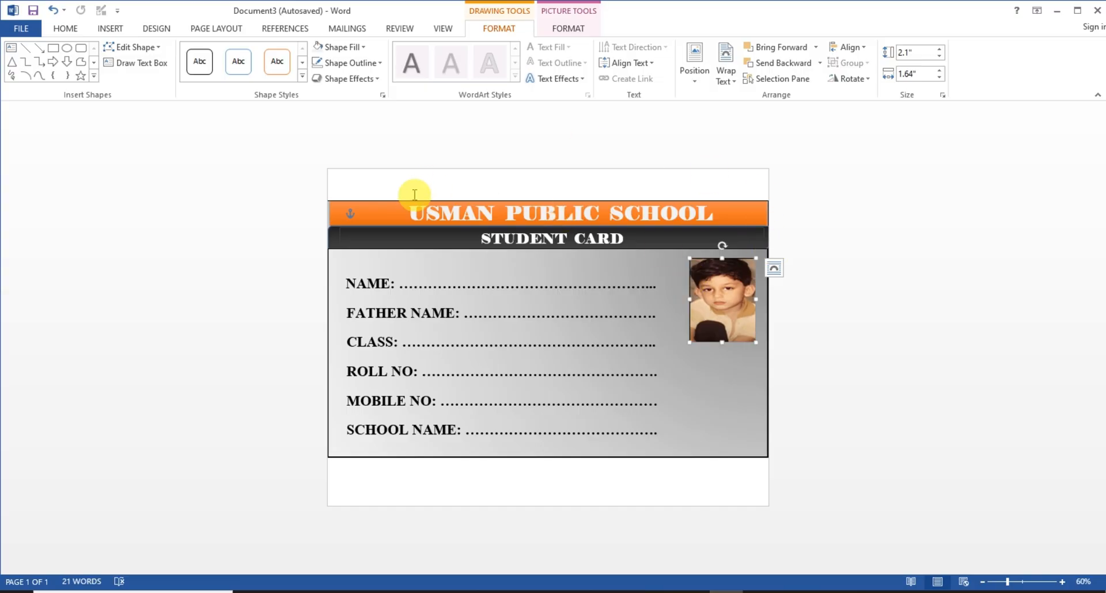
click(320, 215)
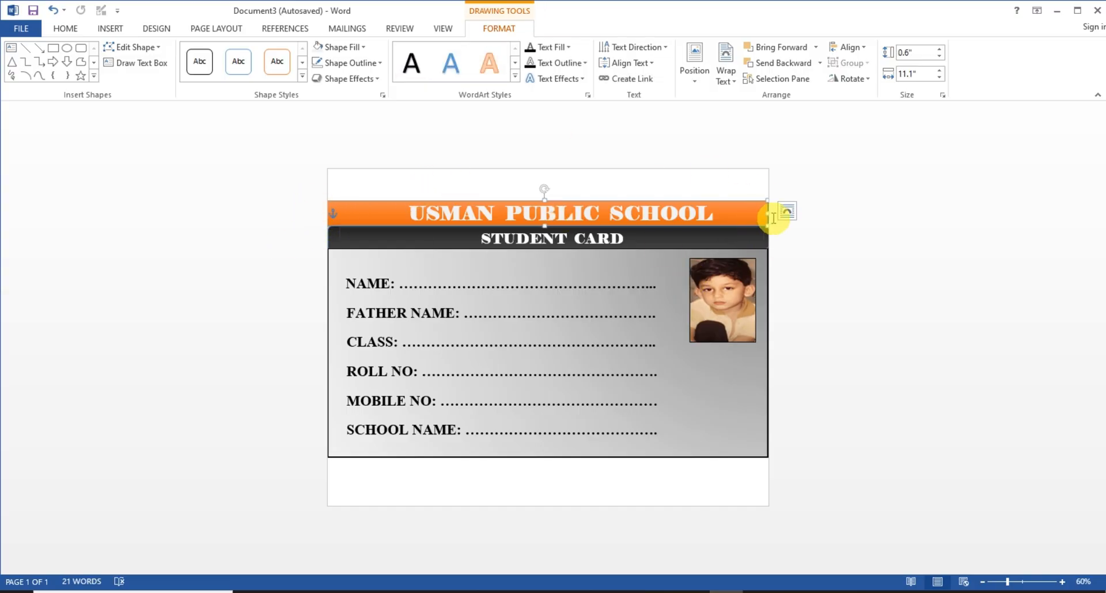
click(773, 212)
click(335, 242)
click(333, 240)
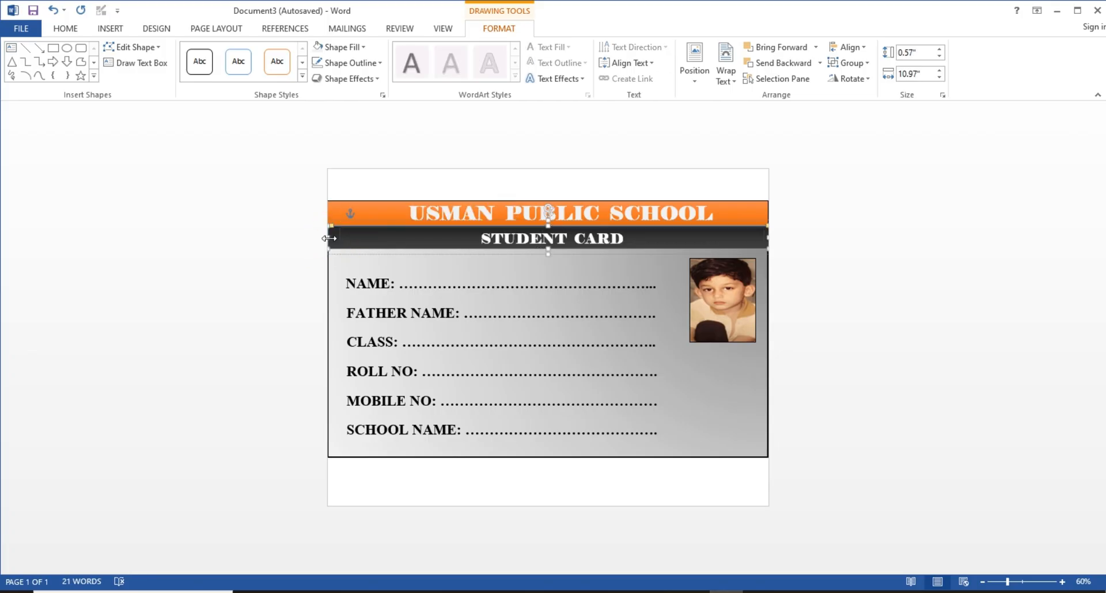
scroll(329, 237, up, 1)
drag(294, 226, 311, 229)
- Tighten the line spacing of the six label lines to free space at the bottom of the details box
drag(315, 277, 493, 452)
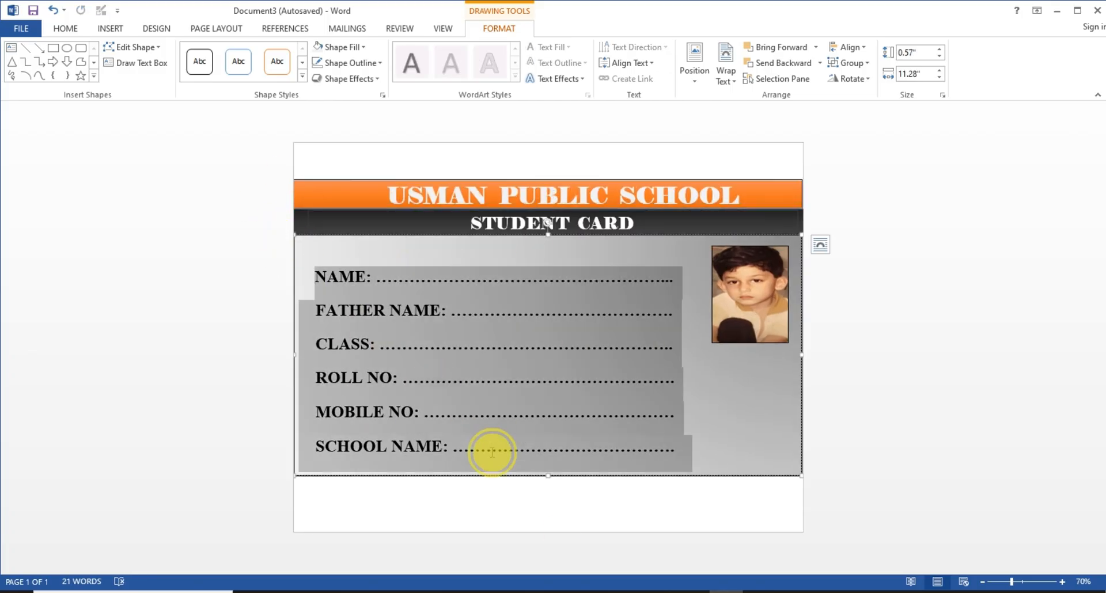
click(65, 28)
click(371, 73)
click(394, 108)
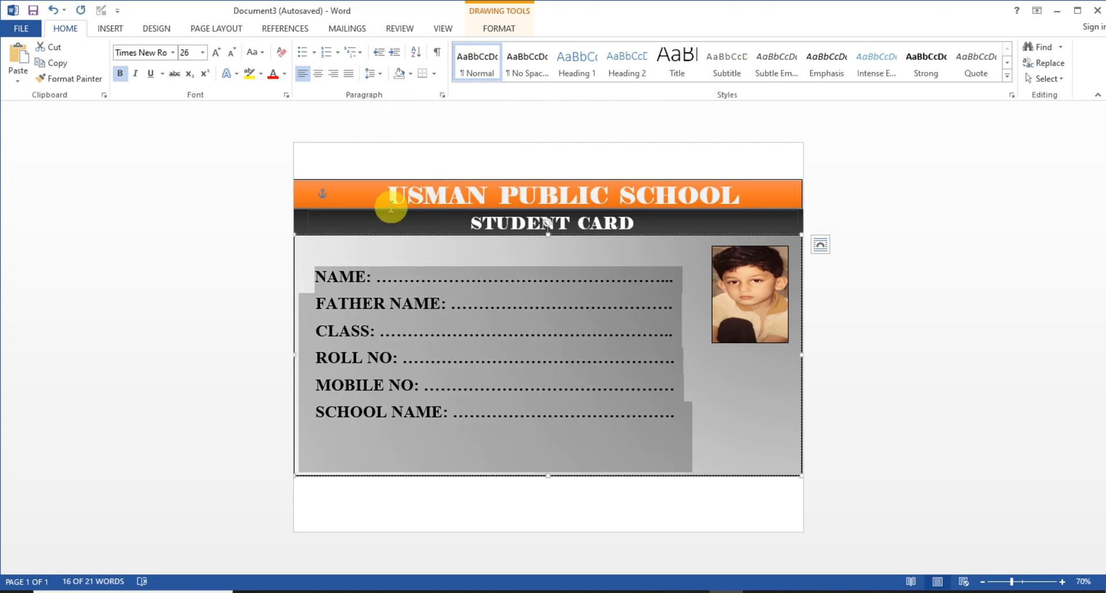
- Try pasting a copy of the orange header bar below the SCHOOL NAME line and resizing it
click(321, 193)
click(310, 204)
click(303, 184)
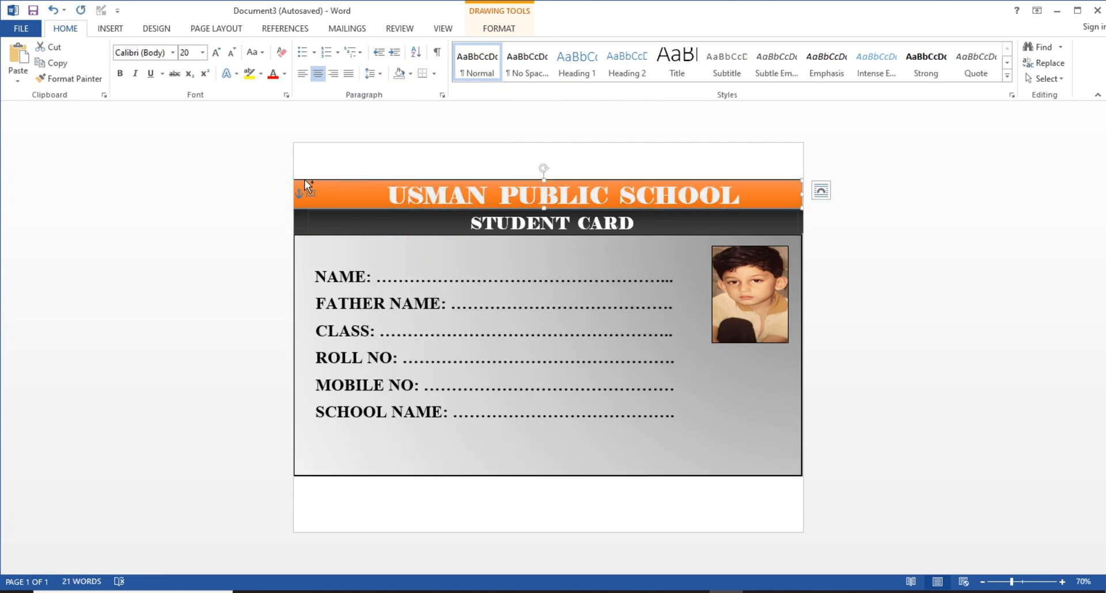
click(416, 439)
mouse_move(459, 422)
mouse_down()
mouse_move(600, 448)
mouse_move(688, 412)
mouse_up()
key(ctrl+v)
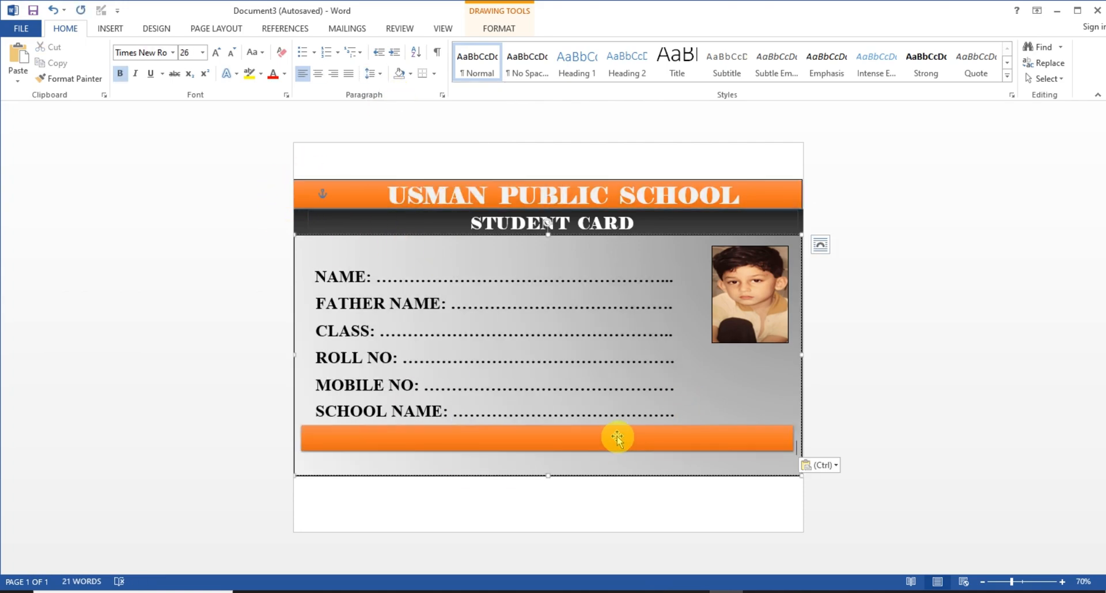
click(611, 440)
drag(547, 454, 546, 466)
mouse_move(549, 449)
mouse_down()
mouse_move(543, 428)
mouse_move(528, 431)
mouse_up()
key(ctrl+z)
key(ctrl+z)
- Draw a rectangle about 0.99 by 10.97 inches across the card's bottom, below the SCHOOL NAME line
click(510, 30)
click(53, 47)
mouse_move(302, 444)
mouse_down()
mouse_move(408, 477)
mouse_move(801, 500)
mouse_up()
mouse_move(691, 469)
mouse_down()
mouse_move(686, 432)
mouse_move(572, 453)
mouse_up()
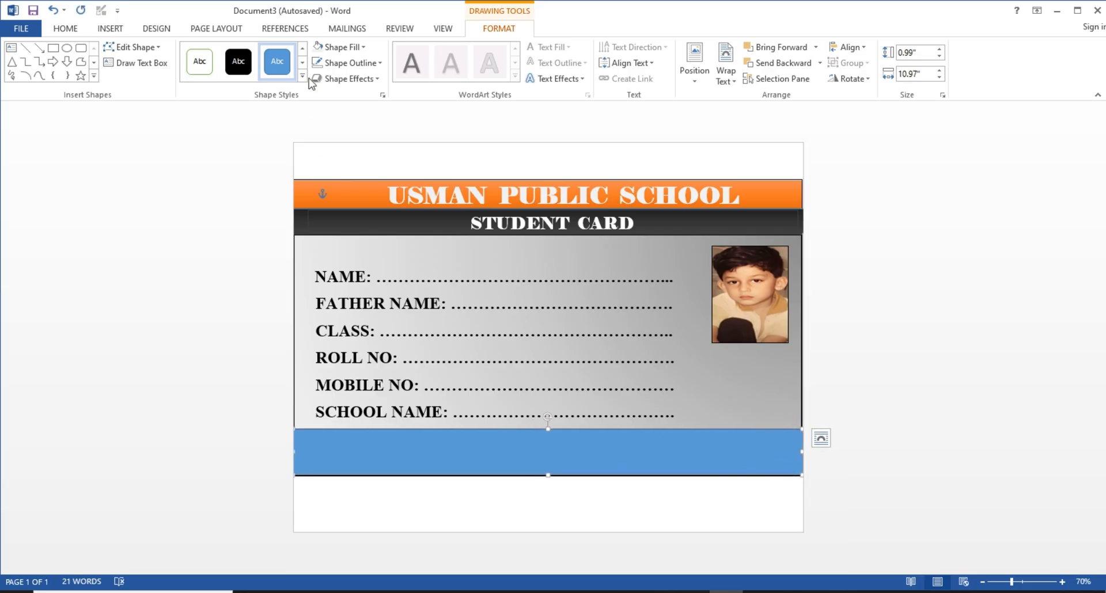
- Give the footer rectangle the shaded orange shape style that matches the USMAN PUBLIC SCHOOL bar
click(343, 46)
click(376, 101)
click(302, 76)
click(272, 249)
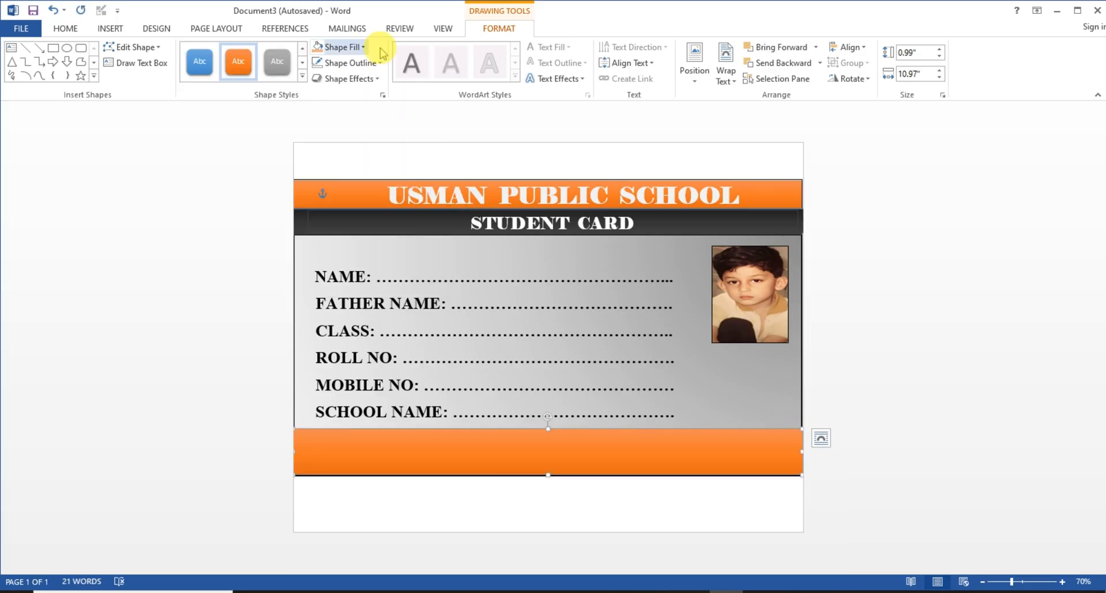
click(363, 47)
click(220, 148)
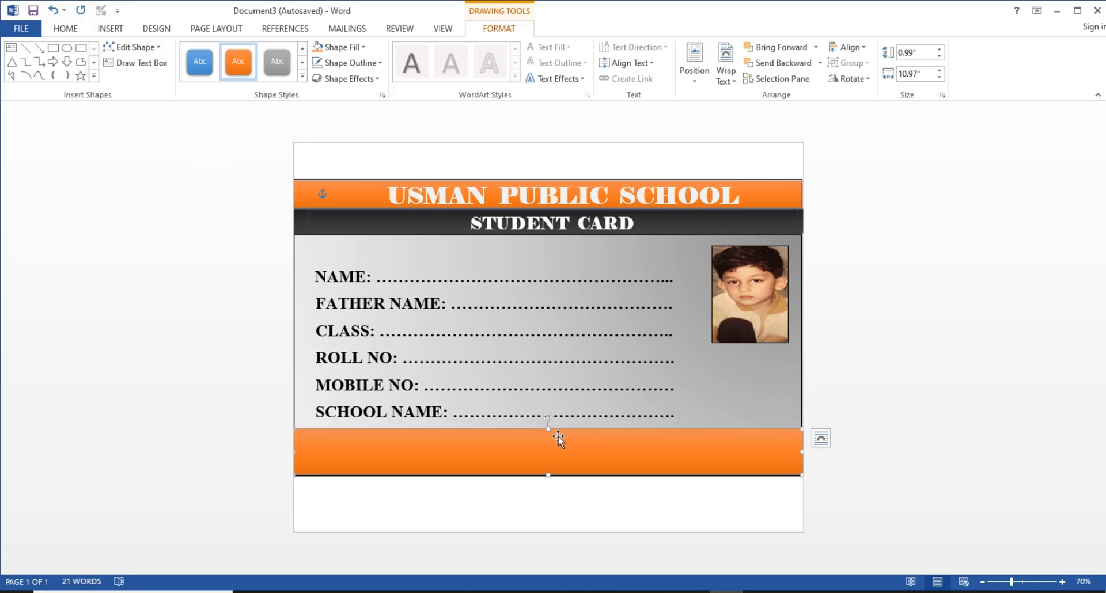
- Adjust the orange footer bar's ends to the card's side edges, about 11 inches wide
drag(301, 451, 346, 443)
drag(294, 449, 311, 448)
drag(326, 449, 303, 451)
drag(780, 450, 801, 450)
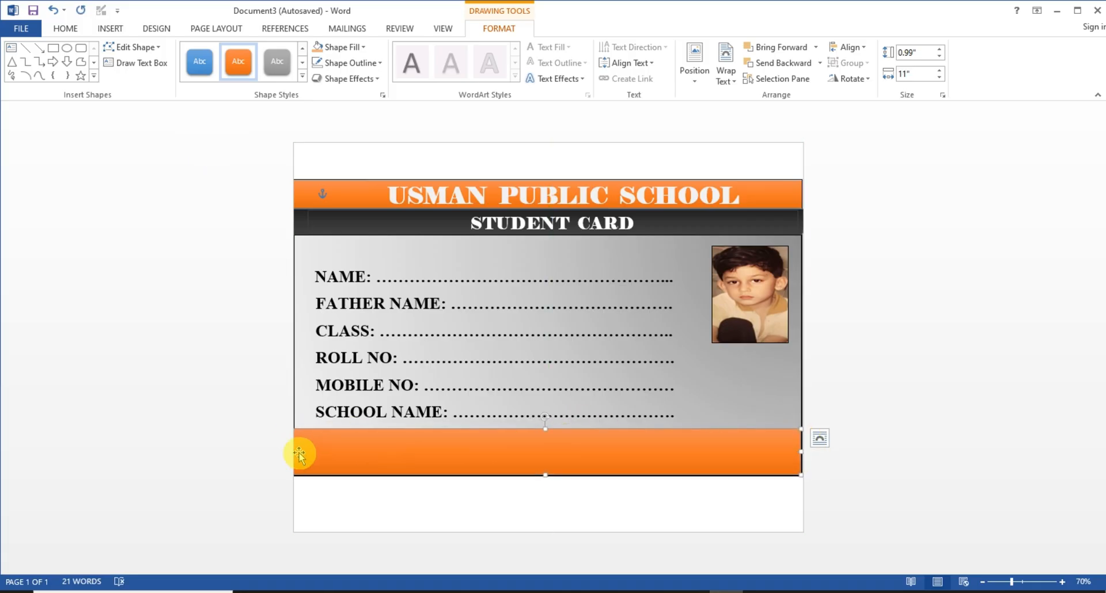
drag(299, 453, 338, 453)
- Add an unfilled text box about 0.49 by 9.18 inches on the orange footer bar, reading KARACHI TOWN
mouse_move(328, 451)
mouse_down()
mouse_move(338, 450)
mouse_move(291, 449)
mouse_move(593, 492)
mouse_move(755, 462)
mouse_up()
click(547, 364)
click(111, 67)
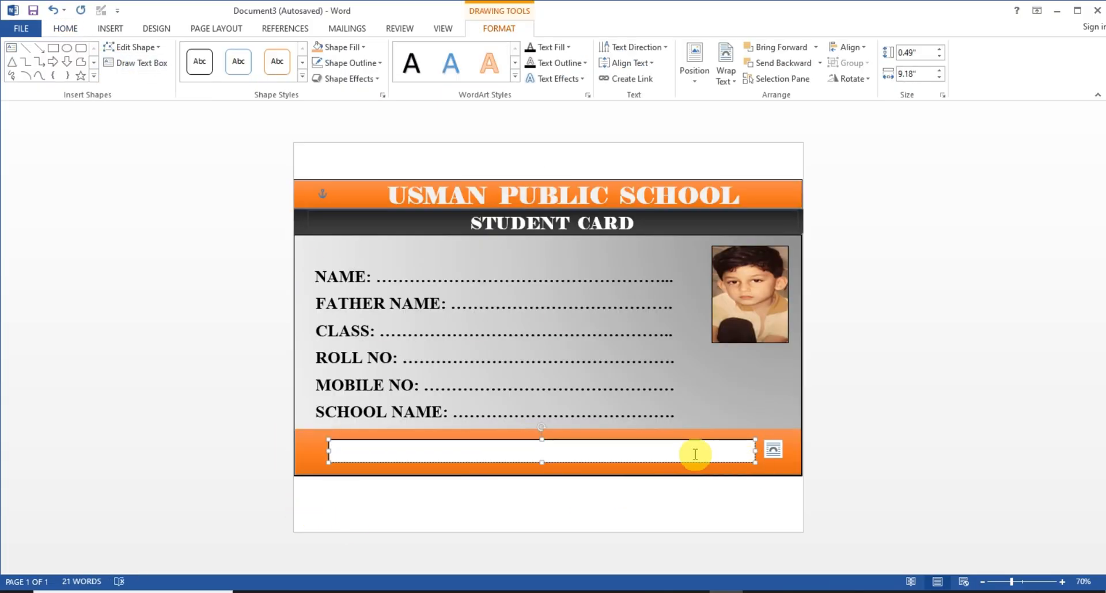
click(362, 48)
click(334, 235)
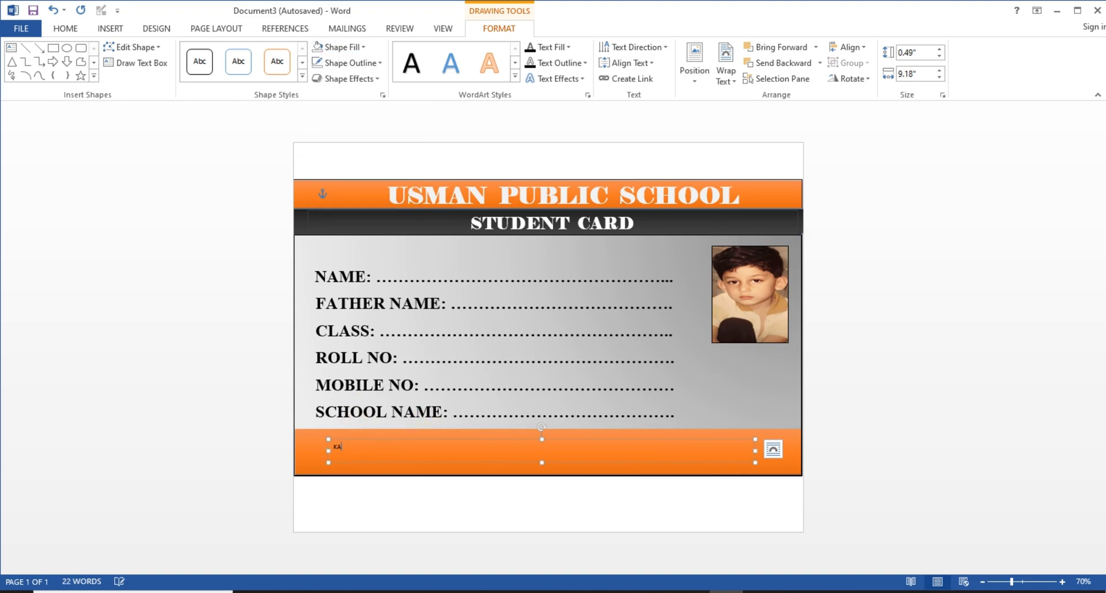
- Enlarge the KARACHI TOWN text to size 72, expand its text box and position it over the footer bar
drag(381, 446, 333, 447)
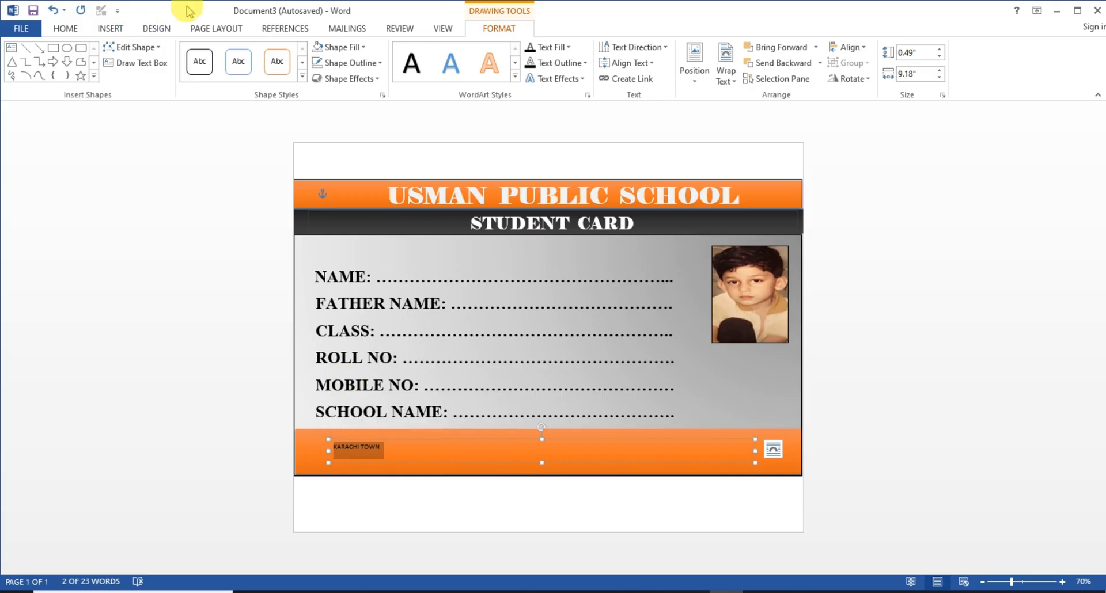
click(65, 28)
click(216, 52)
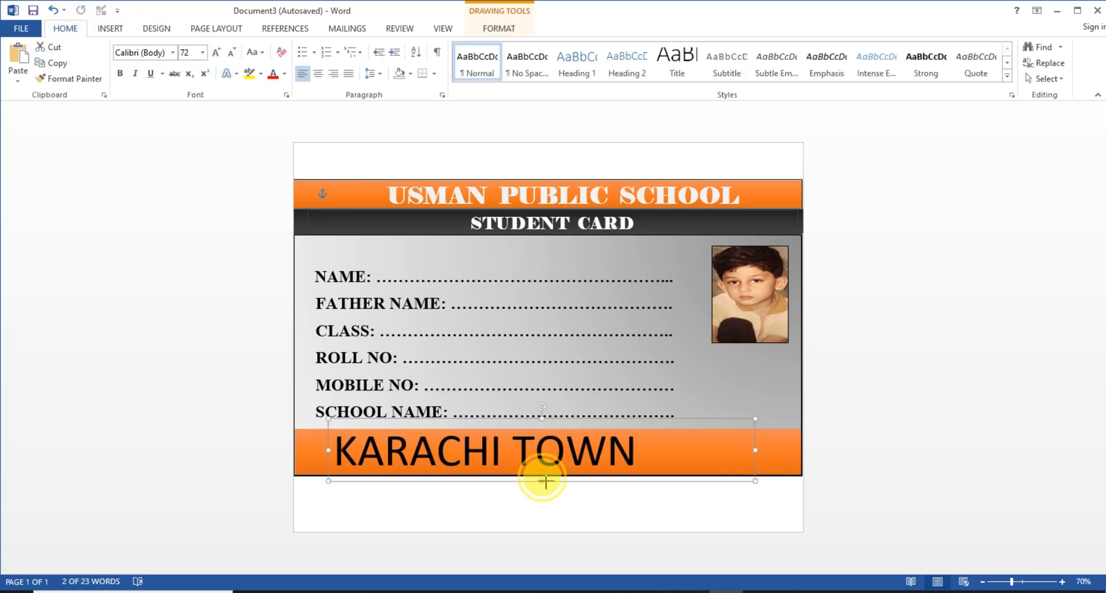
click(562, 455)
click(741, 420)
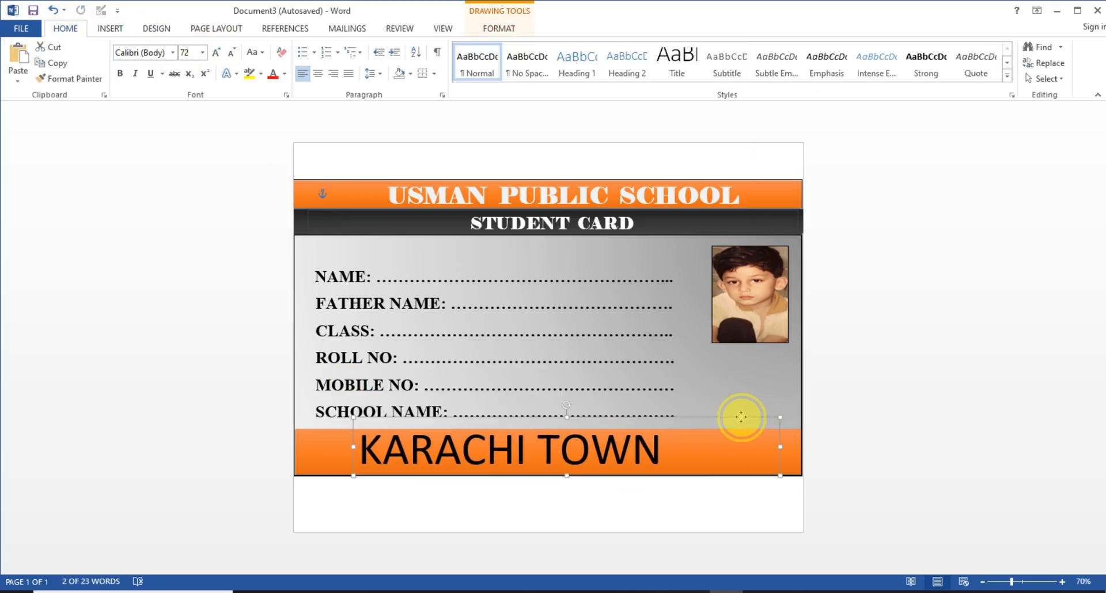
- Set the word KARACHI in the Elephant font, matching the USMAN PUBLIC SCHOOL heading
click(172, 53)
scroll(162, 259, down, 20)
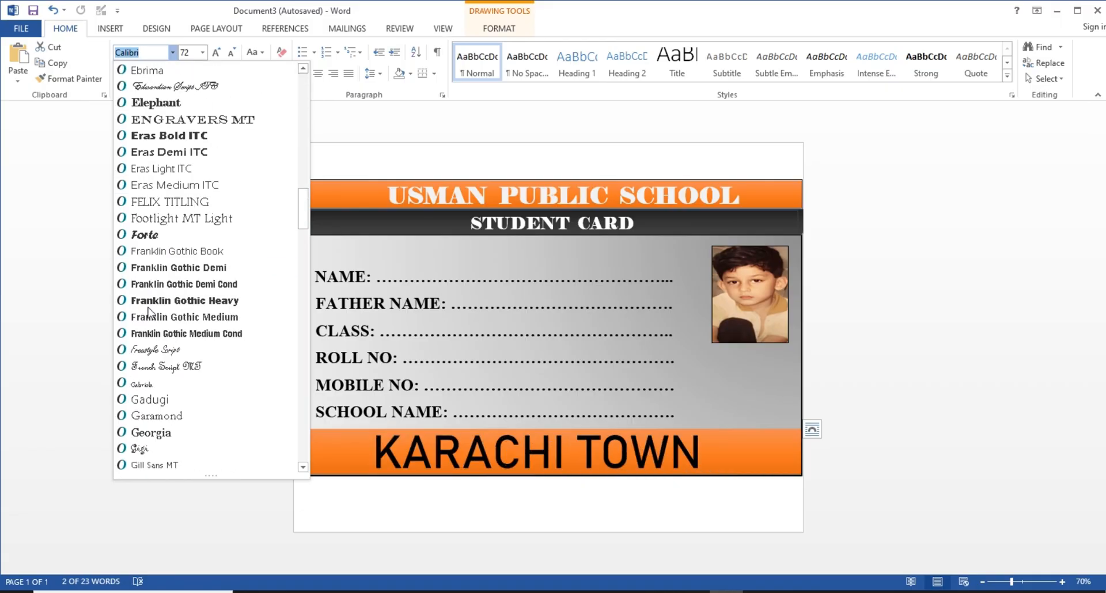
scroll(149, 311, up, 8)
scroll(149, 311, up, 10)
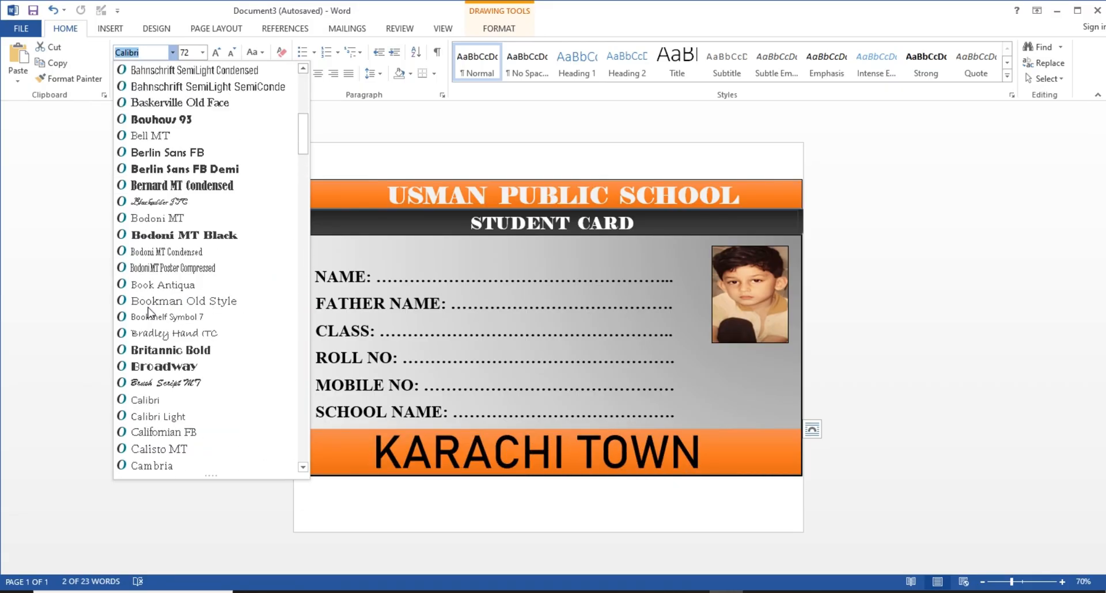
scroll(149, 311, down, 20)
scroll(149, 311, up, 10)
scroll(149, 311, up, 3)
click(404, 195)
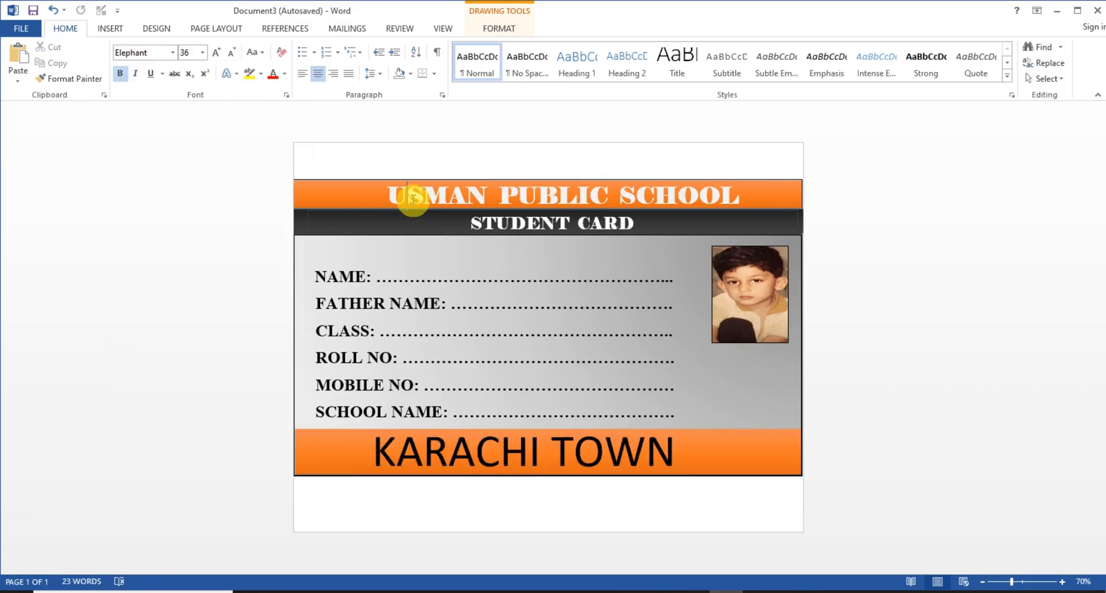
click(459, 470)
click(172, 52)
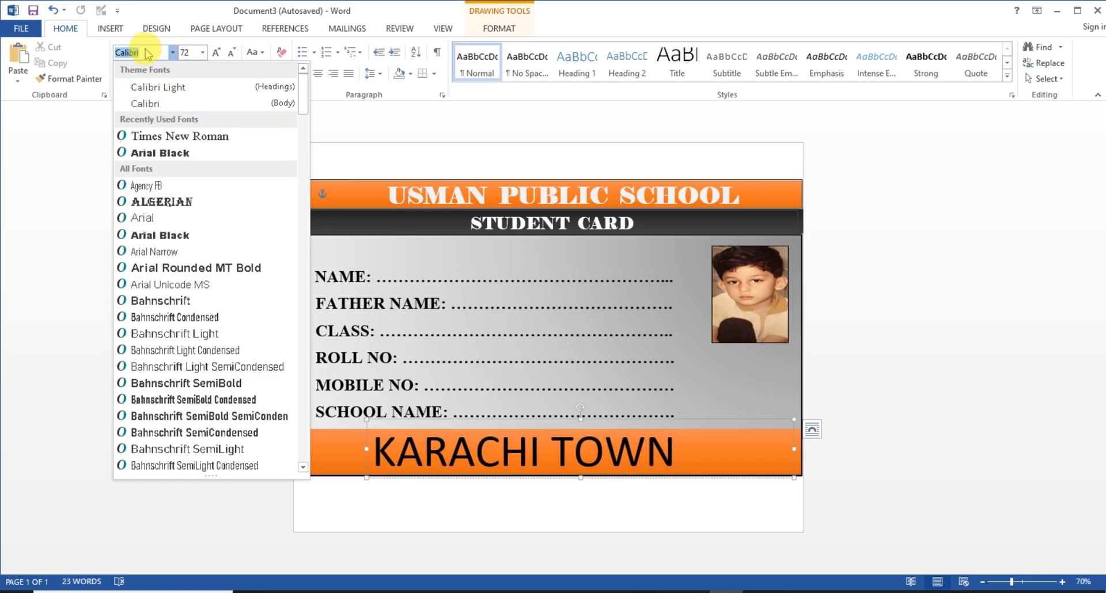
text(Elephant)
click(156, 461)
- Apply the Elephant font to the word TOWN in the footer as well
drag(644, 453, 768, 455)
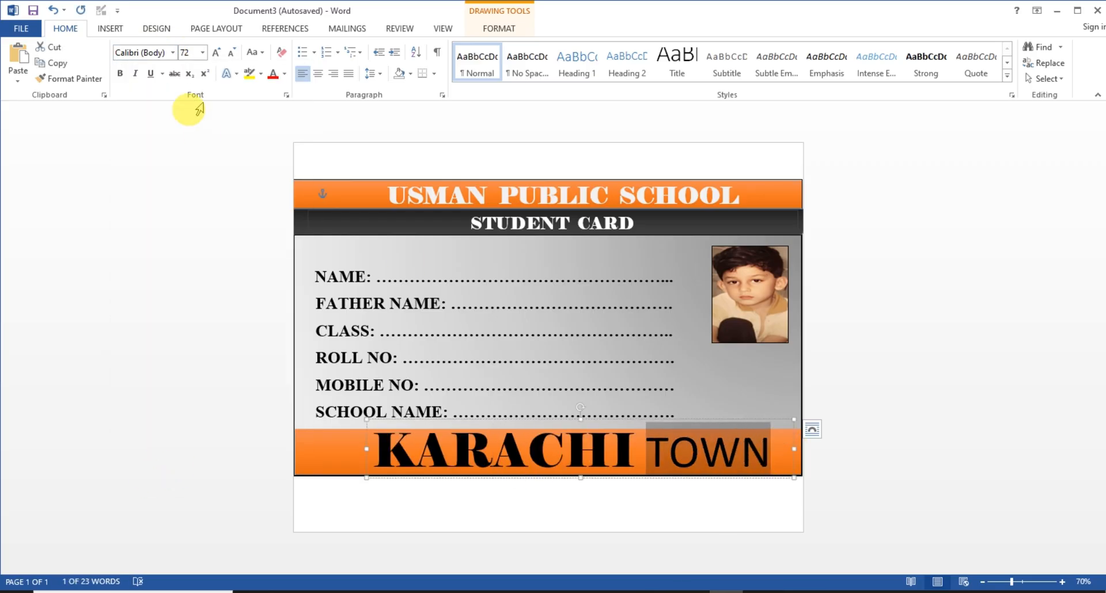
click(173, 52)
click(172, 137)
key(ctrl+z)
click(173, 52)
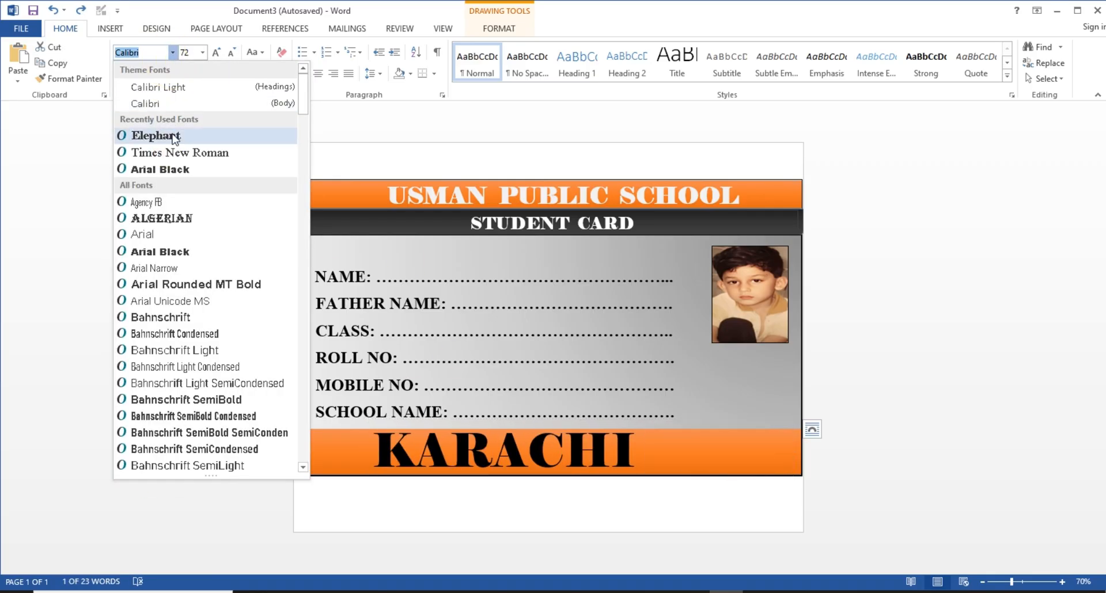
click(168, 138)
- Stretch the footer text box to the card's width, reduce the text to size 48 and move it towards the bar's middle
drag(367, 420, 294, 397)
drag(544, 396, 541, 423)
drag(794, 423, 802, 417)
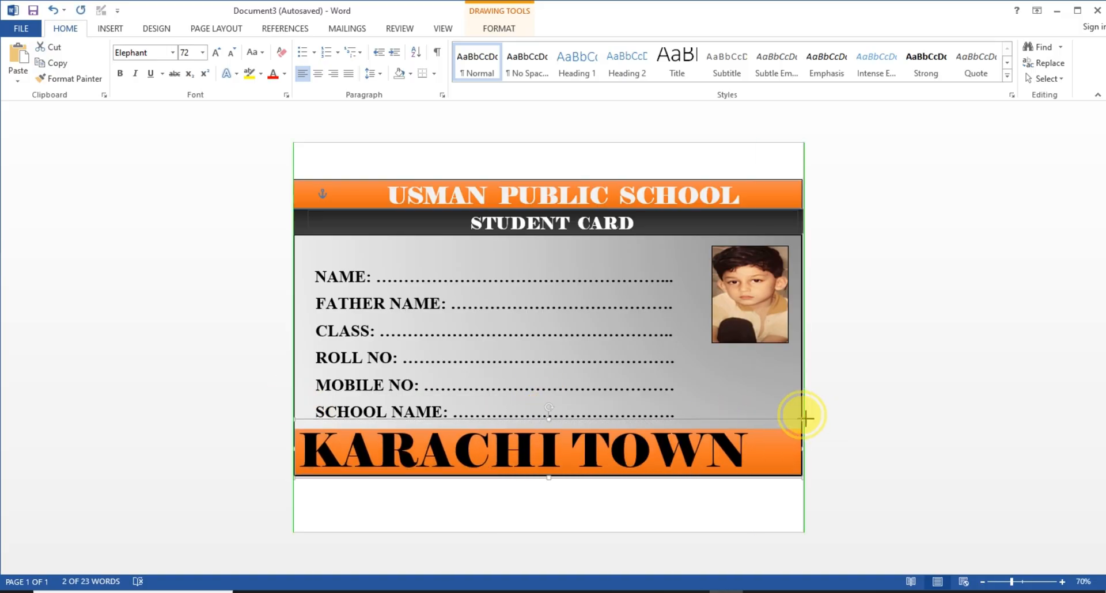
click(231, 53)
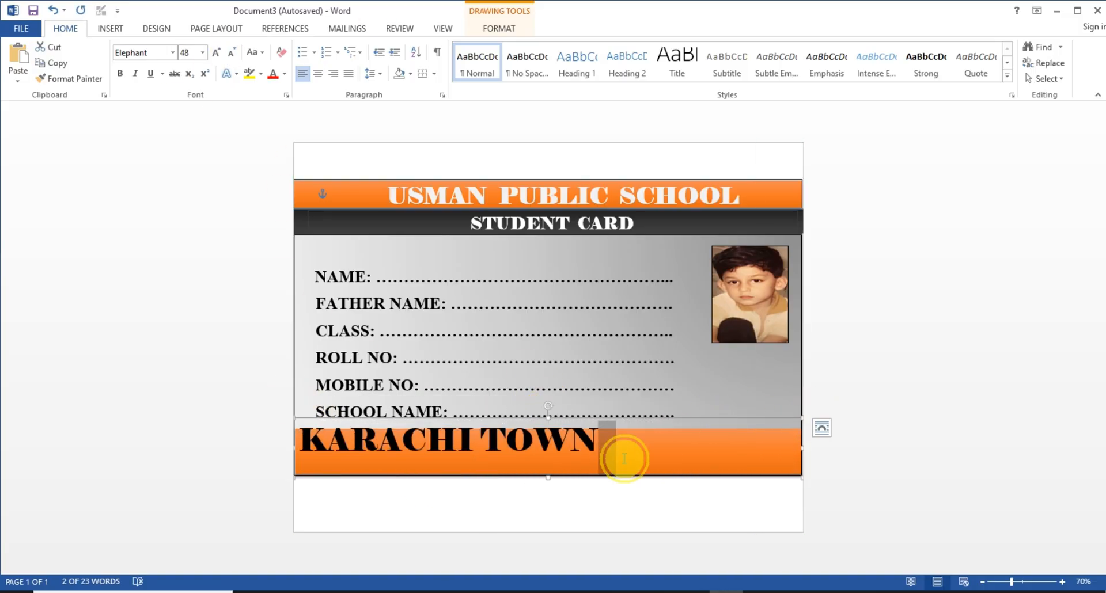
drag(719, 425, 800, 440)
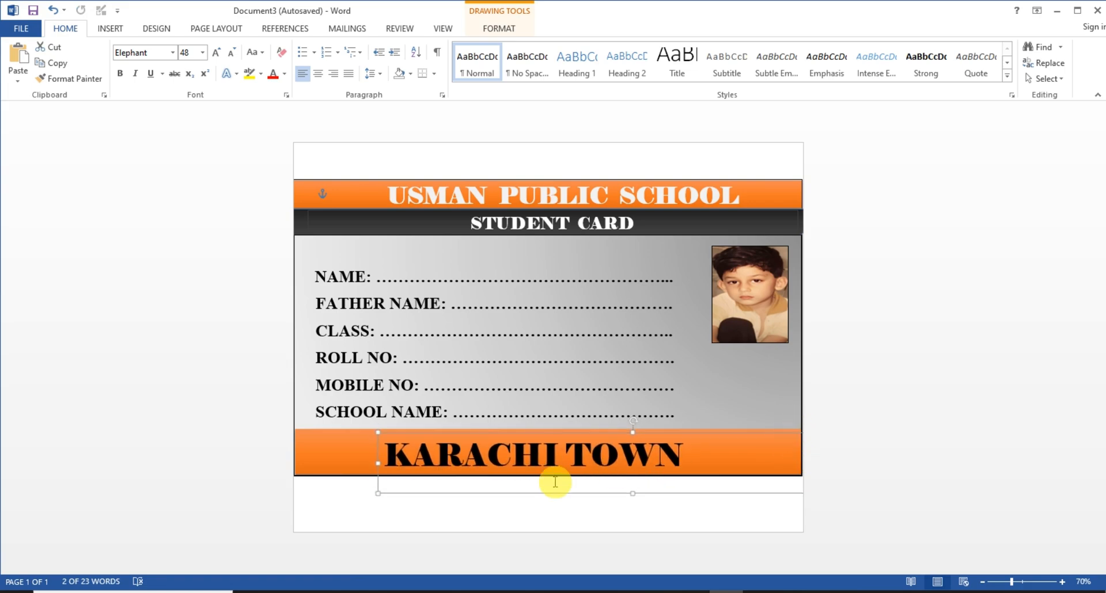
- Rewrite the footer text in title case as "Karachi Town" and shift its box to centre it on the orange bar
click(553, 457)
key(BackSpace)
key(BackSpace)
key(BackSpace)
key(BackSpace)
key(BackSpace)
key(BackSpace)
key(BackSpace)
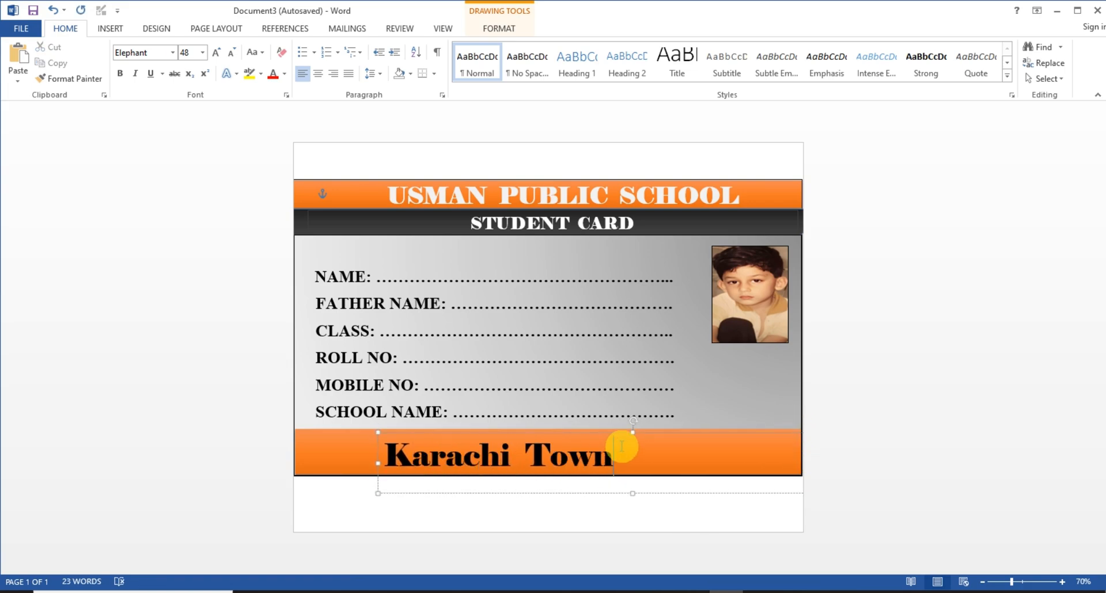
drag(612, 432, 646, 429)
- Delete the blank line above NAME to raise the label lines, and retype the middle letters of Karachi in the footer
click(742, 362)
click(343, 273)
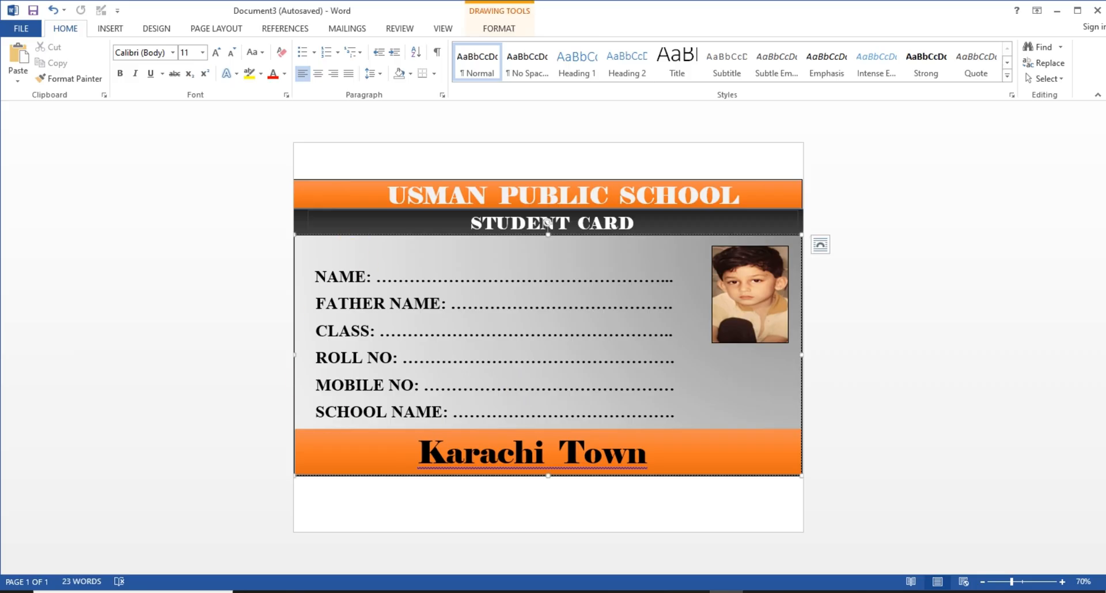
click(239, 339)
click(370, 496)
click(521, 463)
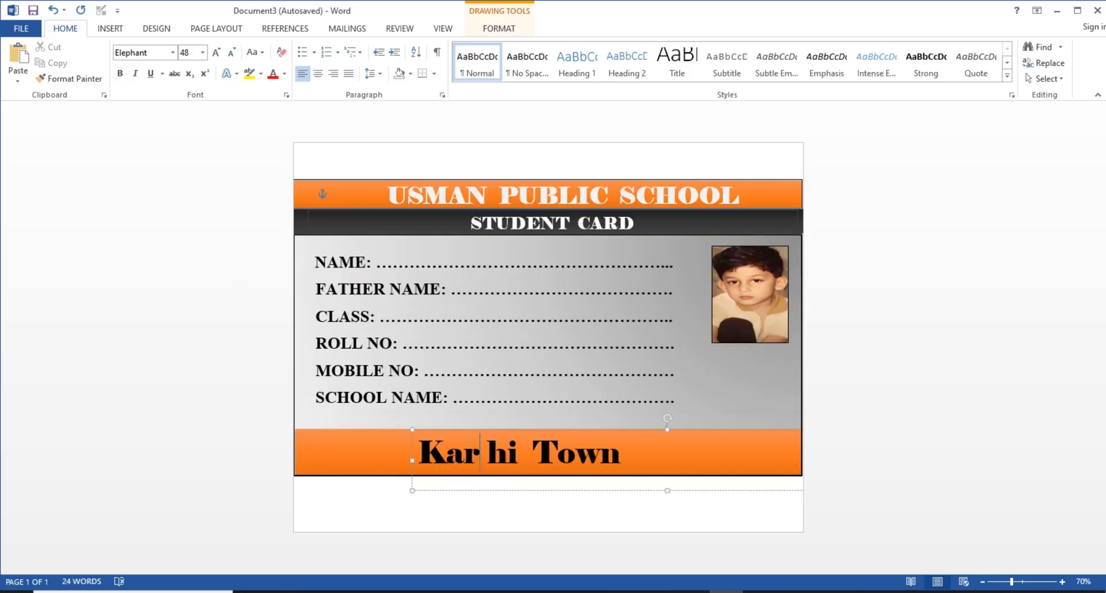
- Select the boy's photo on the card
click(754, 308)
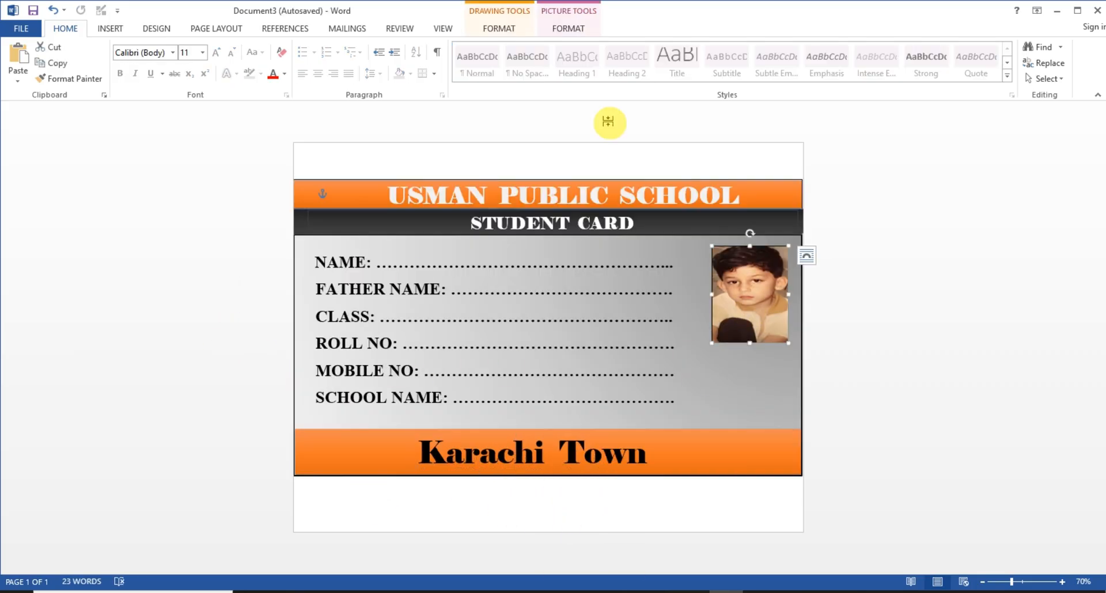